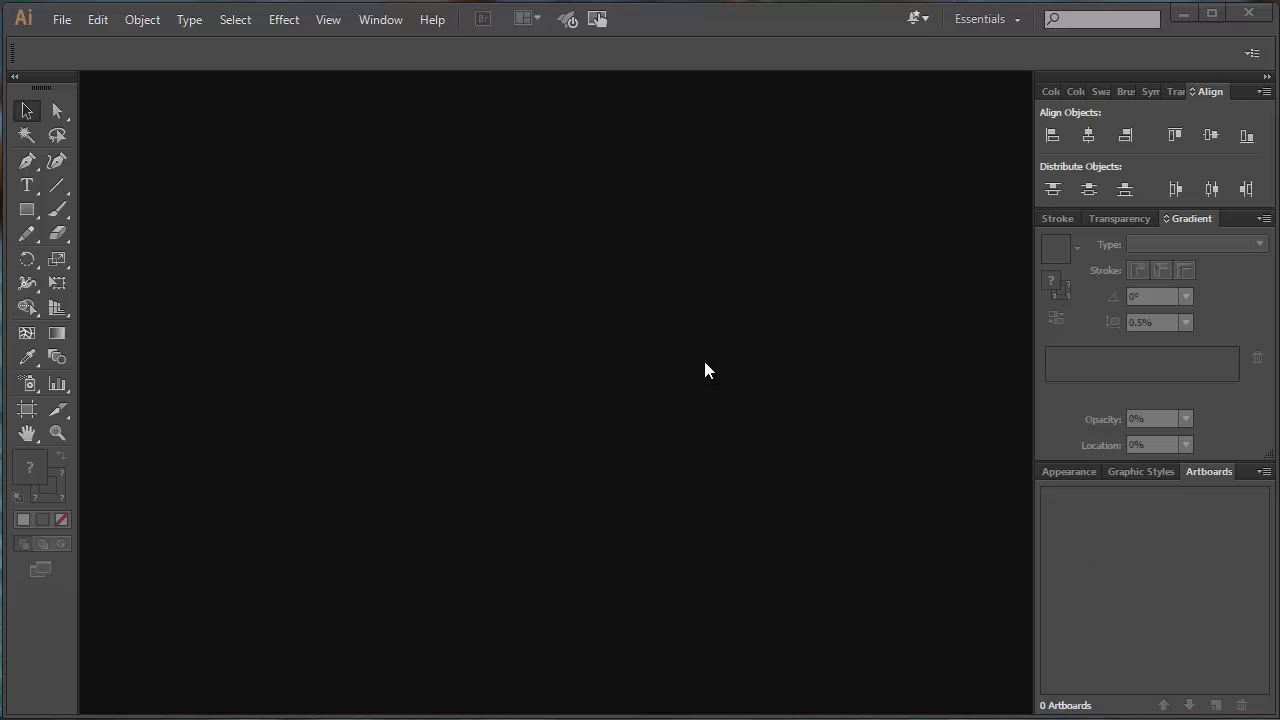
# - Show the Layers panel and dock it as a tab beside Appearance, Graphic Styles and Artboards
pyautogui.click(391, 28)
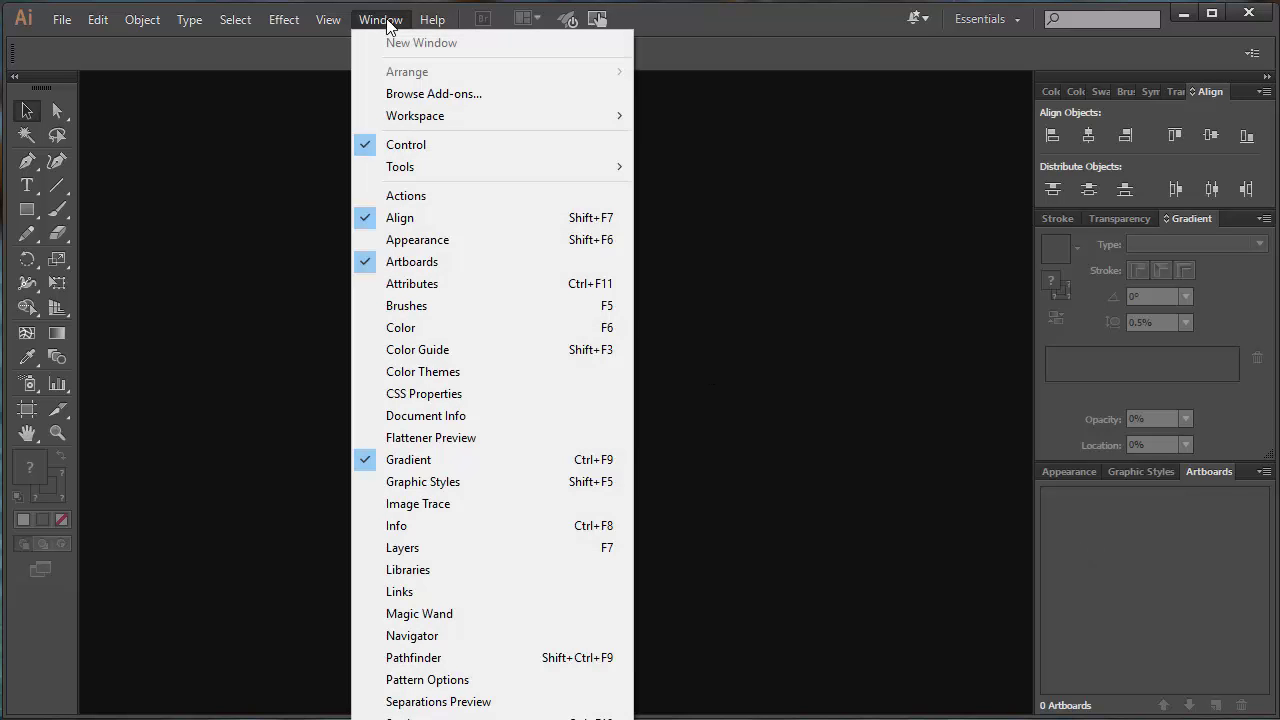
pyautogui.click(409, 549)
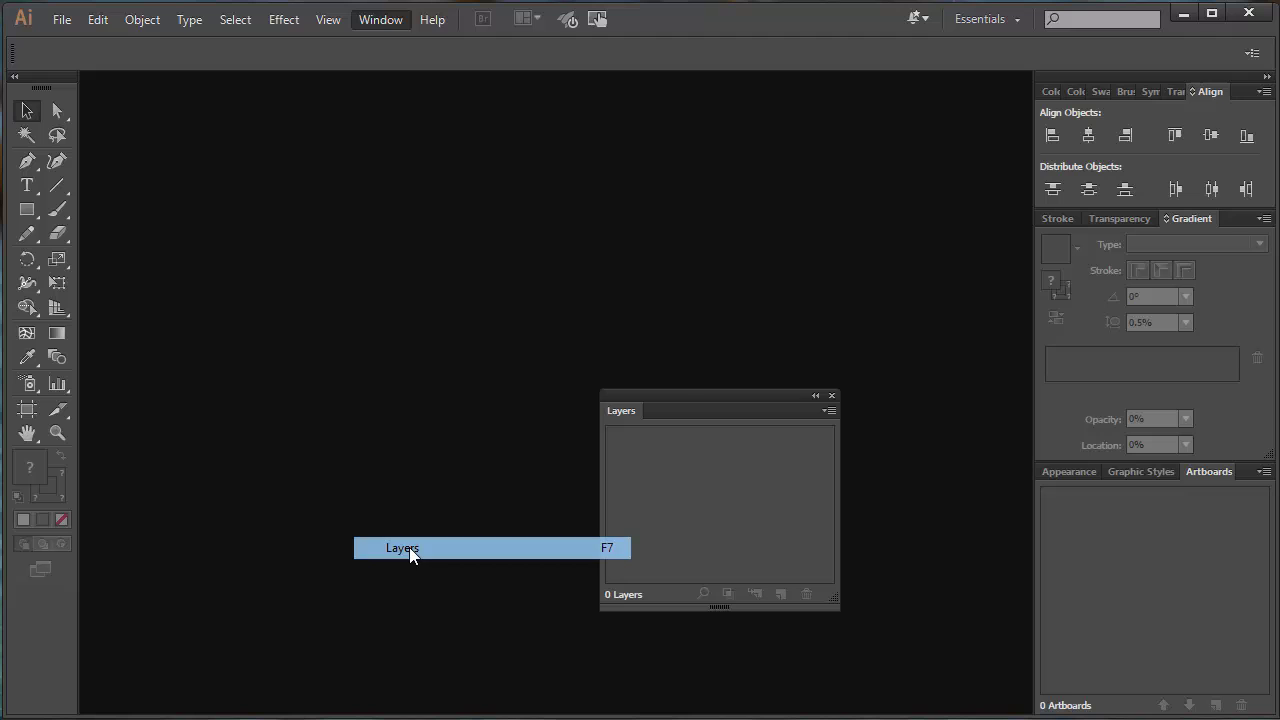
pyautogui.moveTo(687, 394); pyautogui.dragTo(1099, 471)
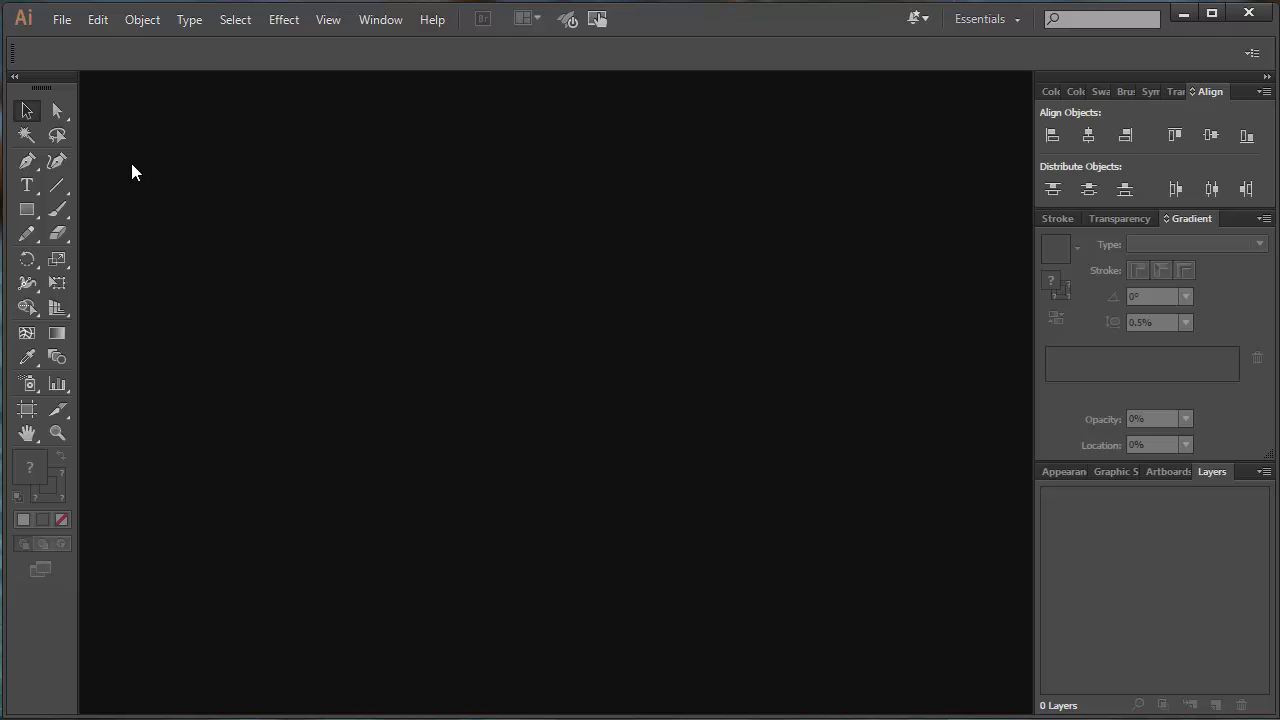
# - Create a new Web-profile document with the 800 x 600 px preset size
pyautogui.click(64, 26)
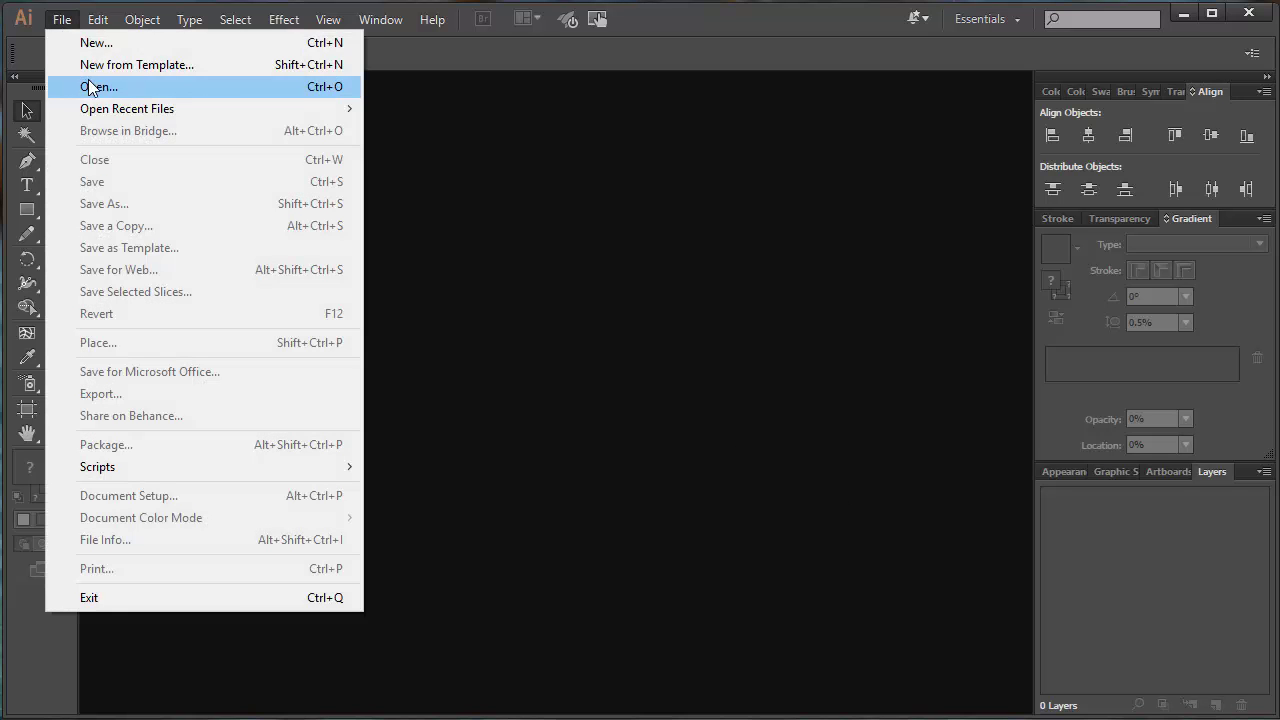
pyautogui.click(95, 41)
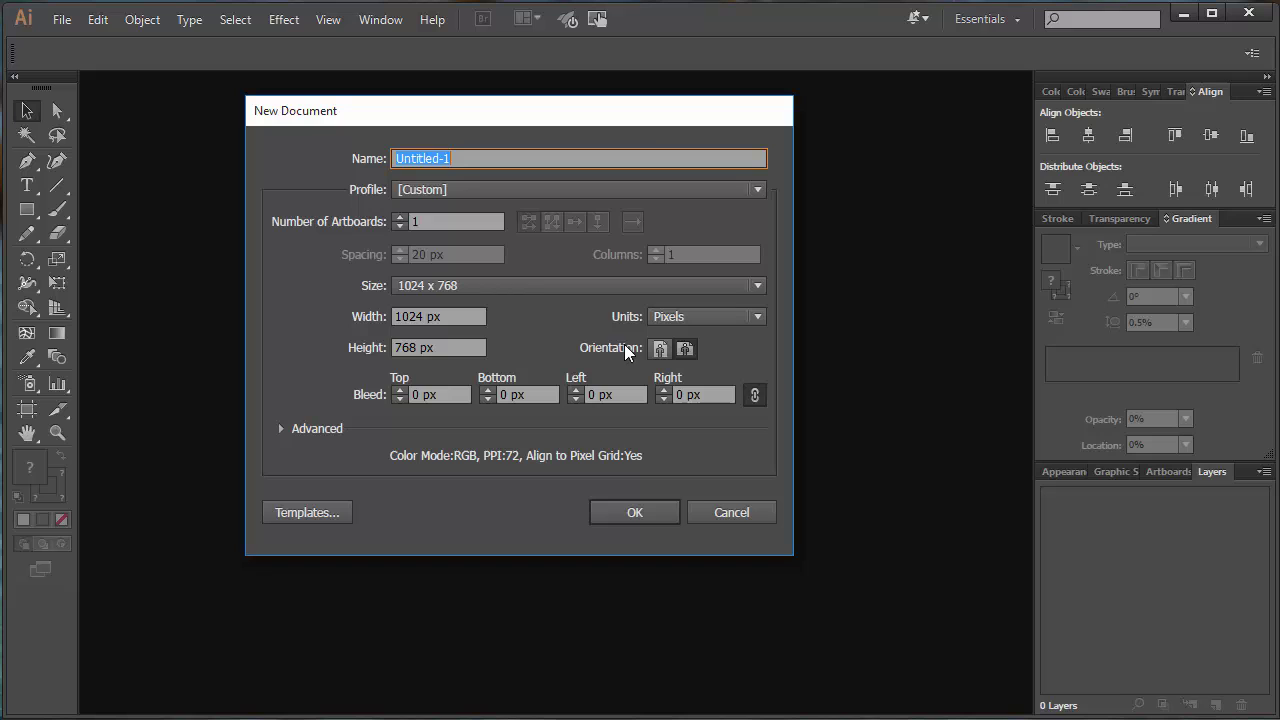
pyautogui.click(471, 190)
pyautogui.click(435, 258)
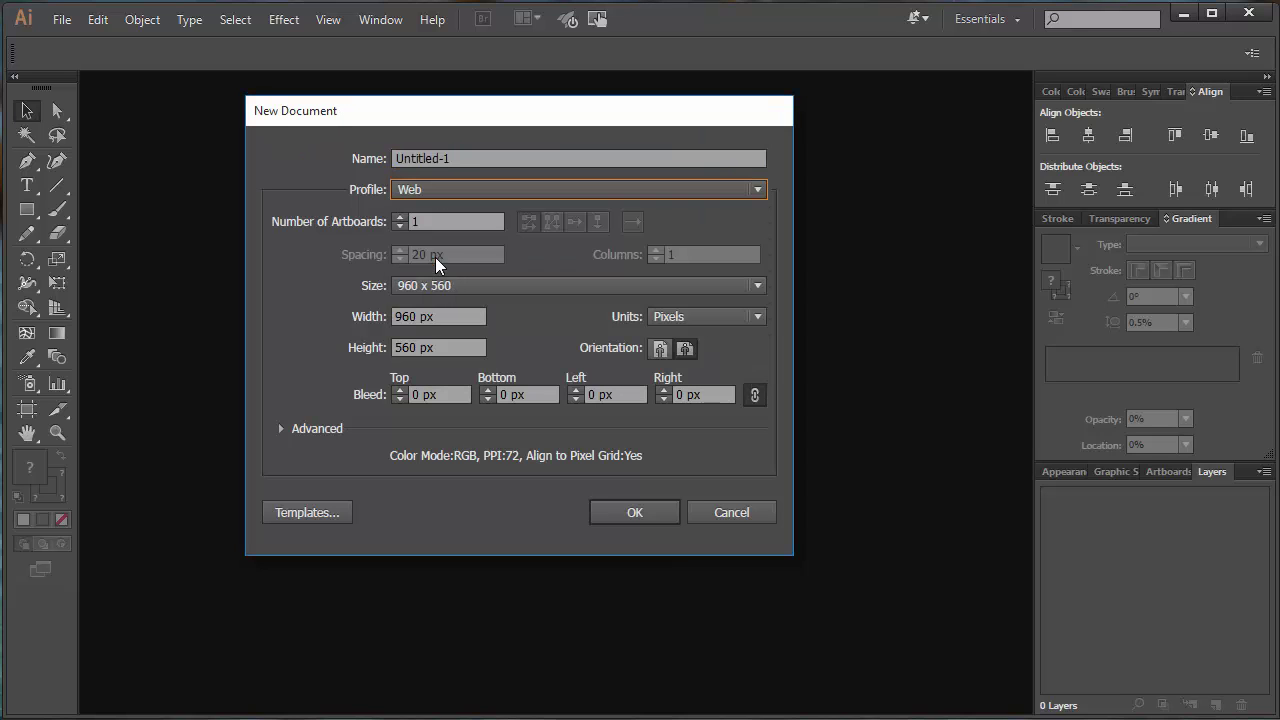
pyautogui.click(478, 285)
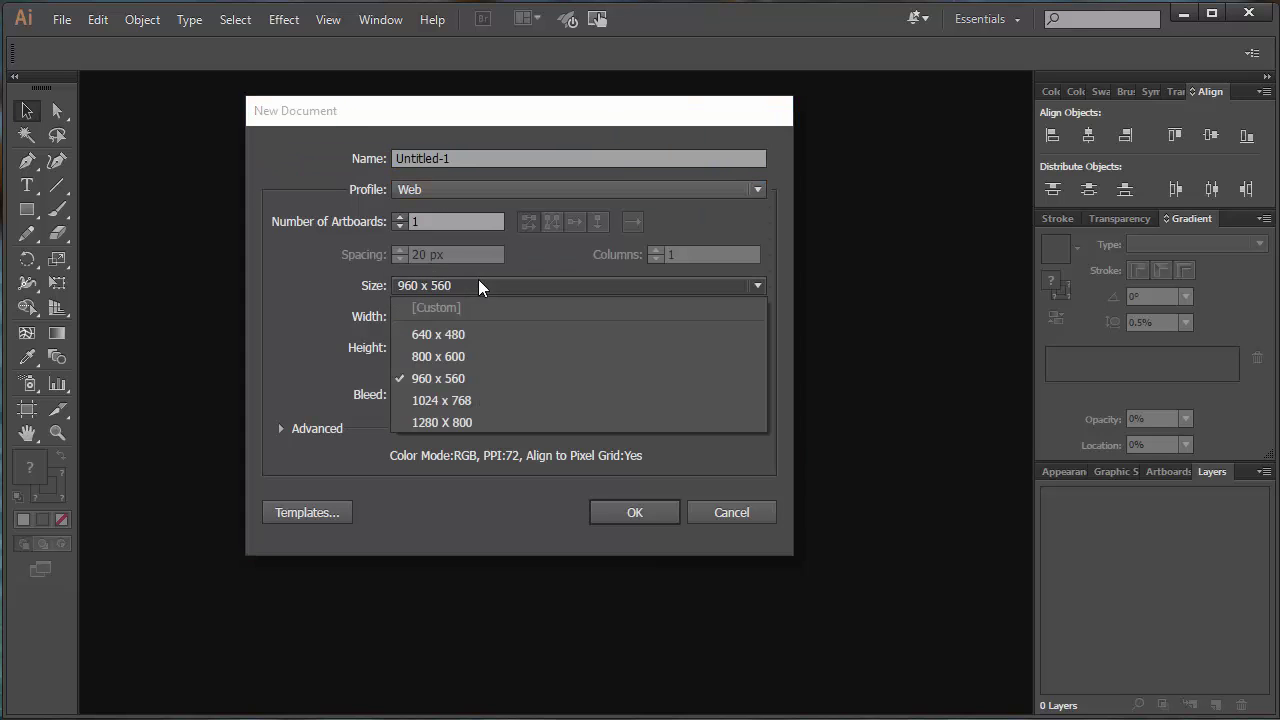
pyautogui.click(442, 400)
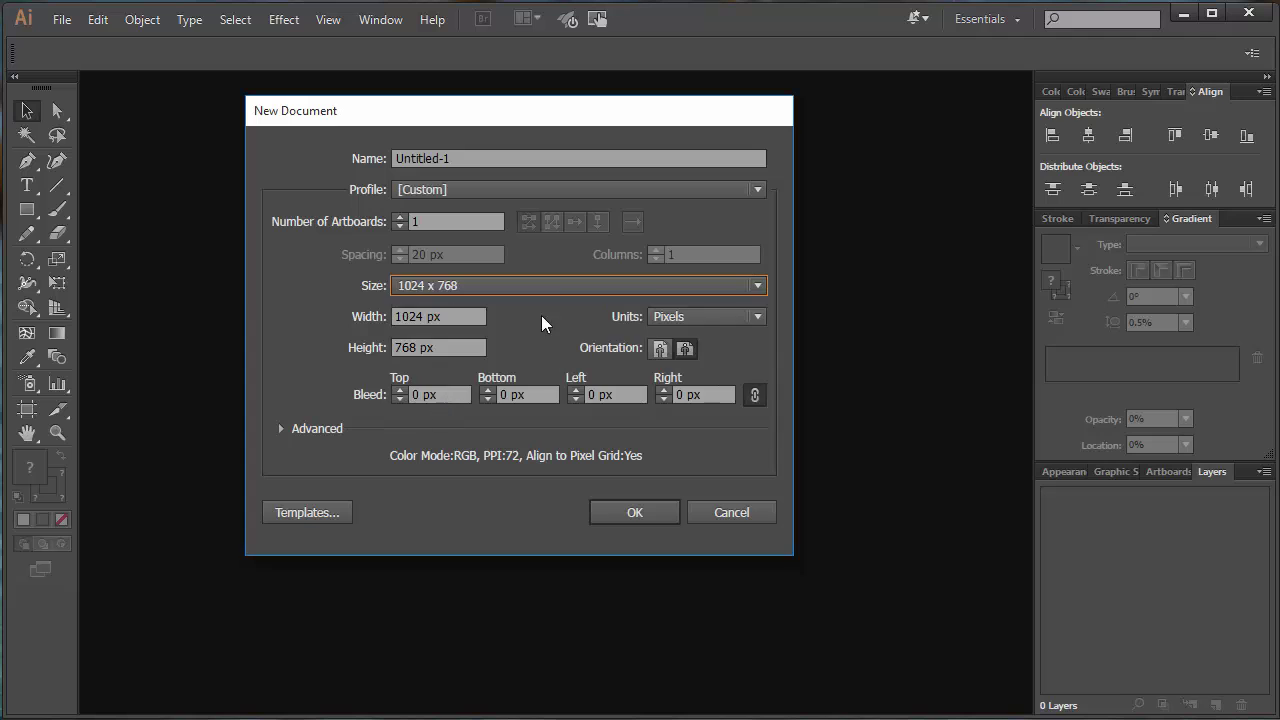
pyautogui.click(494, 285)
pyautogui.click(451, 352)
pyautogui.click(632, 511)
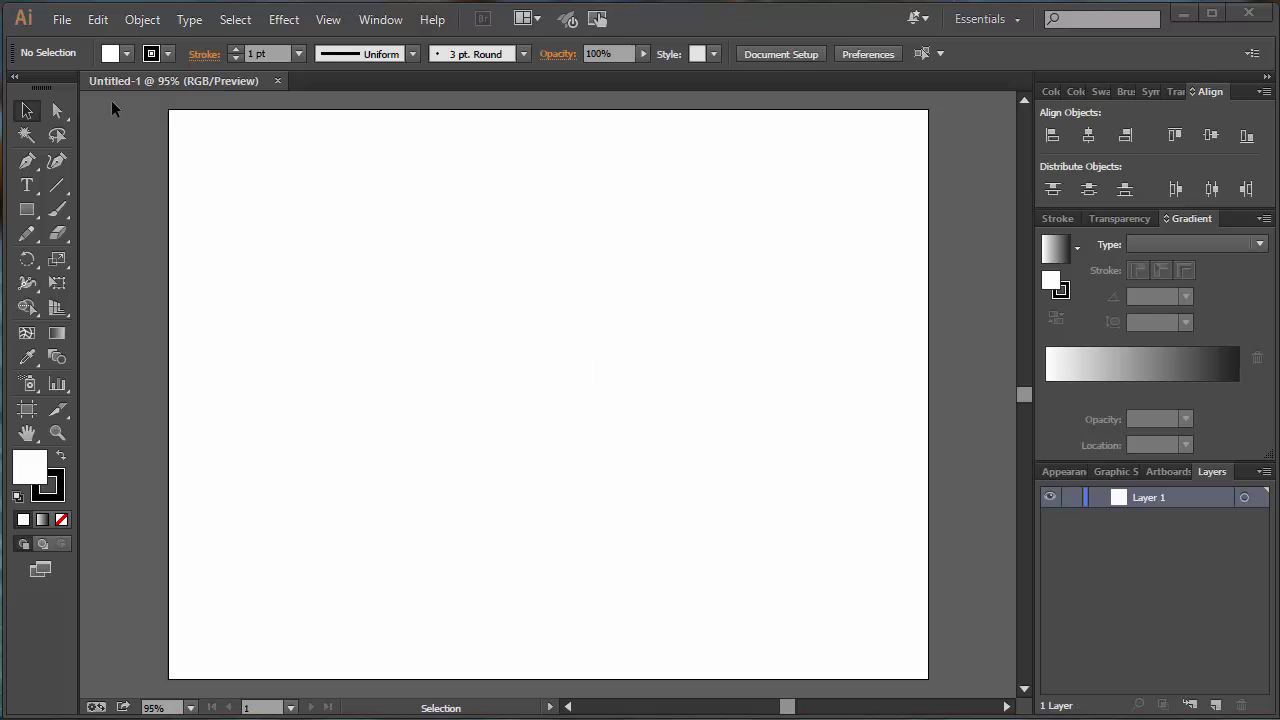
# - Place the animal-silhouette-moose image on the artboard with Template ticked
pyautogui.click(64, 24)
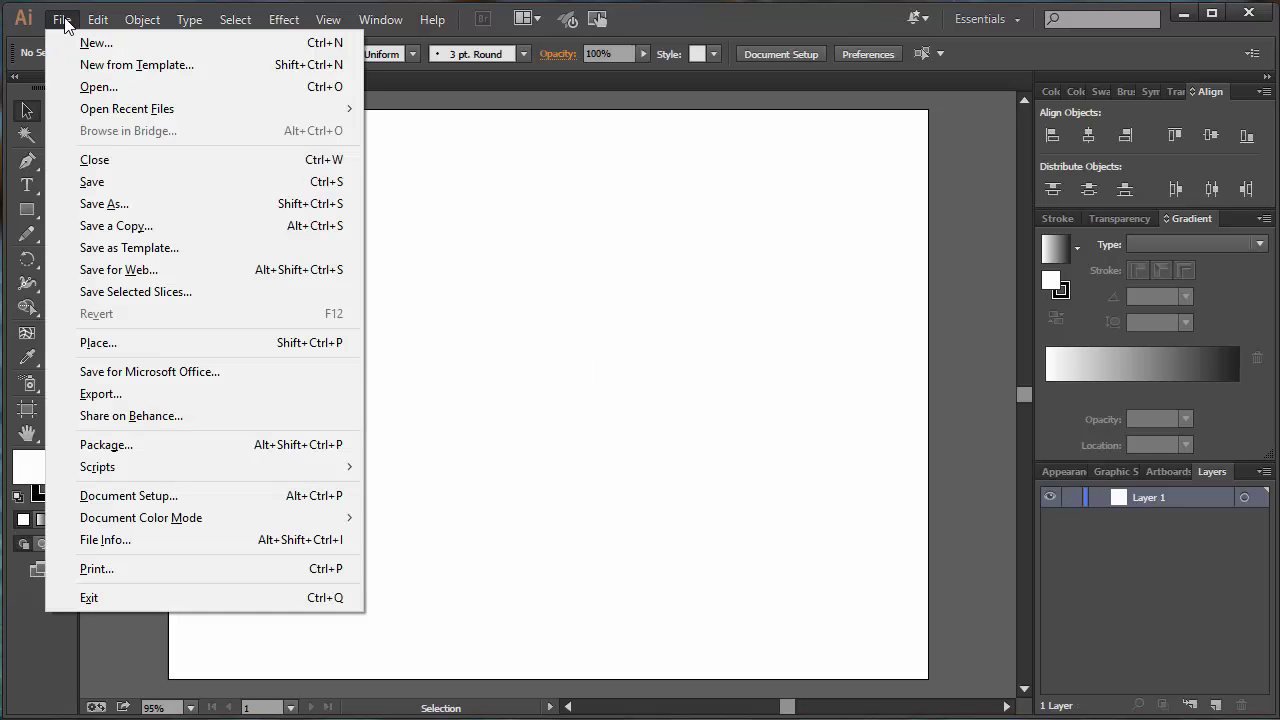
pyautogui.click(108, 343)
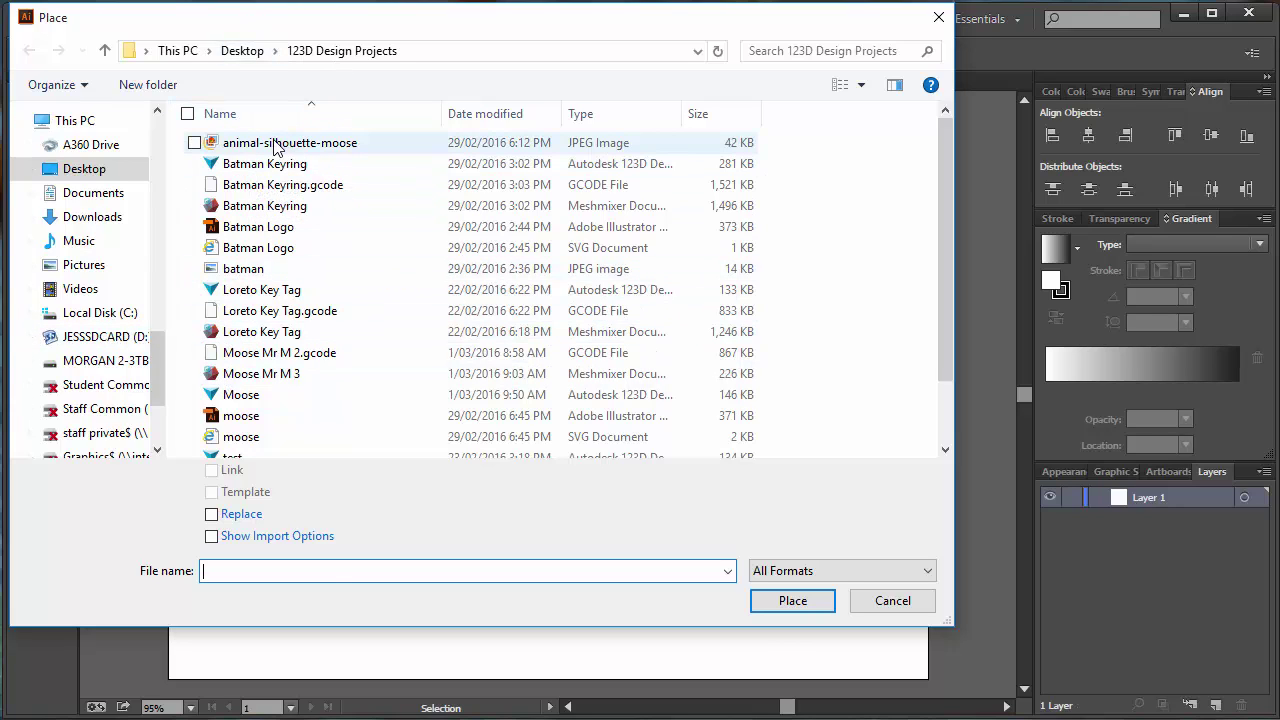
pyautogui.click(327, 146)
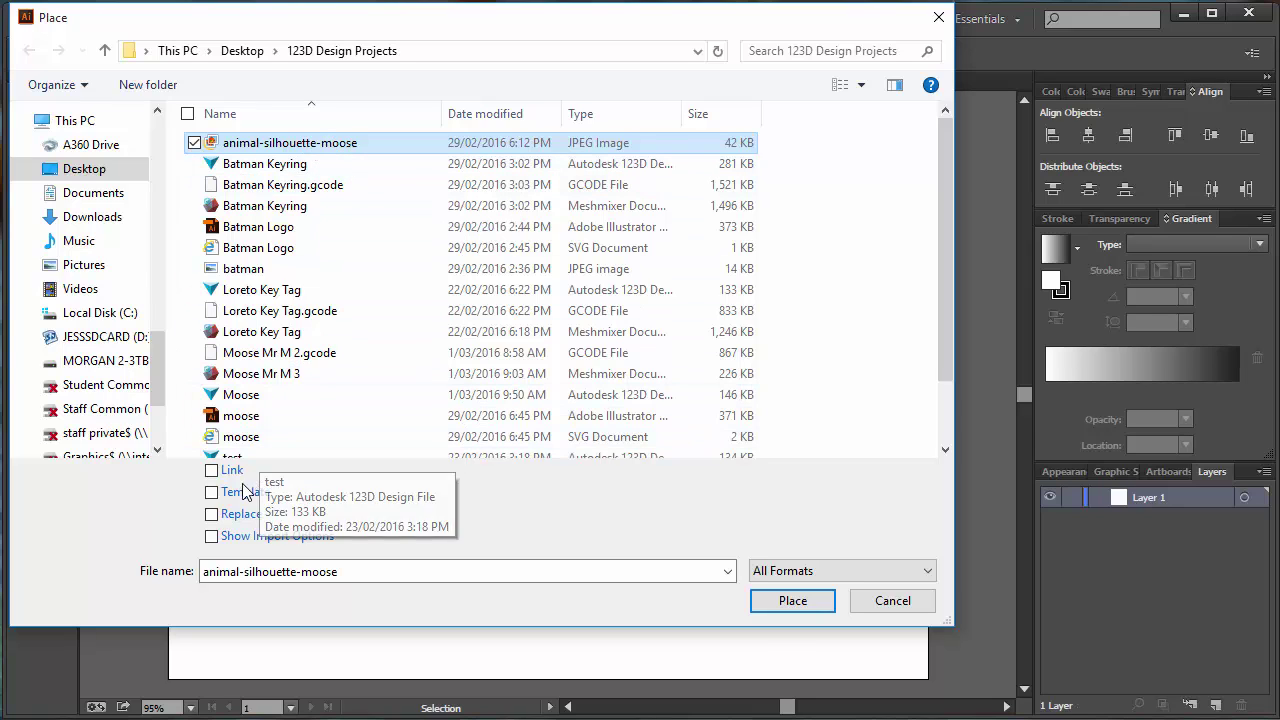
pyautogui.click(211, 493)
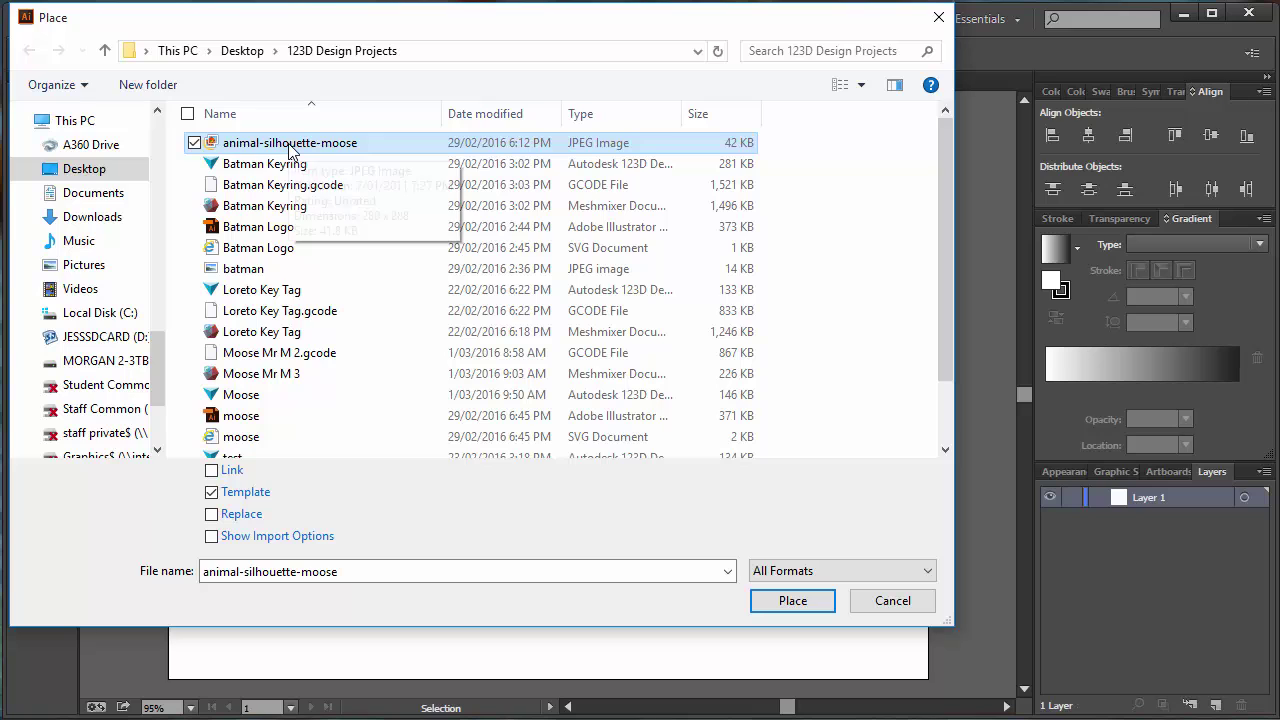
pyautogui.click(791, 602)
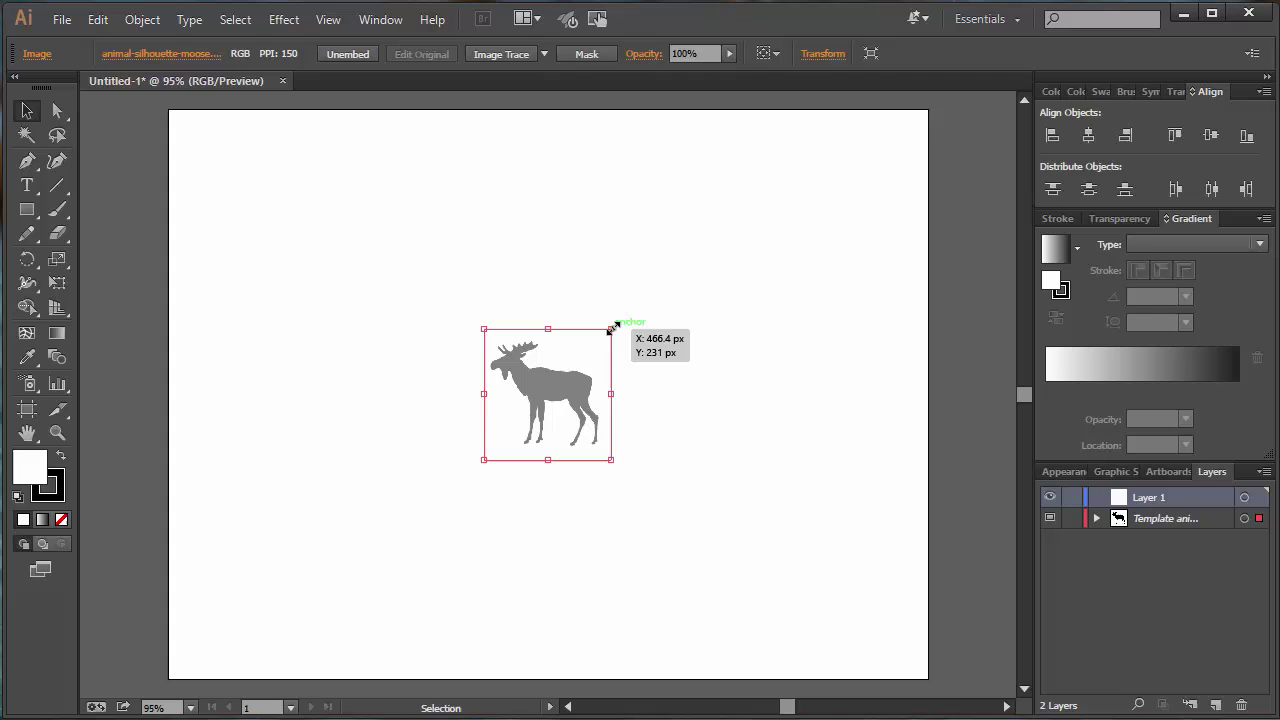
# - Scale the moose image to fill most of the artboard, lock its template layer, and select Layer 1
pyautogui.moveTo(613, 325); pyautogui.dragTo(899, 140)
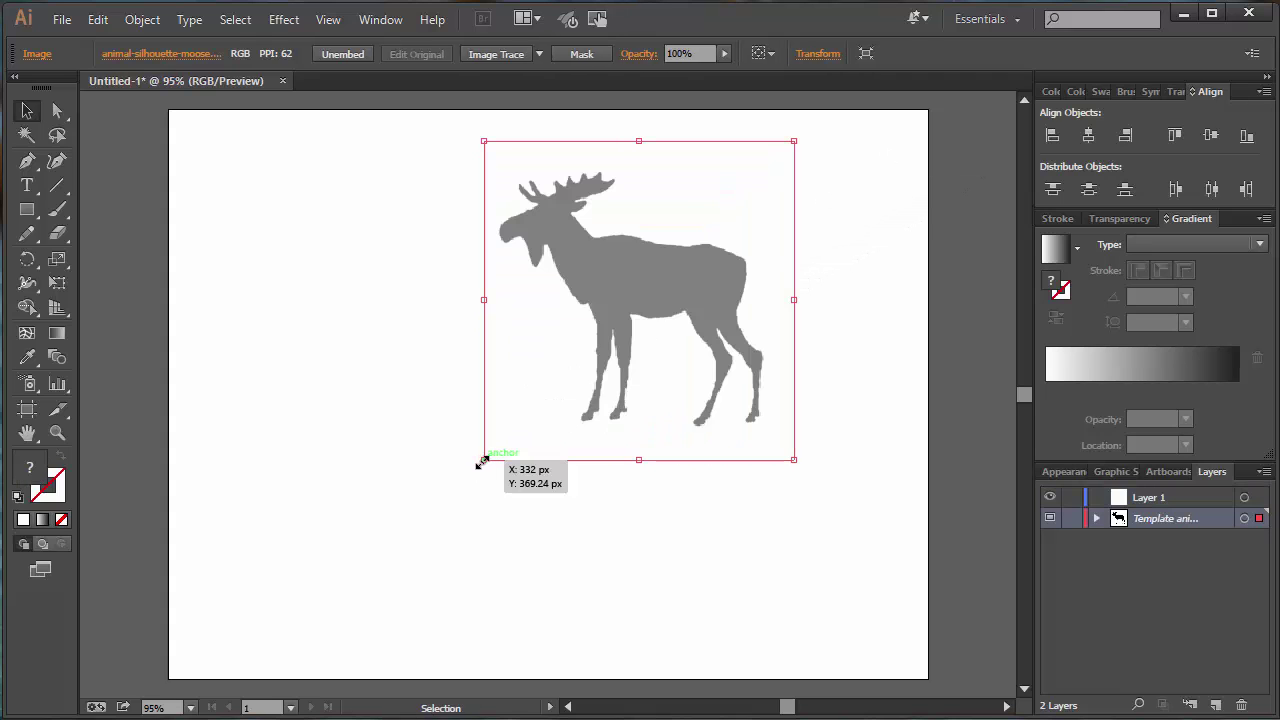
pyautogui.click(297, 609)
pyautogui.click(548, 418)
pyautogui.moveTo(484, 460); pyautogui.dragTo(265, 640)
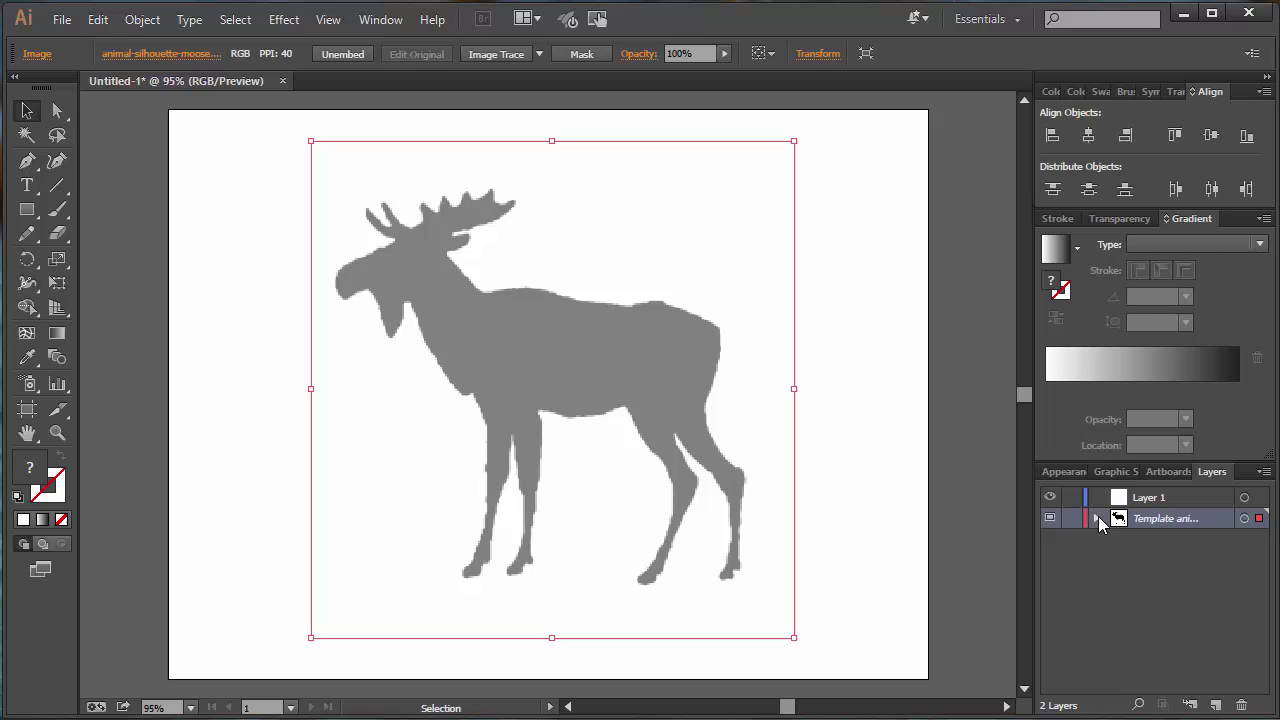
pyautogui.click(1071, 518)
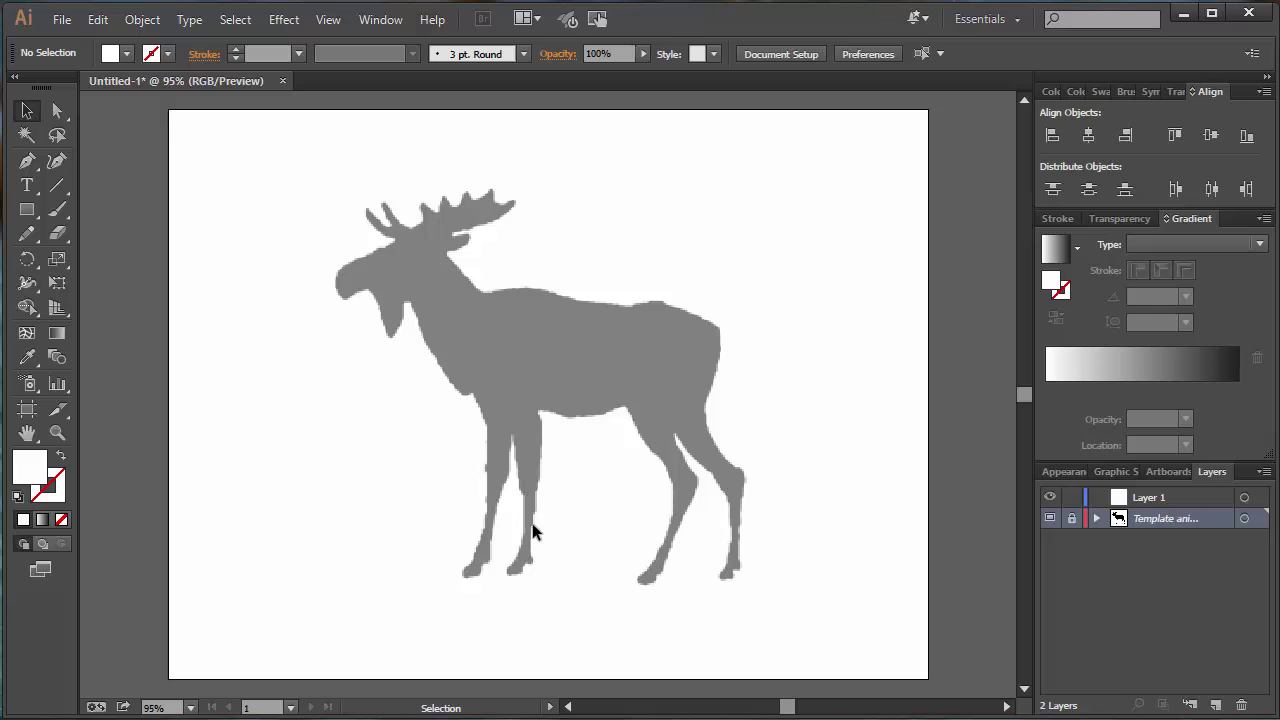
pyautogui.click(1152, 497)
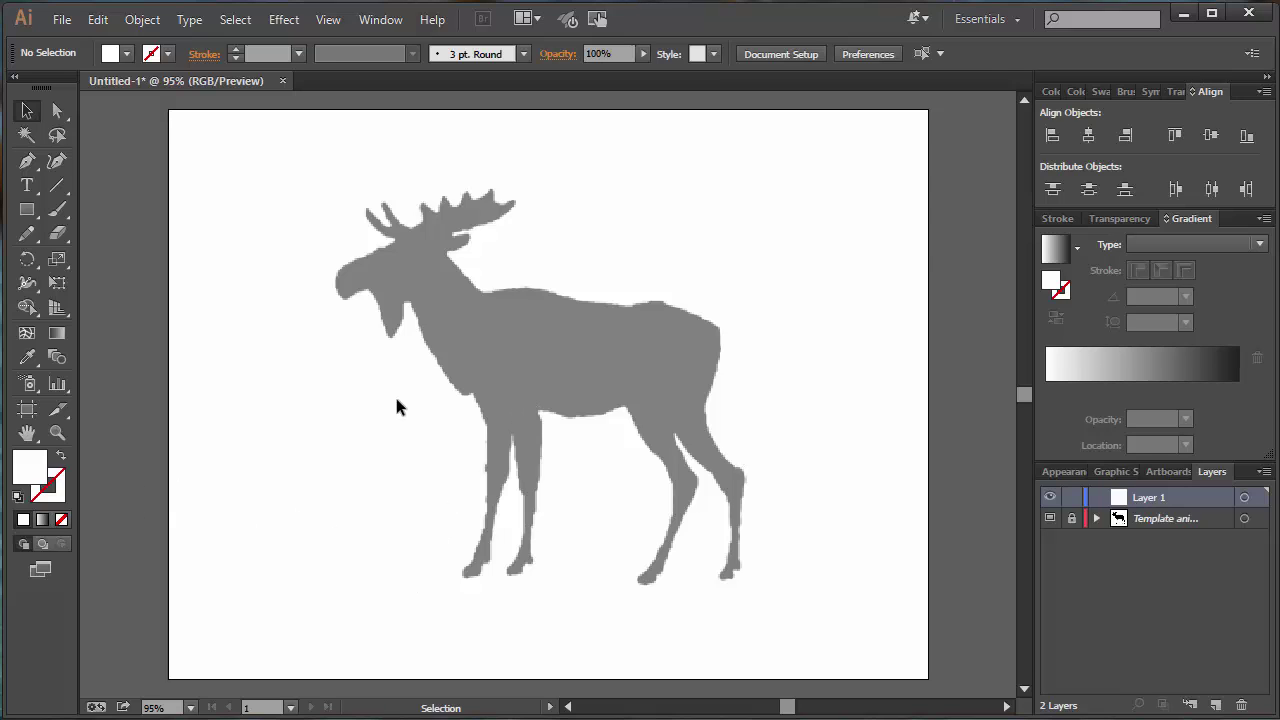
# - Zoom in to 300% on the moose's head with the Zoom tool
pyautogui.press('z')
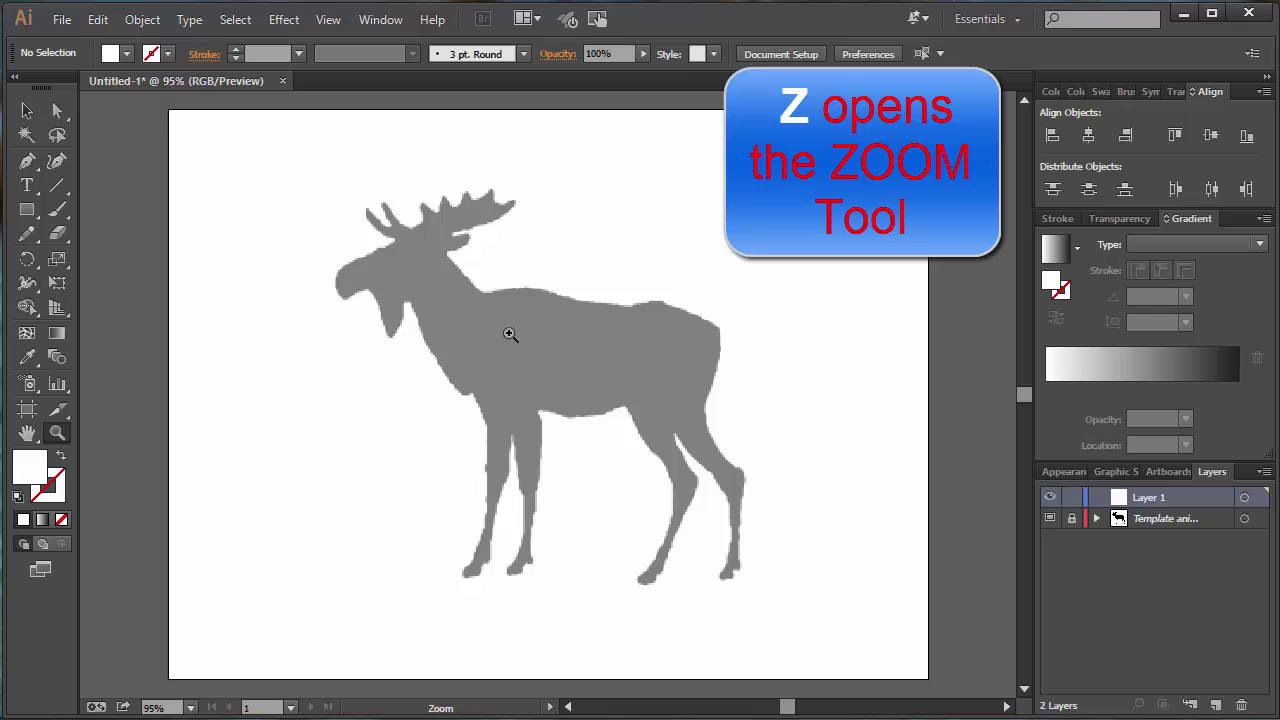
pyautogui.click(414, 260)
pyautogui.click(508, 389)
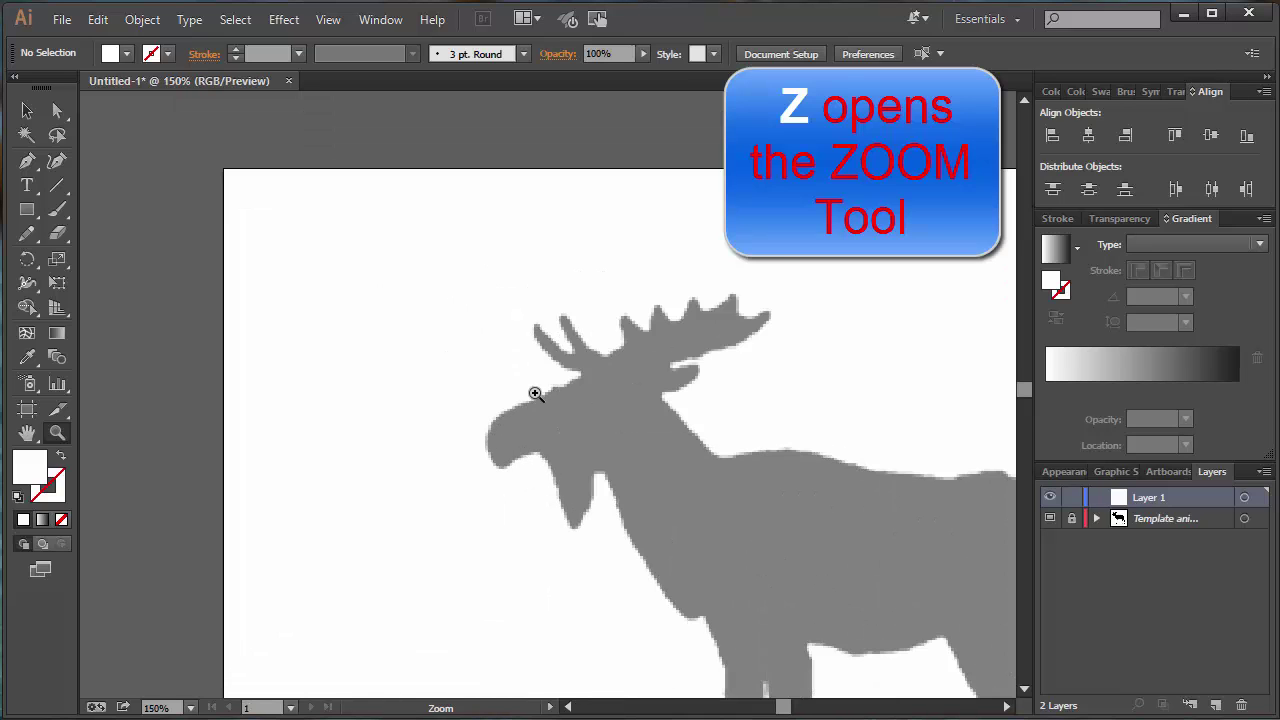
pyautogui.click(594, 404)
pyautogui.click(573, 417)
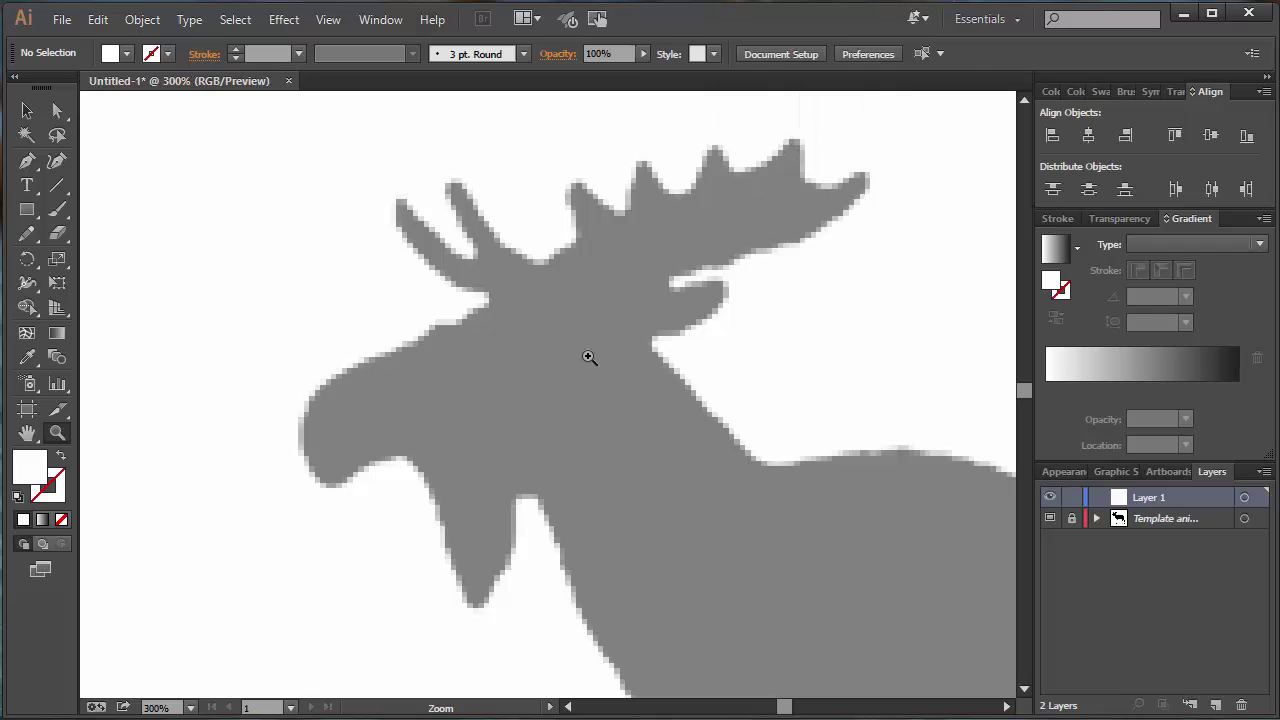
pyautogui.keyDown('alt'); pyautogui.click(532, 356); pyautogui.keyUp('alt')
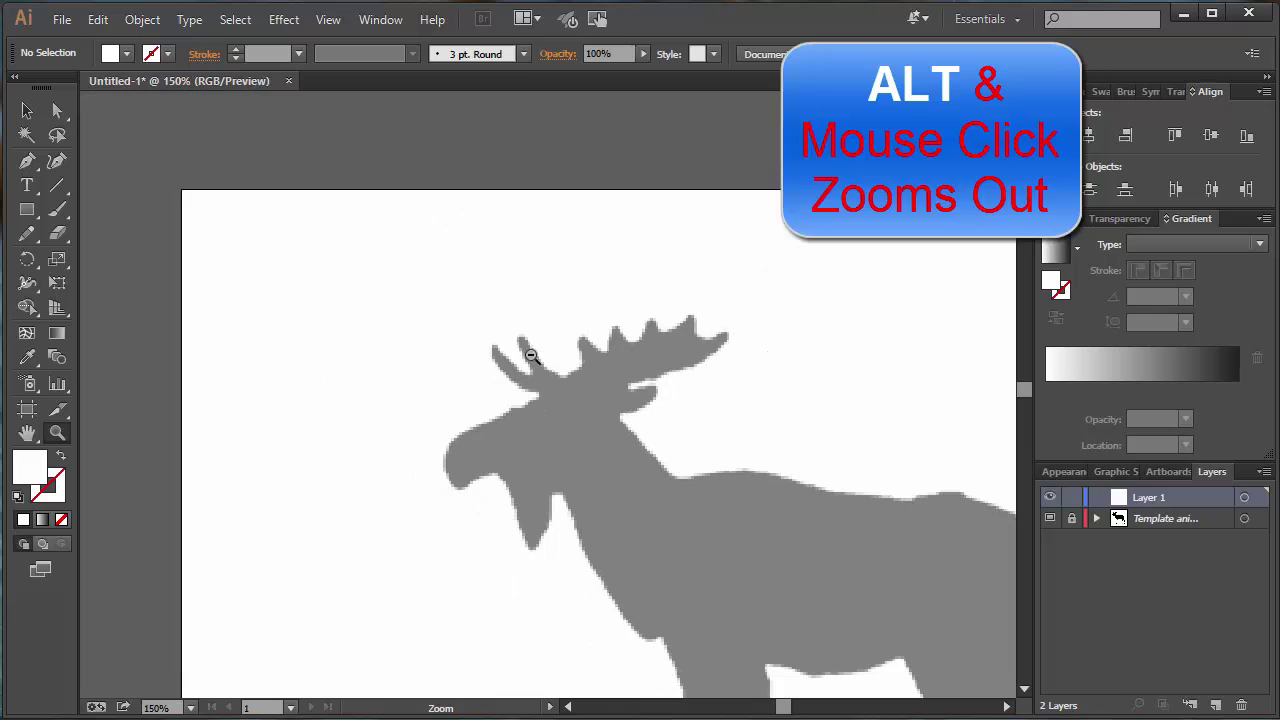
pyautogui.click(538, 405)
pyautogui.click(550, 405)
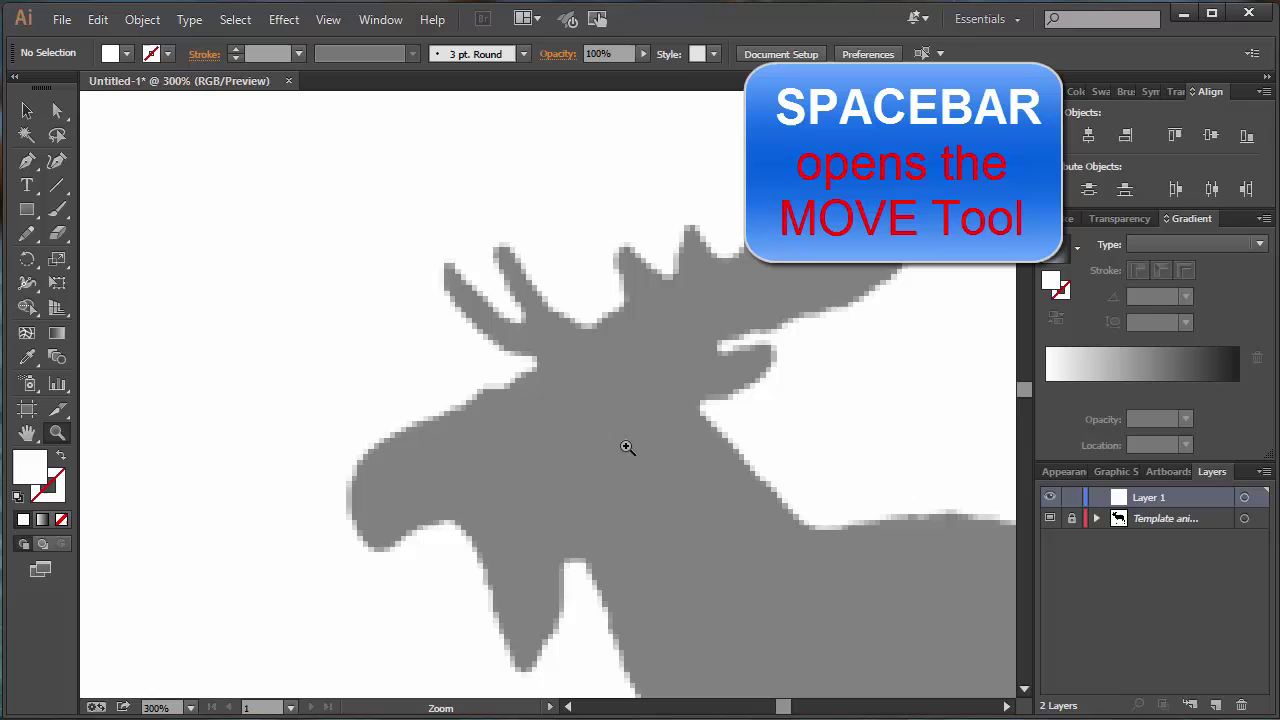
# - Pan the magnified view to centre the moose's head and antlers
pyautogui.press('space')
pyautogui.moveTo(645, 440); pyautogui.dragTo(521, 384)
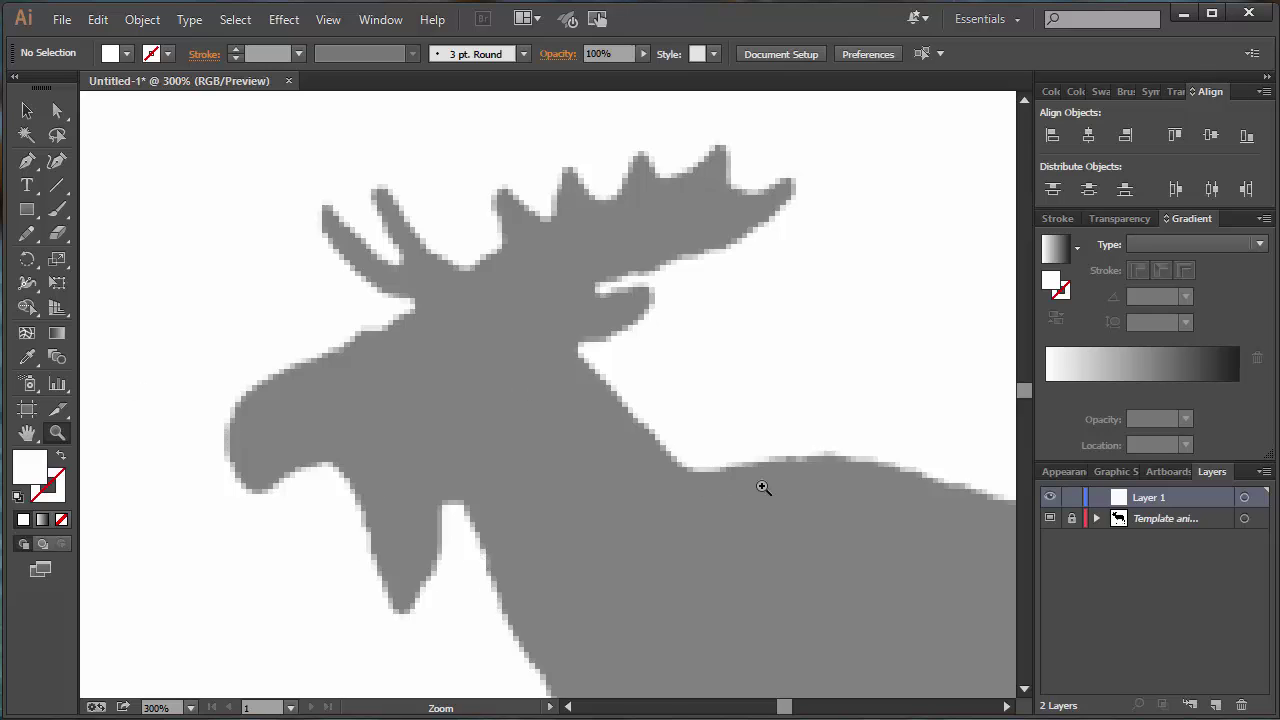
pyautogui.moveTo(766, 466); pyautogui.dragTo(500, 420)
pyautogui.moveTo(929, 469); pyautogui.dragTo(623, 529)
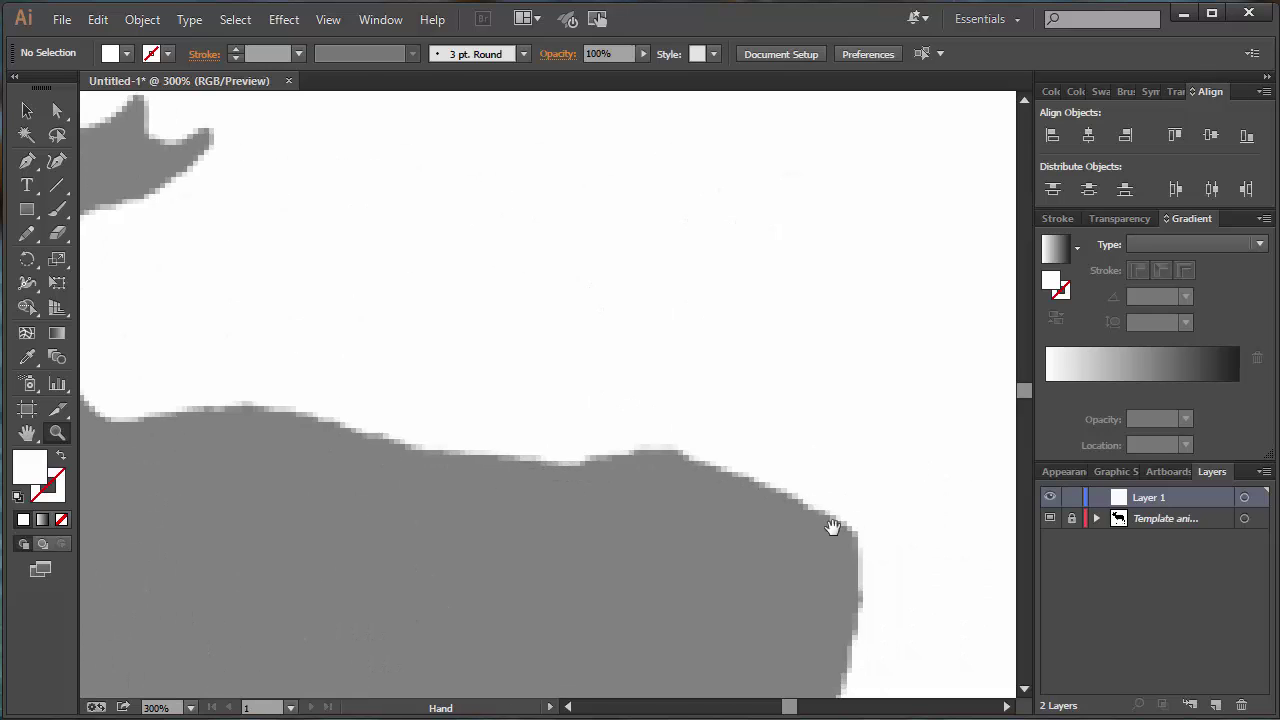
pyautogui.moveTo(257, 483); pyautogui.dragTo(477, 460)
pyautogui.moveTo(295, 445); pyautogui.dragTo(583, 523)
pyautogui.moveTo(559, 455); pyautogui.dragTo(620, 473)
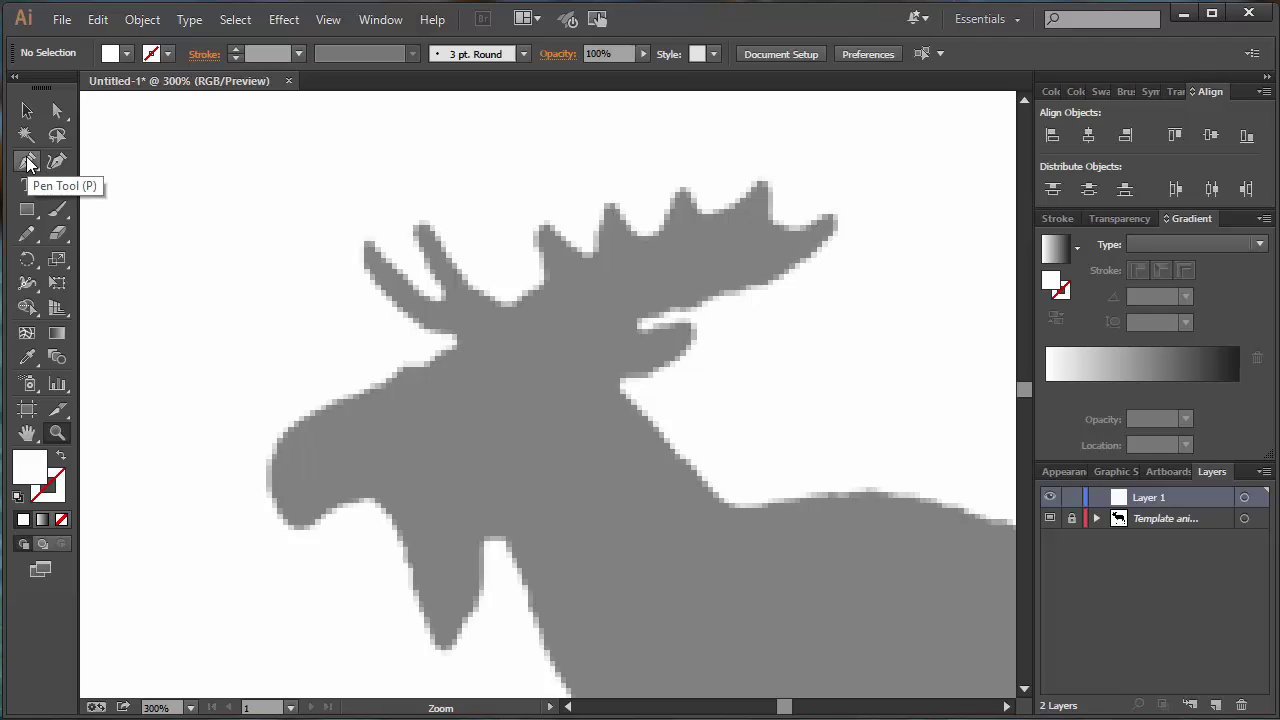
# - Pick the Pen tool and set no fill with a black 3 pt stroke
pyautogui.click(27, 162)
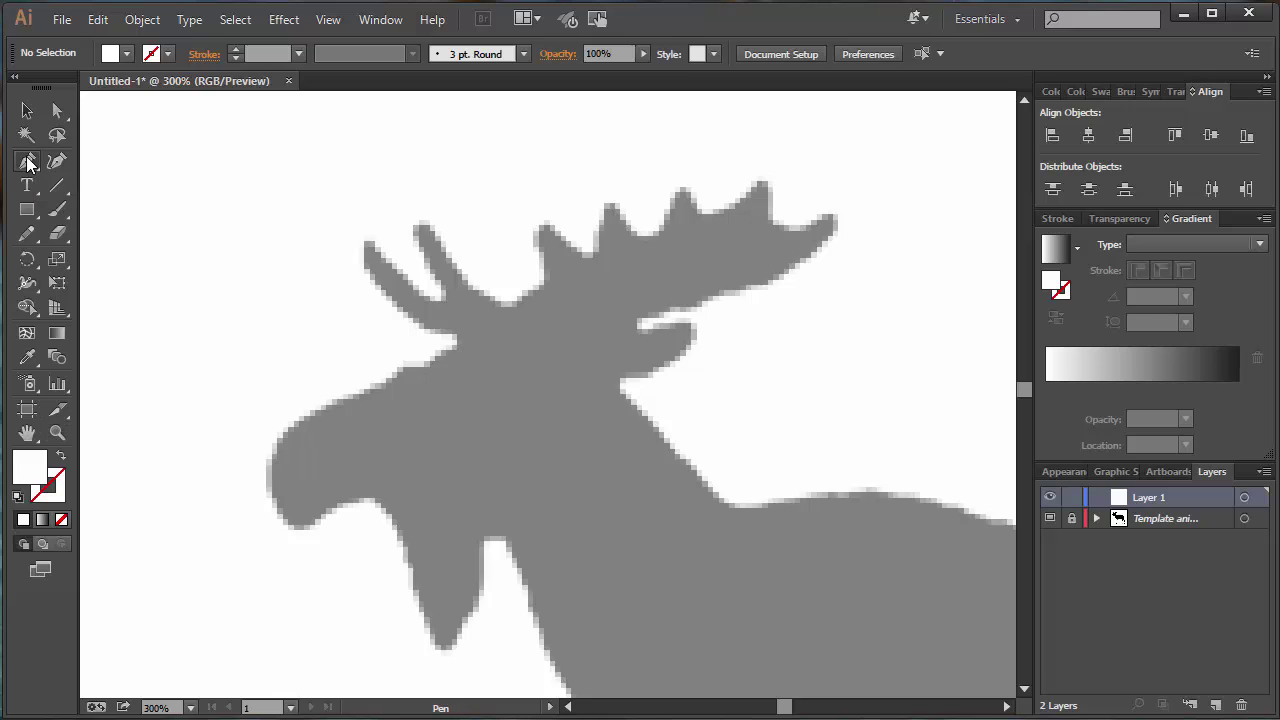
pyautogui.click(128, 54)
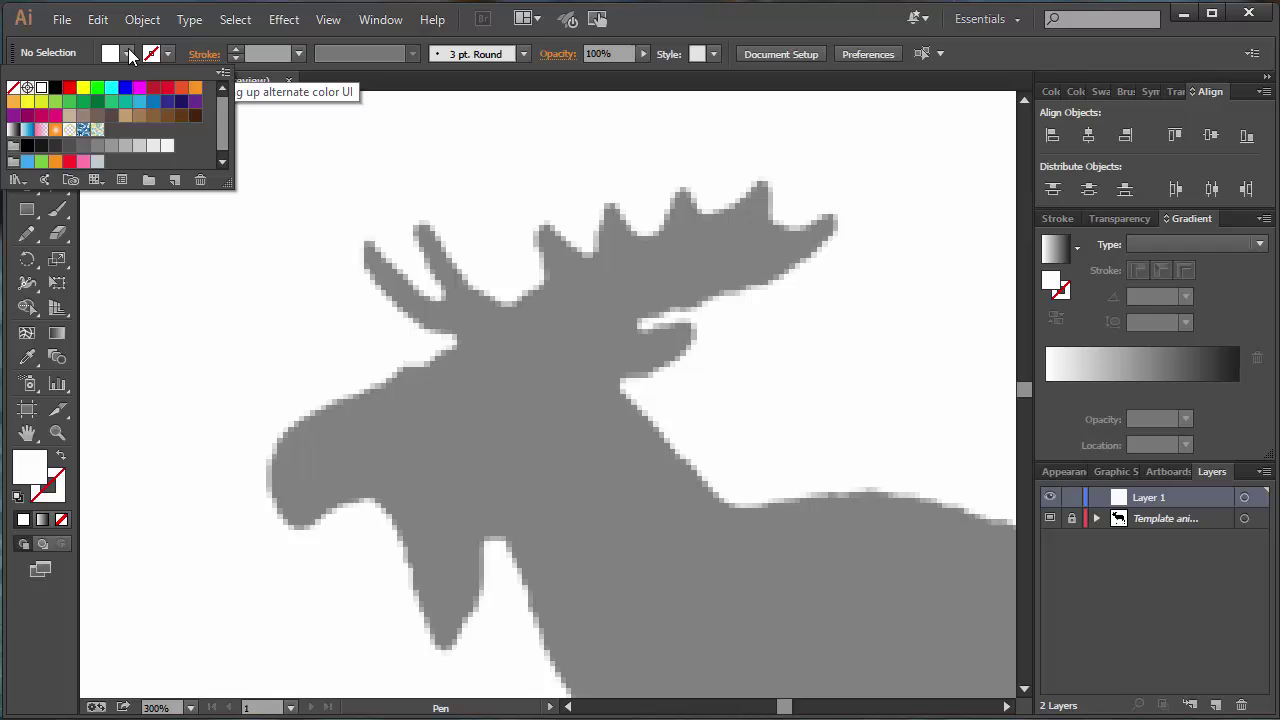
pyautogui.click(13, 88)
pyautogui.click(168, 56)
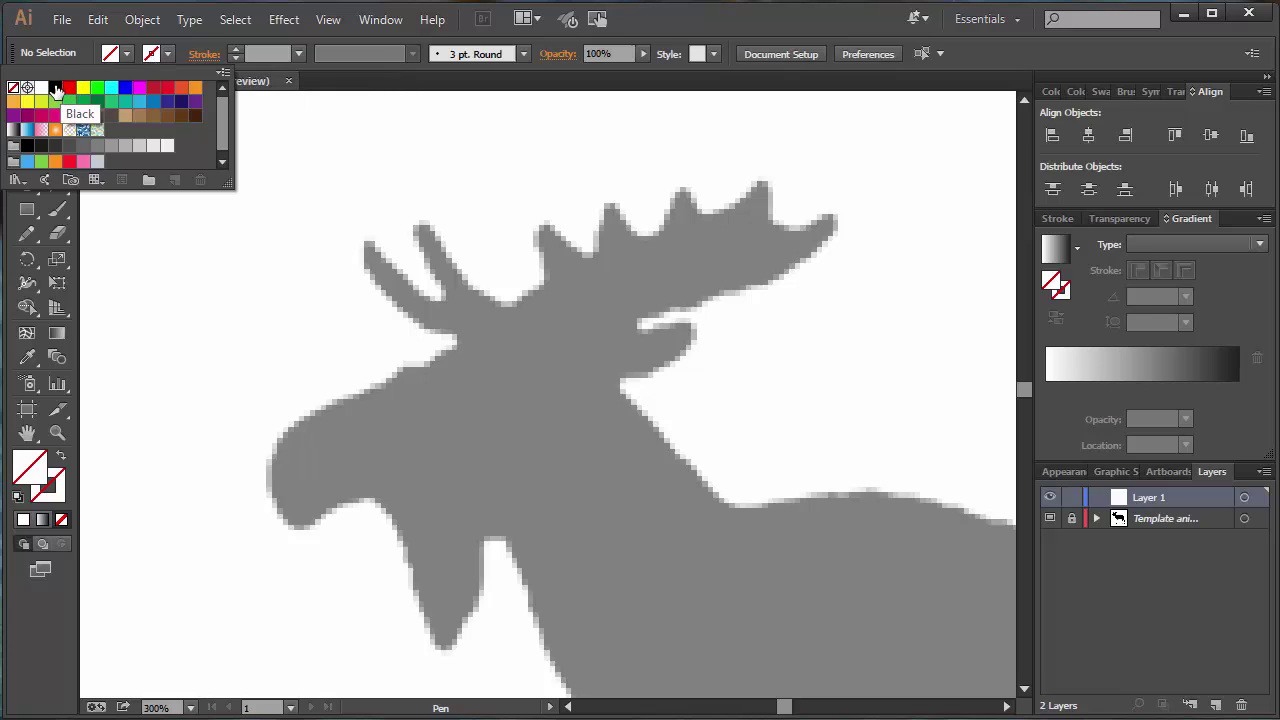
pyautogui.click(56, 88)
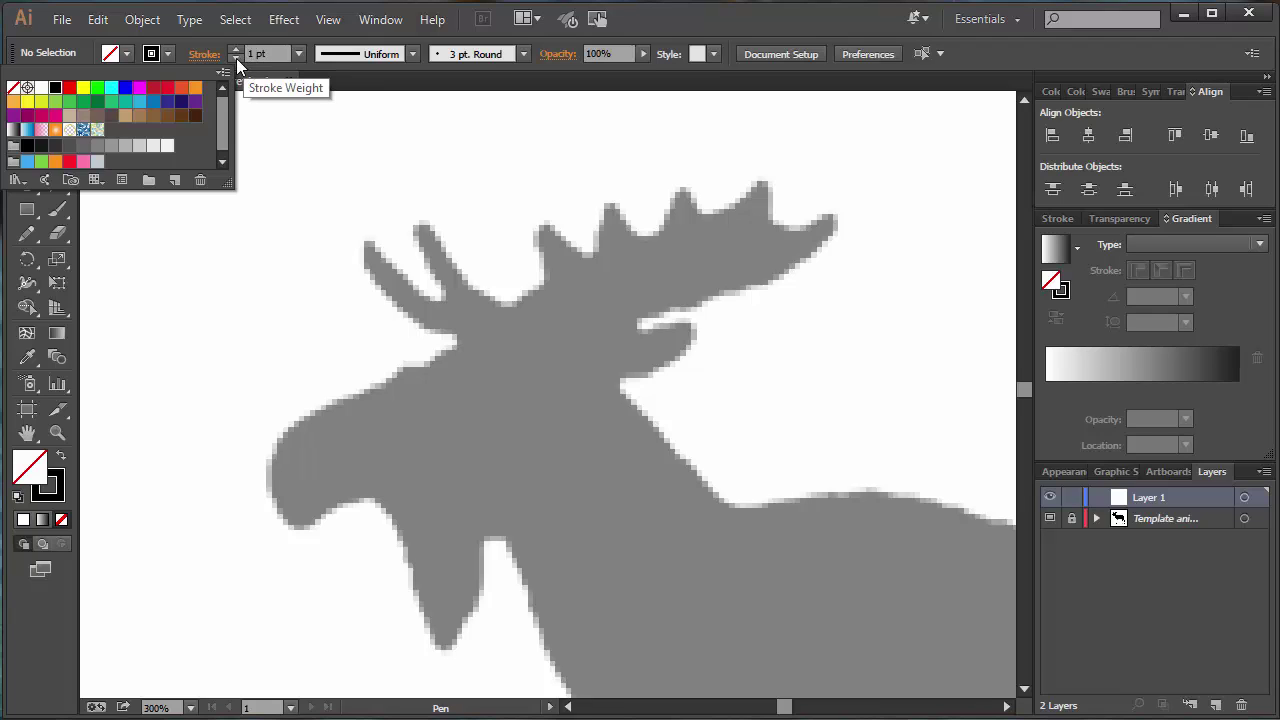
pyautogui.click(236, 48)
pyautogui.click(237, 49)
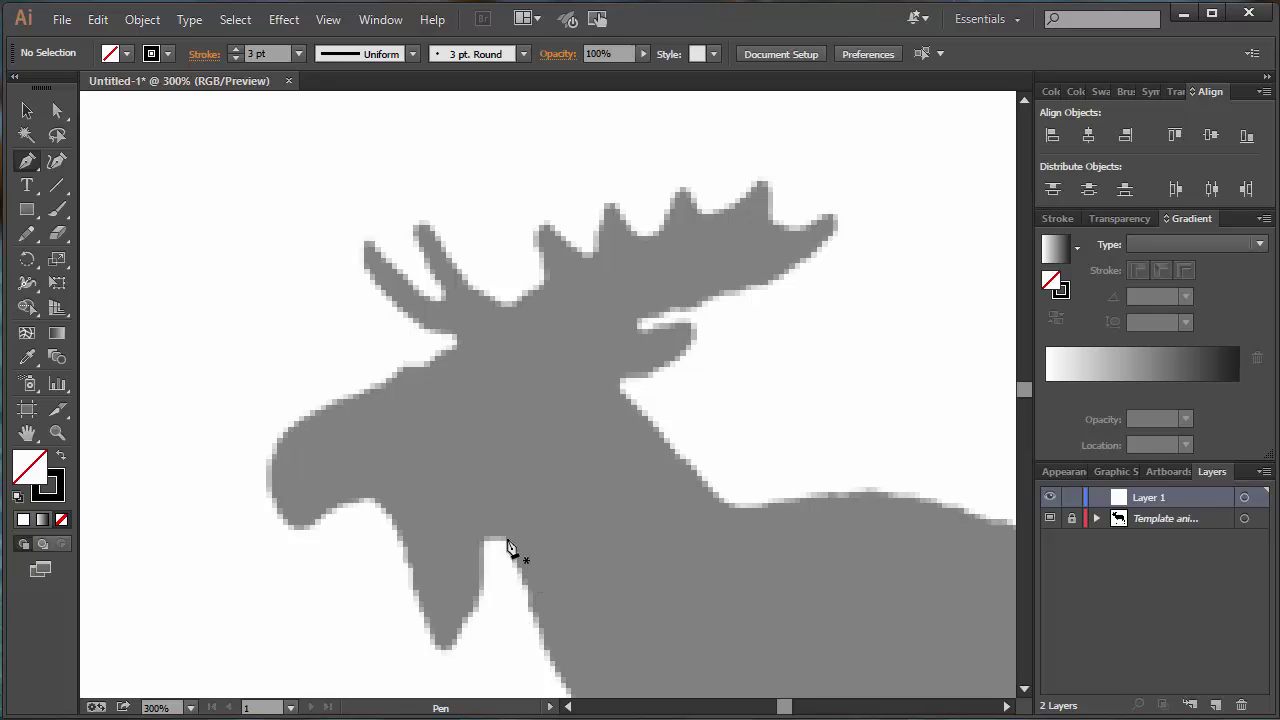
# - Trace the throat, lower jaw, muzzle and neck edge up to the antler base
pyautogui.moveTo(497, 538); pyautogui.dragTo(483, 540)
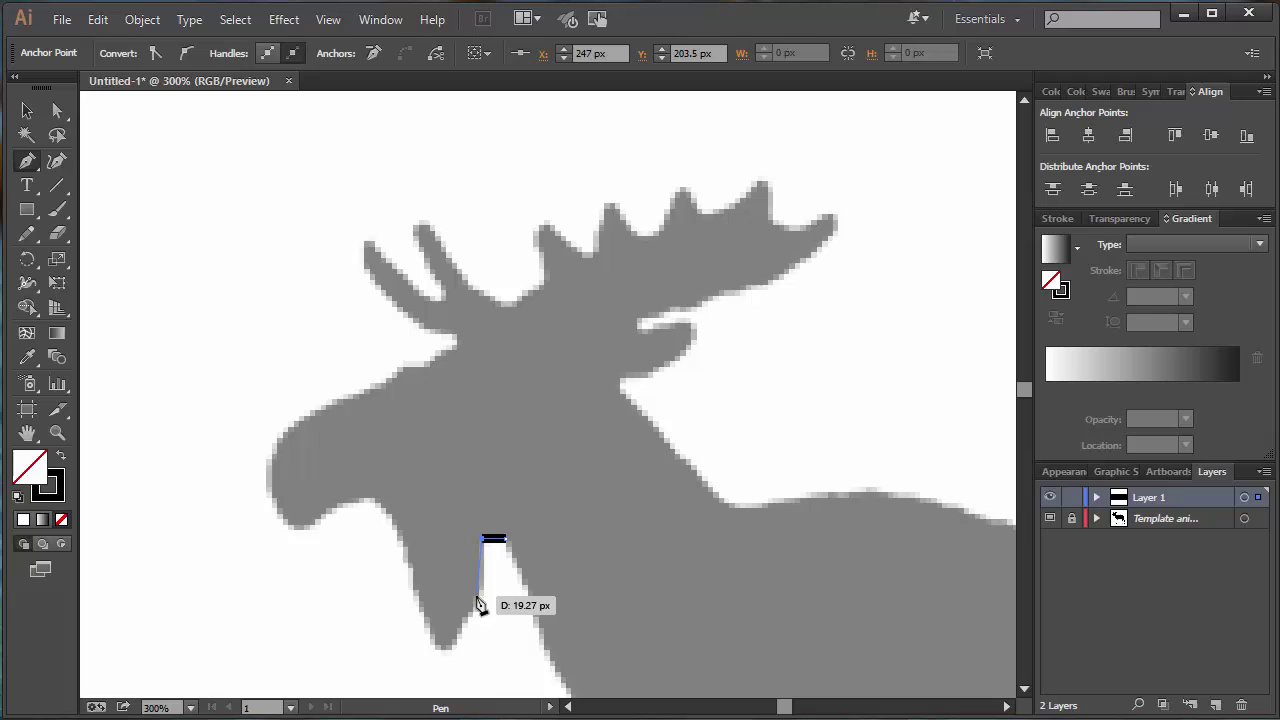
pyautogui.click(476, 596)
pyautogui.click(433, 648)
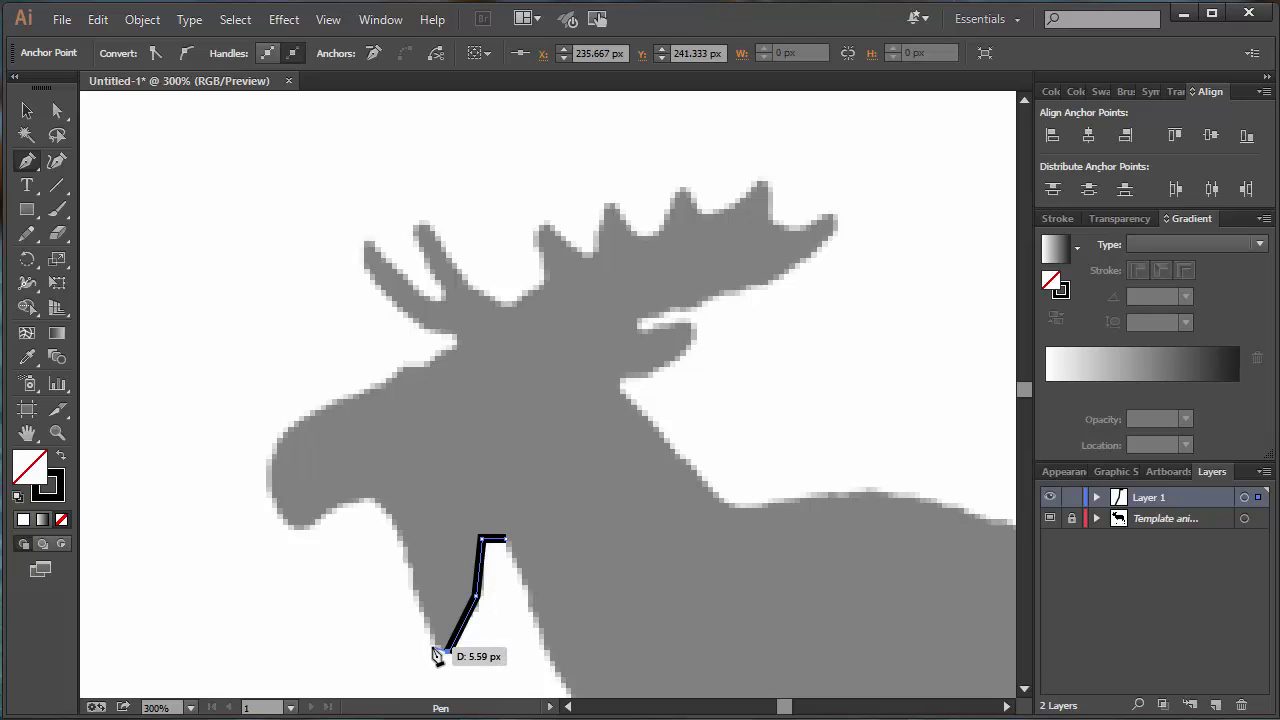
pyautogui.click(397, 531)
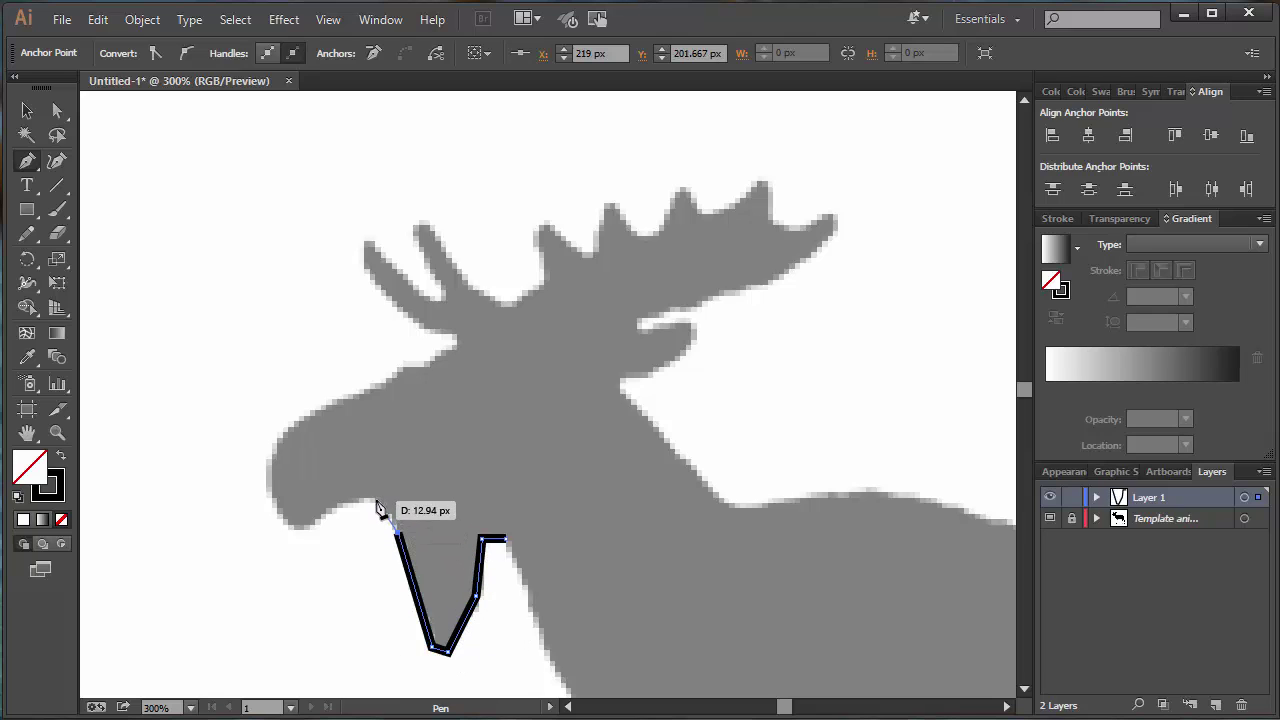
pyautogui.click(377, 498)
pyautogui.click(343, 500)
pyautogui.click(304, 528)
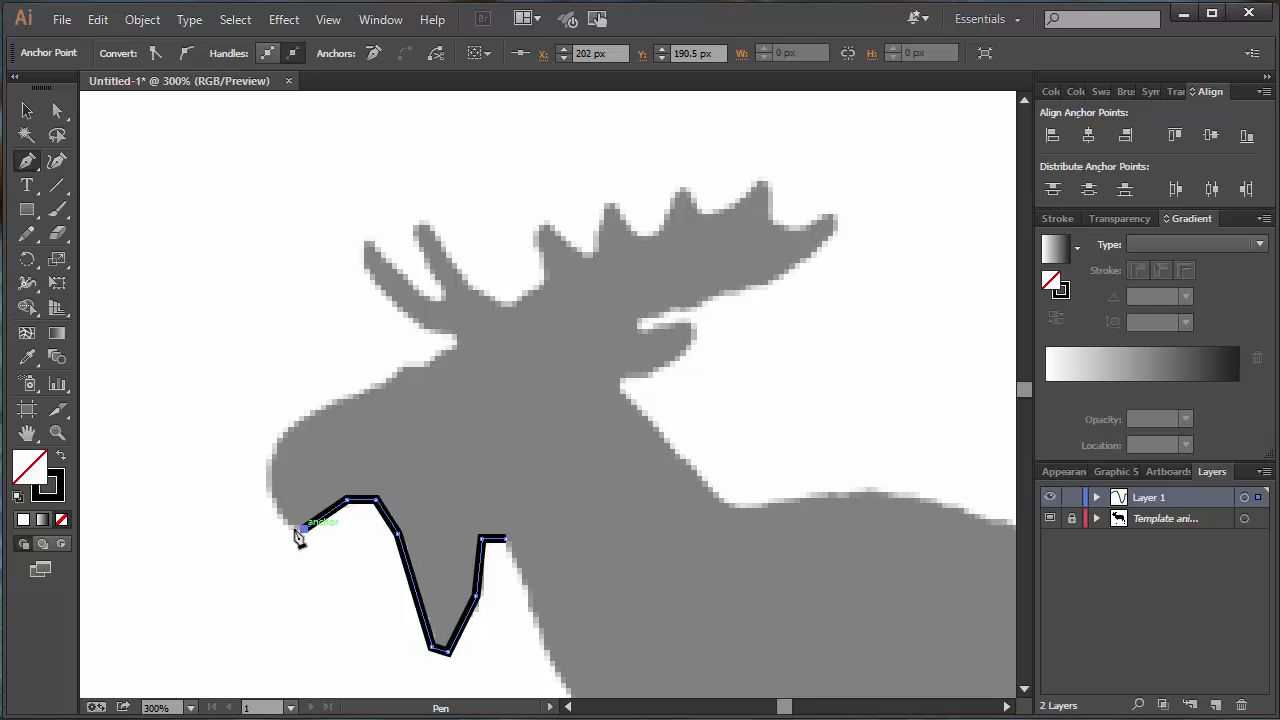
pyautogui.click(286, 524)
pyautogui.click(268, 487)
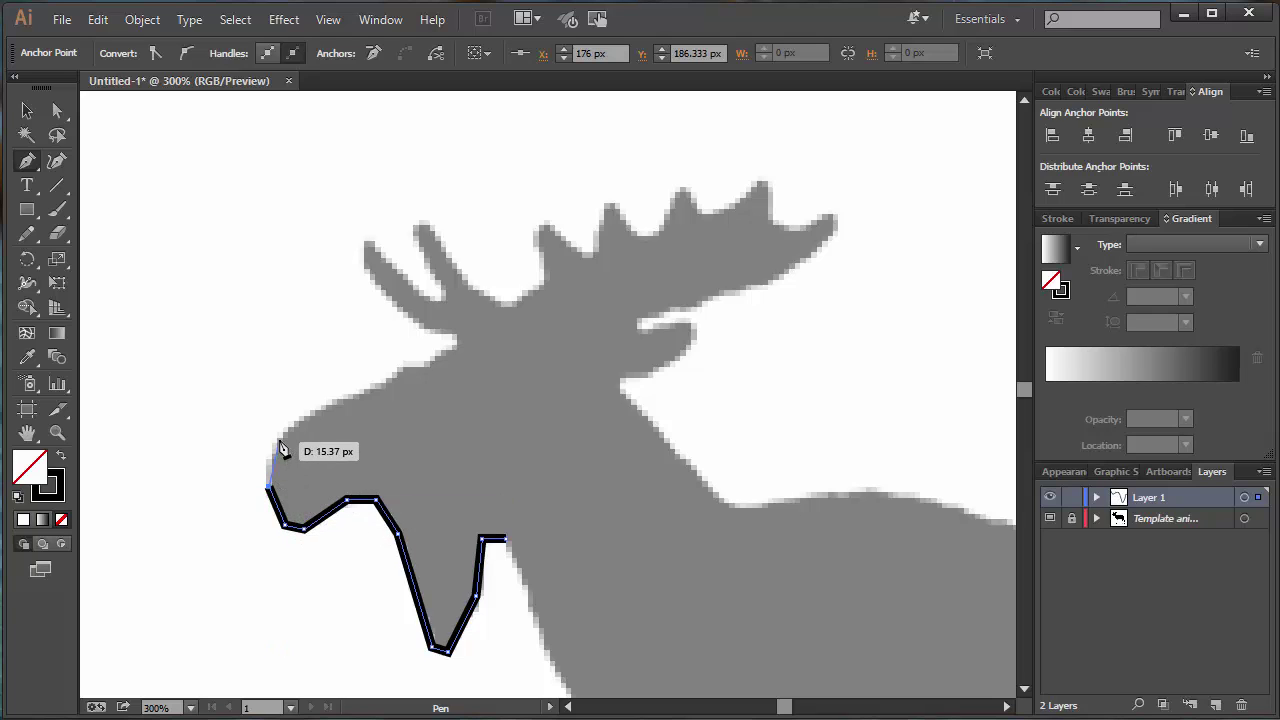
pyautogui.click(279, 437)
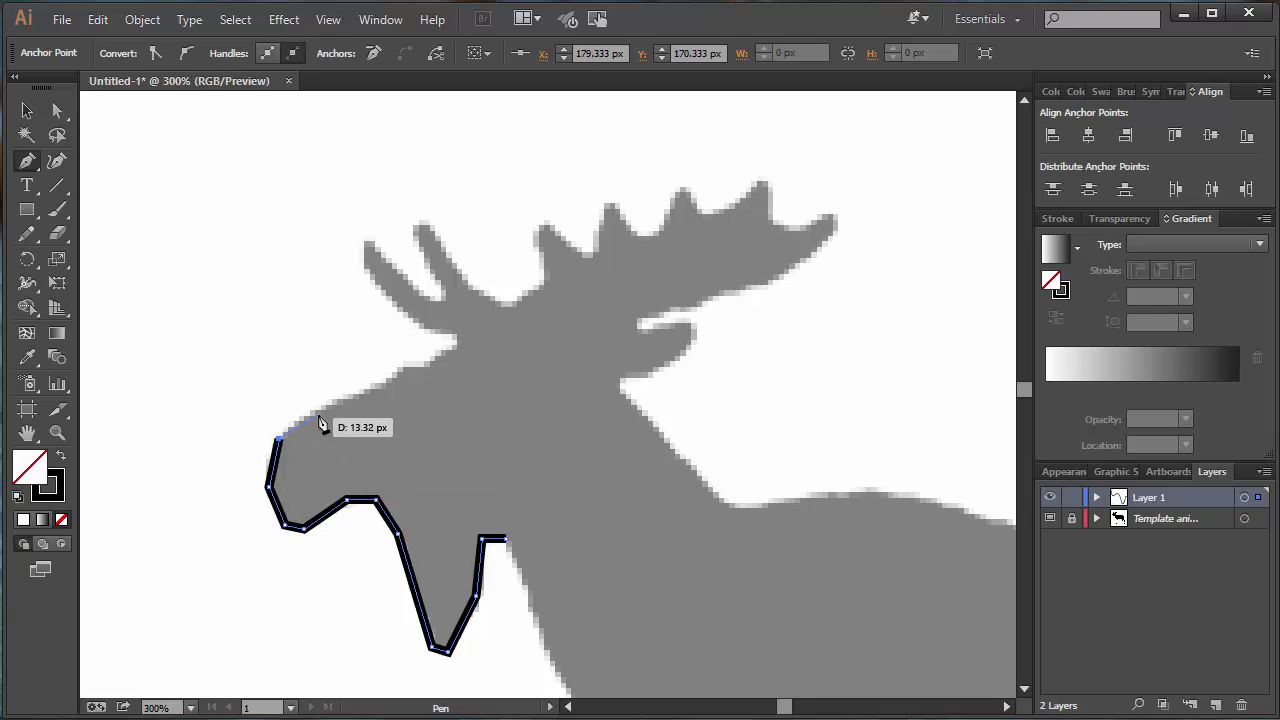
pyautogui.click(406, 366)
pyautogui.click(421, 368)
pyautogui.click(455, 346)
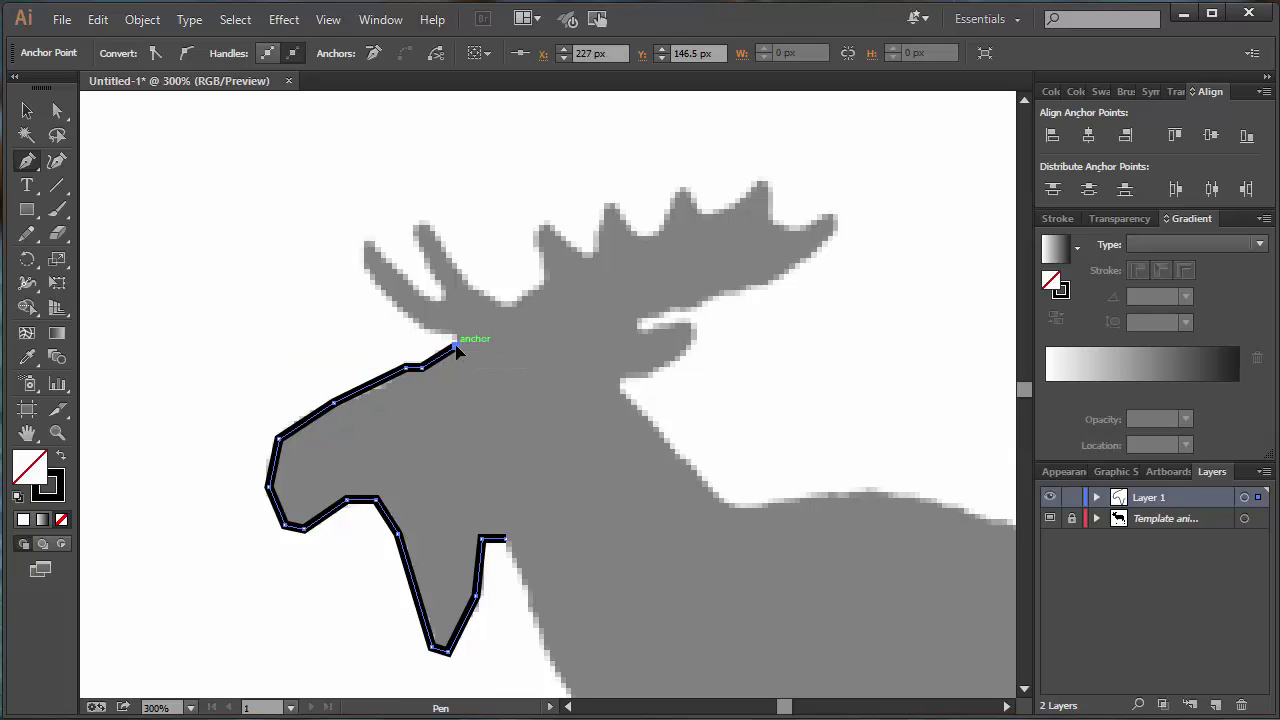
# - Outline the antlers' edges, tips and notches across the three antler points
pyautogui.click(422, 334)
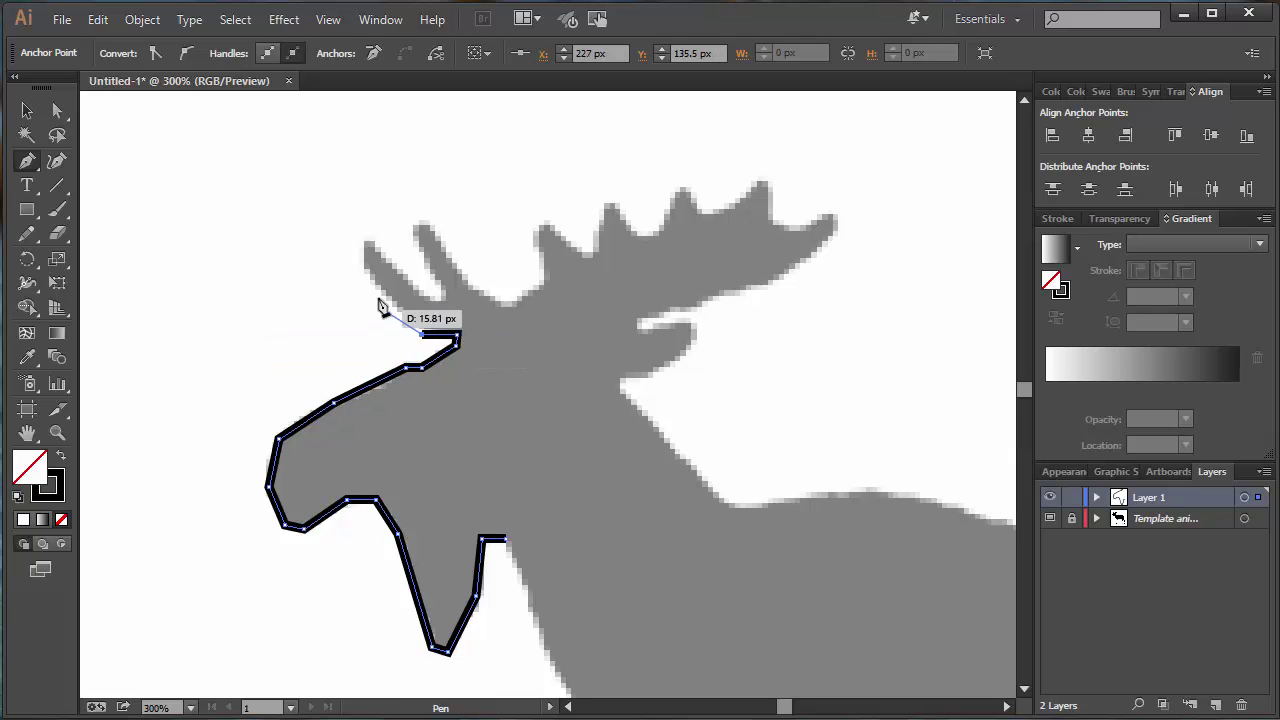
pyautogui.click(362, 267)
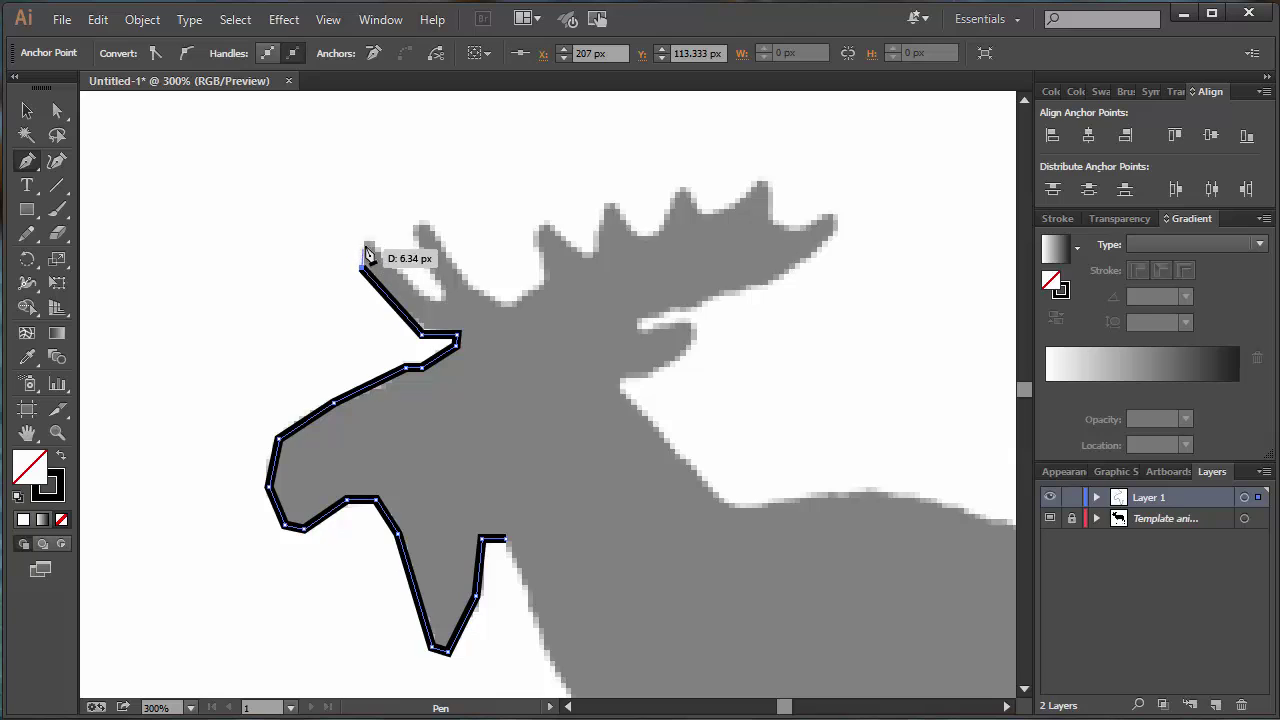
pyautogui.click(364, 232)
pyautogui.click(382, 245)
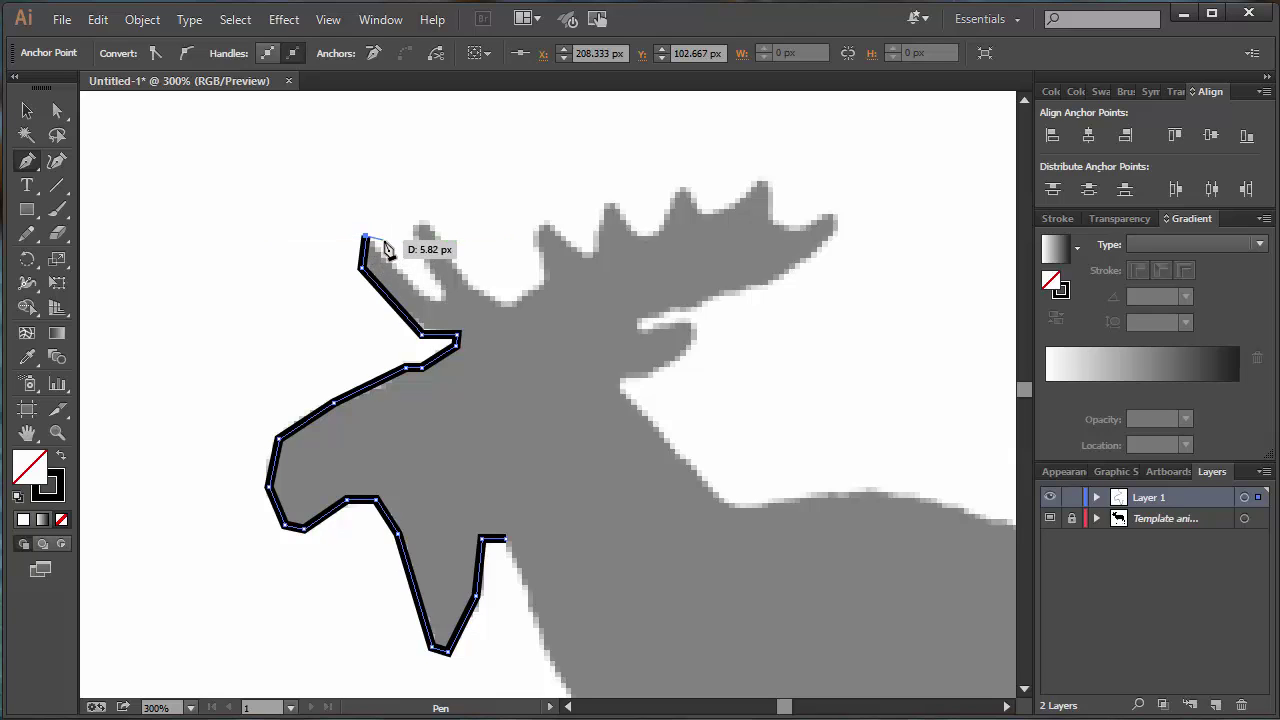
pyautogui.click(426, 297)
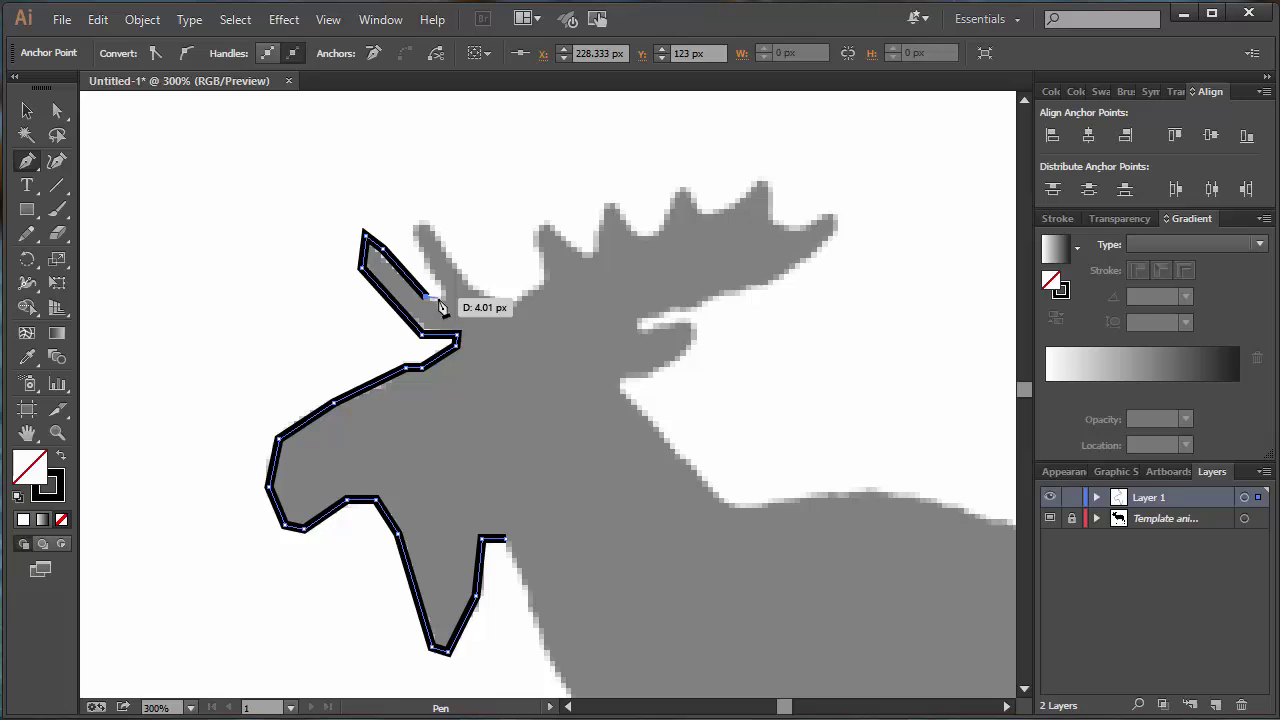
pyautogui.click(441, 296)
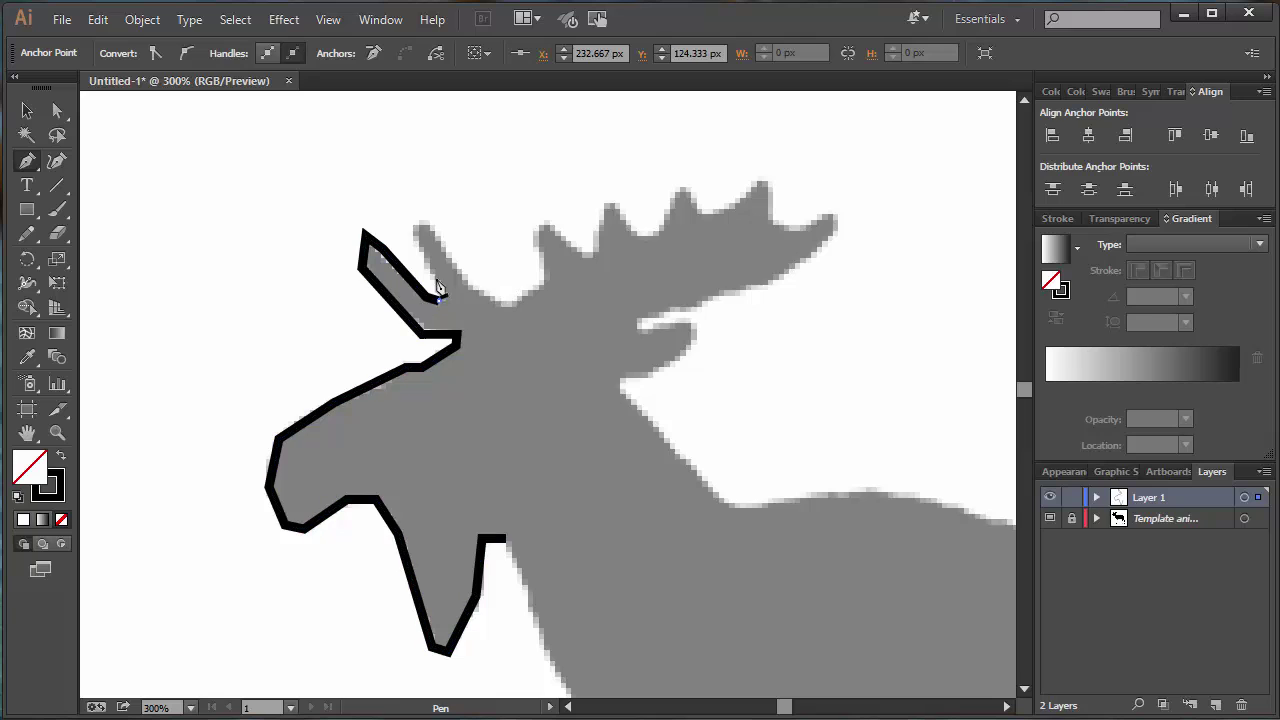
pyautogui.click(423, 216)
pyautogui.click(451, 251)
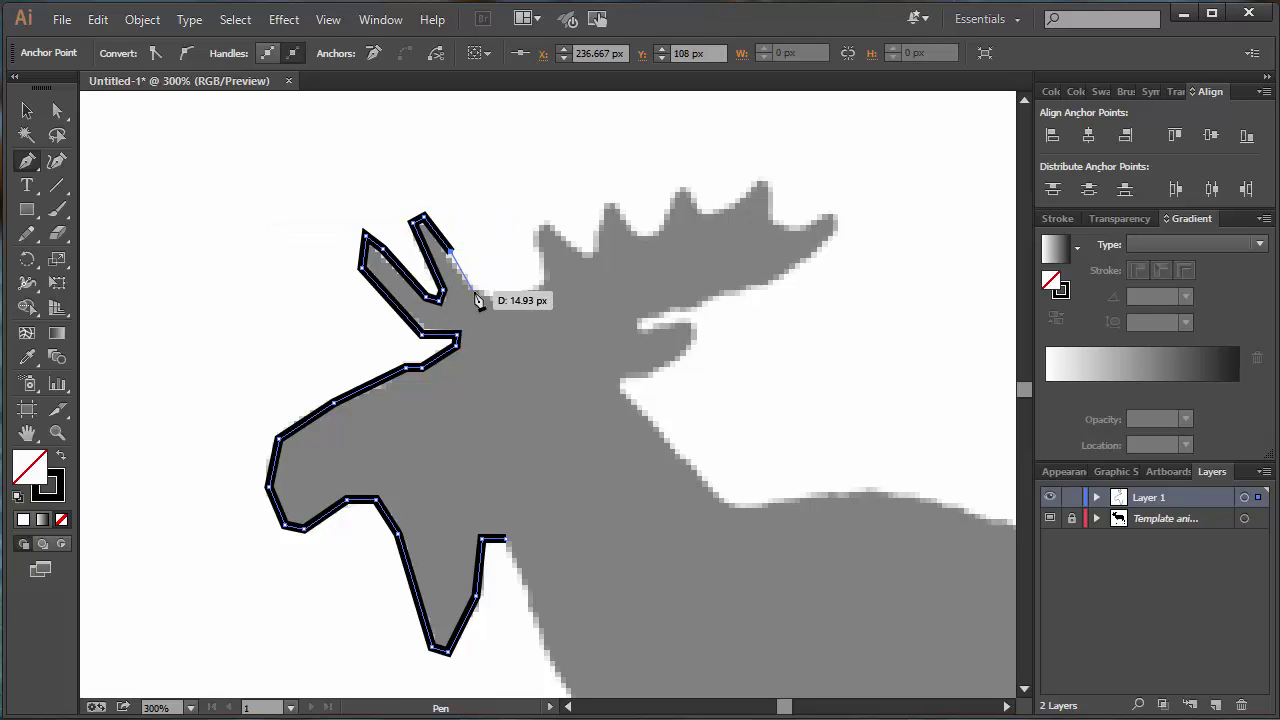
pyautogui.click(476, 296)
pyautogui.click(505, 300)
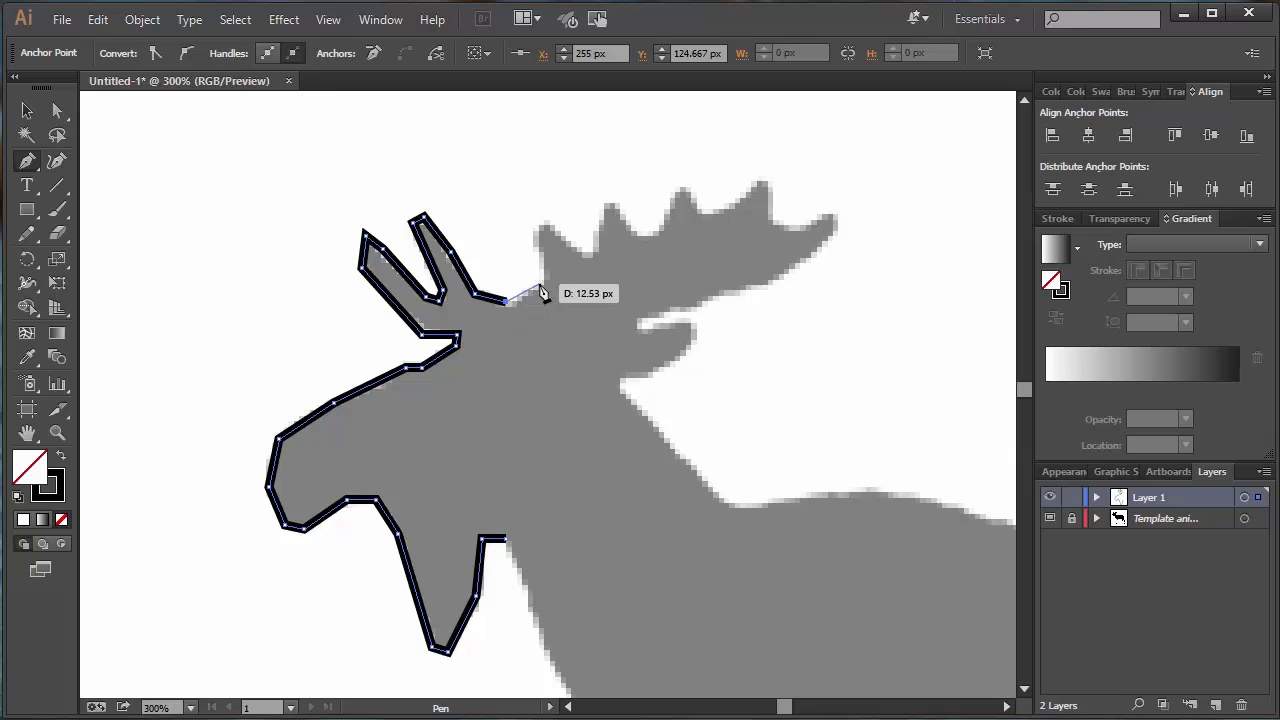
pyautogui.click(540, 287)
pyautogui.click(532, 230)
pyautogui.click(546, 216)
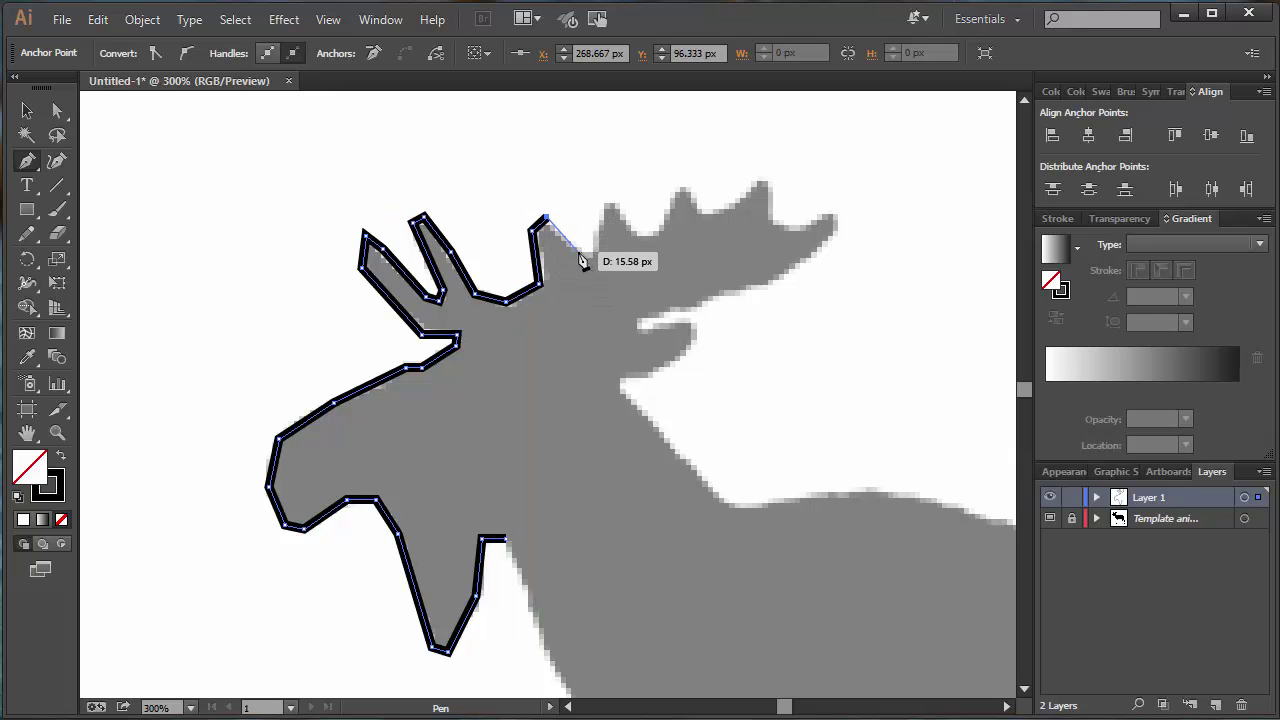
pyautogui.click(578, 252)
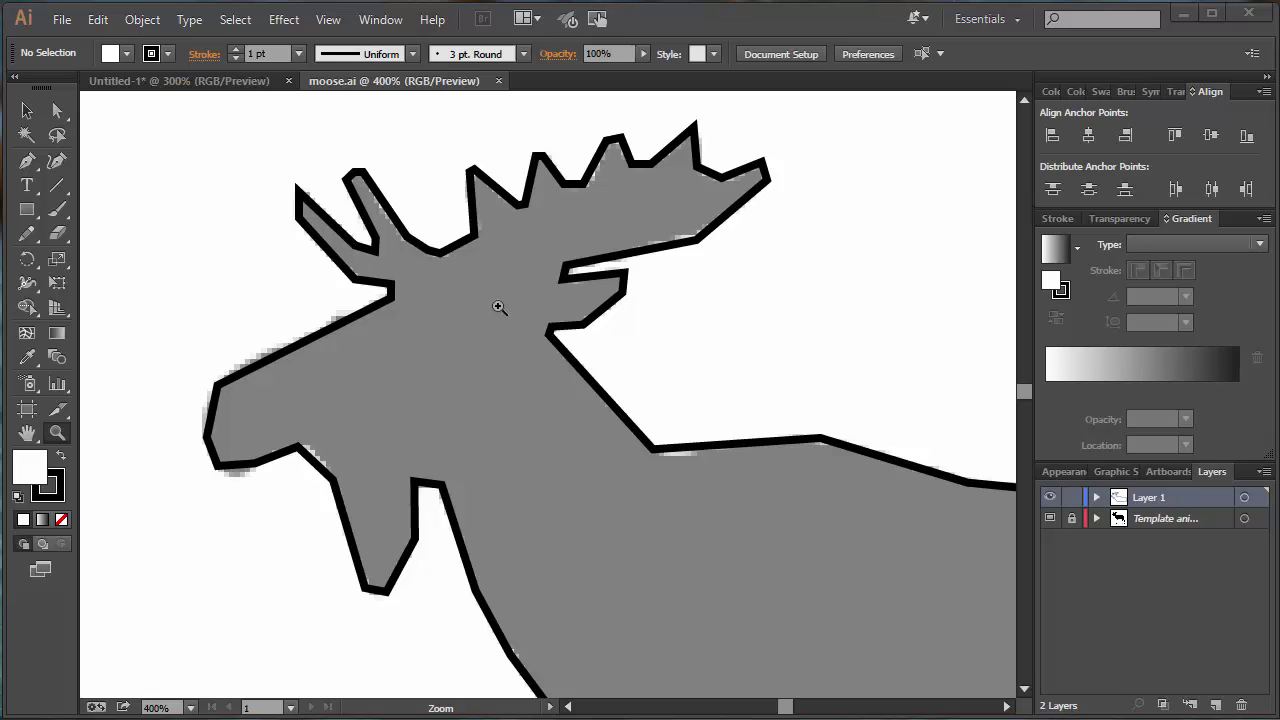
# - Bring up the Save As dialog and close it without saving
pyautogui.click(61, 20)
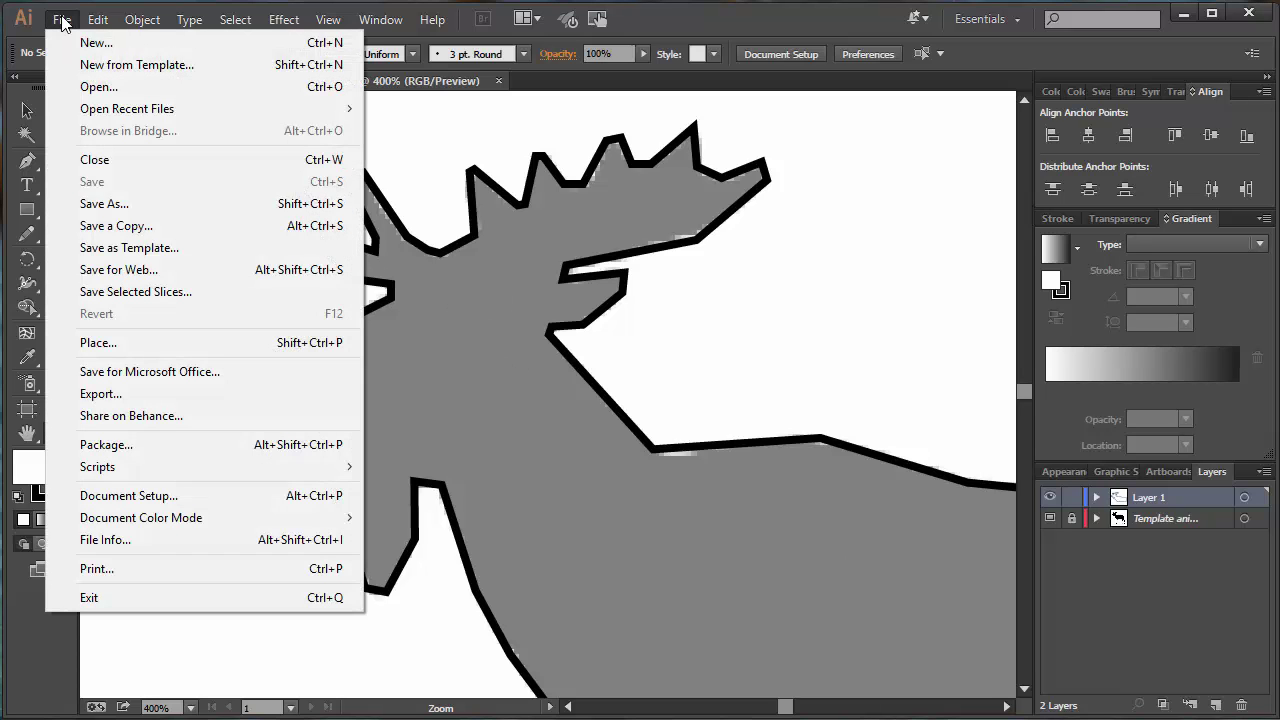
pyautogui.click(123, 203)
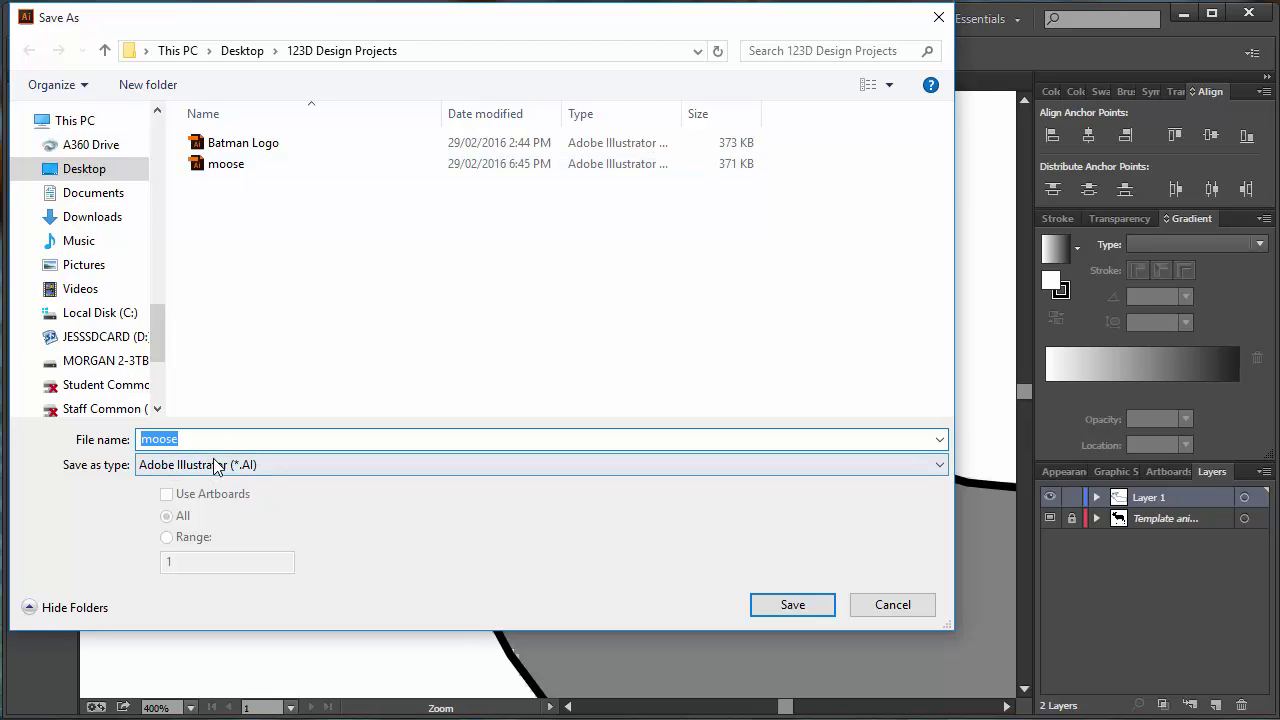
pyautogui.click(938, 17)
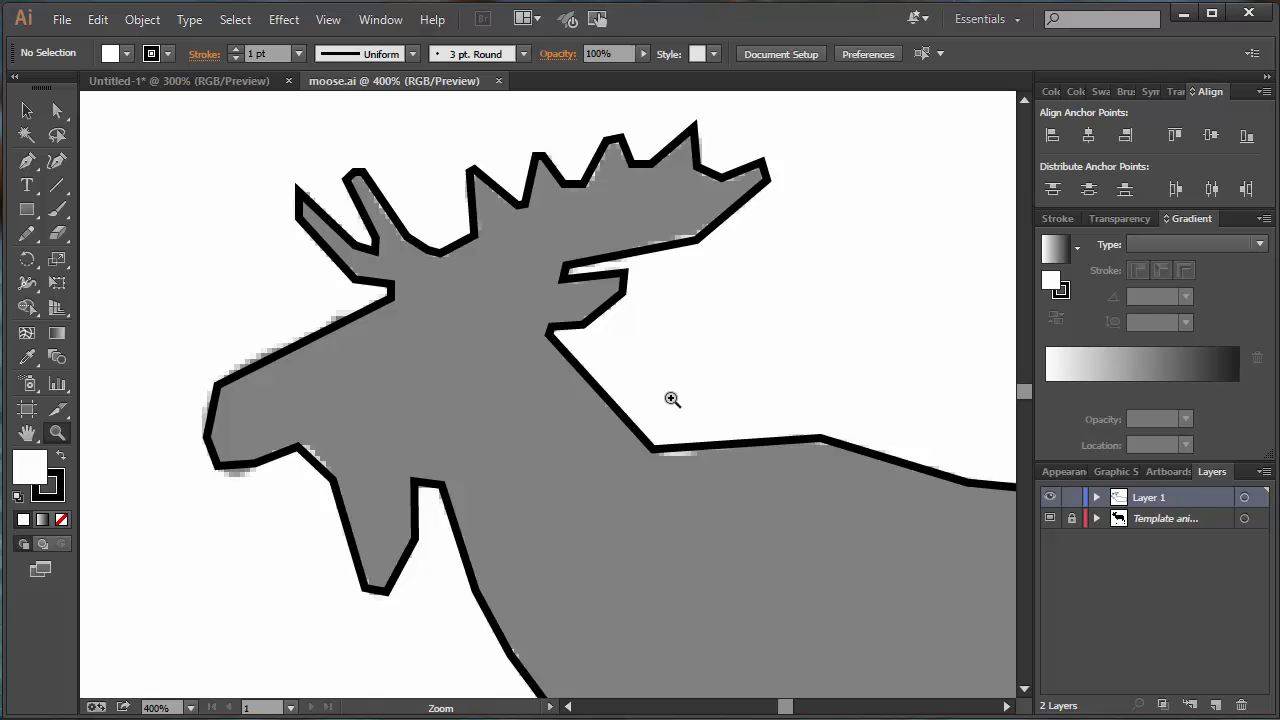
# - Pan over the moose's body and back to the head and antlers to check the outline
pyautogui.moveTo(686, 409); pyautogui.dragTo(440, 358)
pyautogui.moveTo(733, 467); pyautogui.dragTo(431, 219)
pyautogui.moveTo(494, 323); pyautogui.dragTo(534, 274)
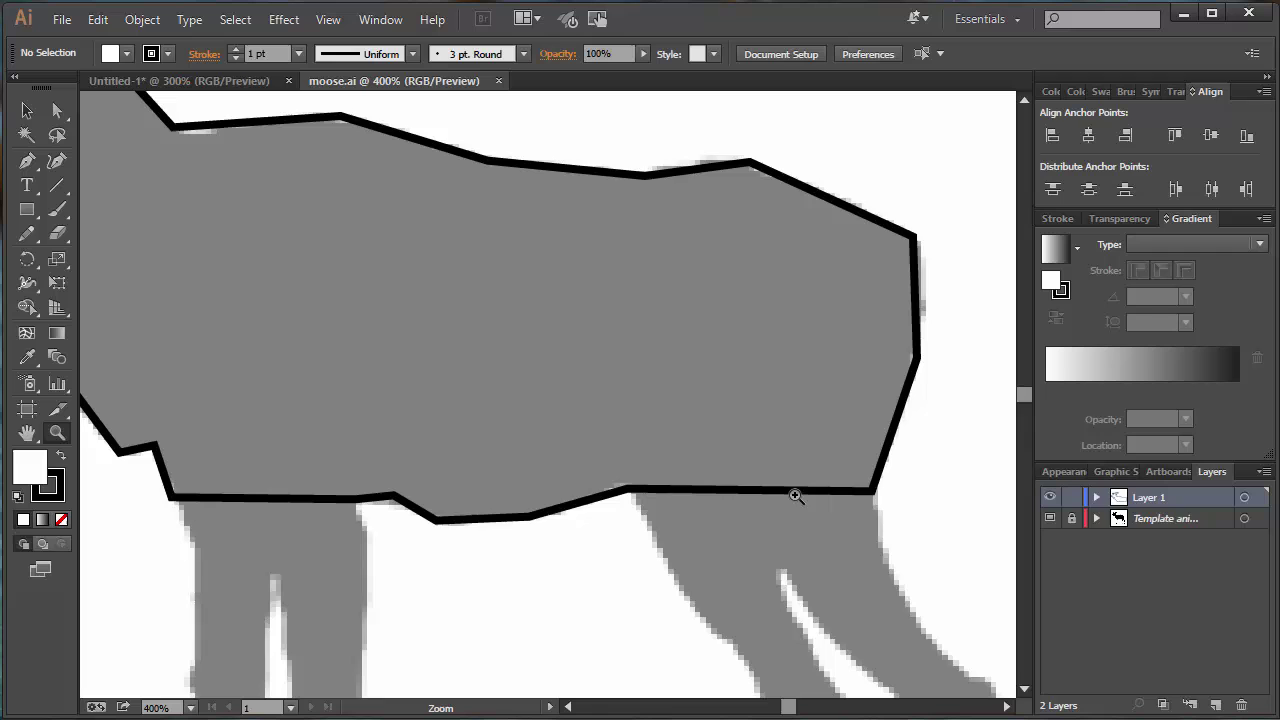
pyautogui.moveTo(319, 315); pyautogui.dragTo(566, 420)
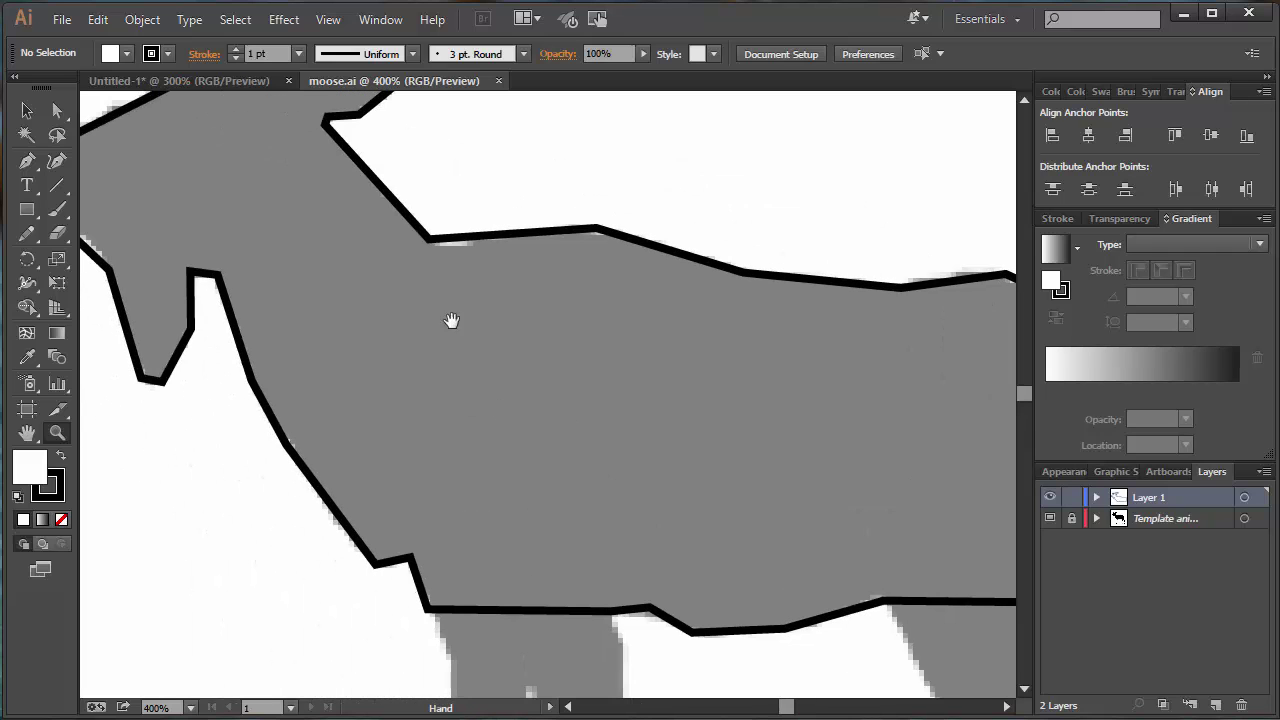
pyautogui.moveTo(409, 289); pyautogui.dragTo(534, 457)
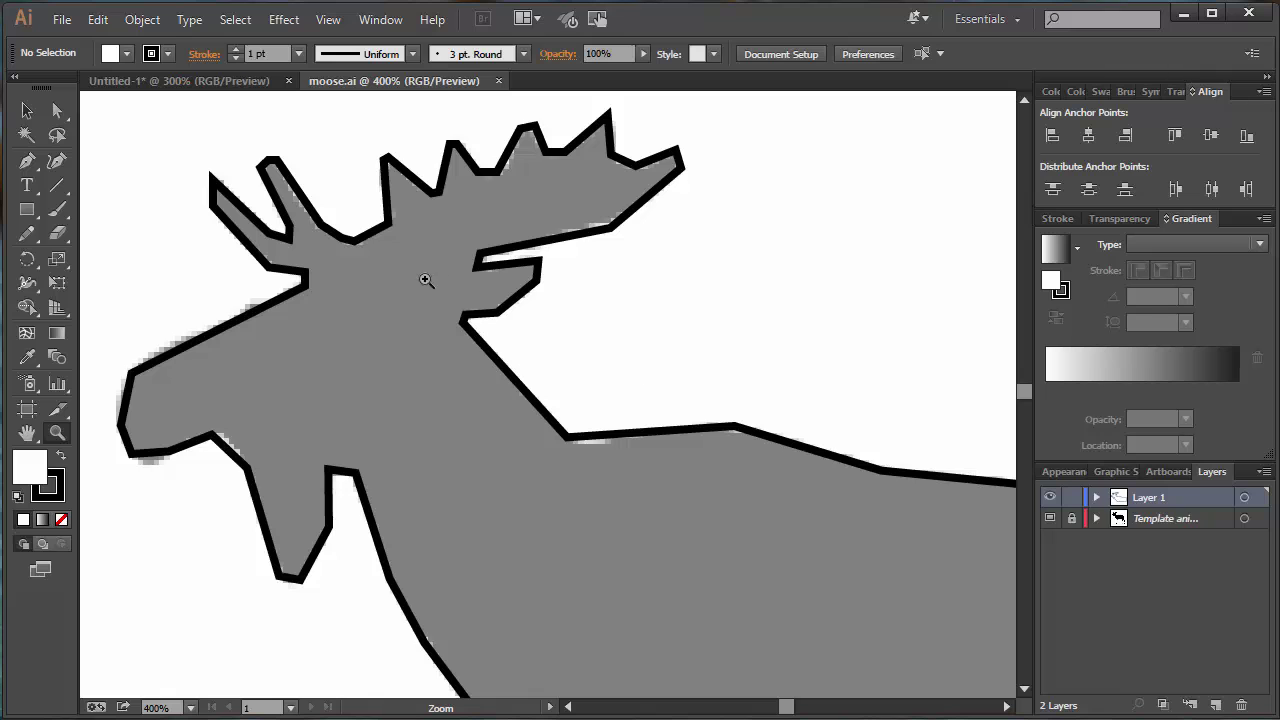
# - Save the drawing in SVG format as moose2.svg, keeping the SVG 1.1 options
pyautogui.click(62, 20)
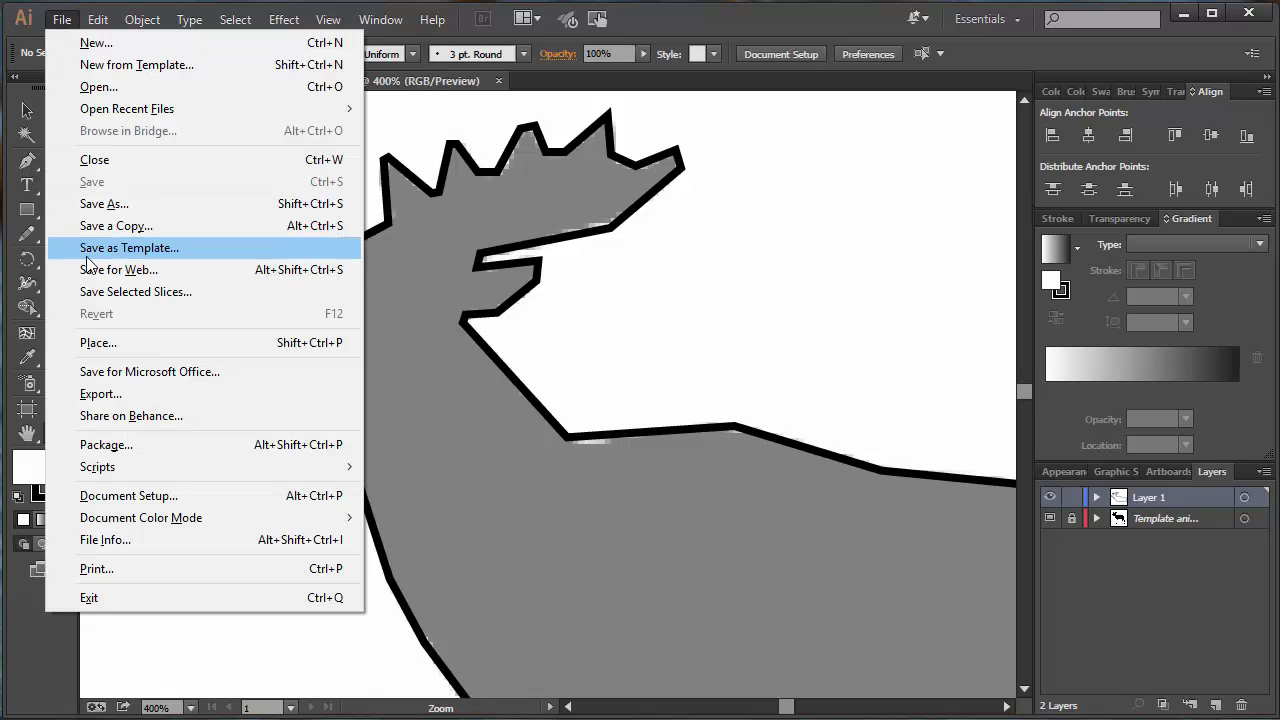
pyautogui.click(100, 204)
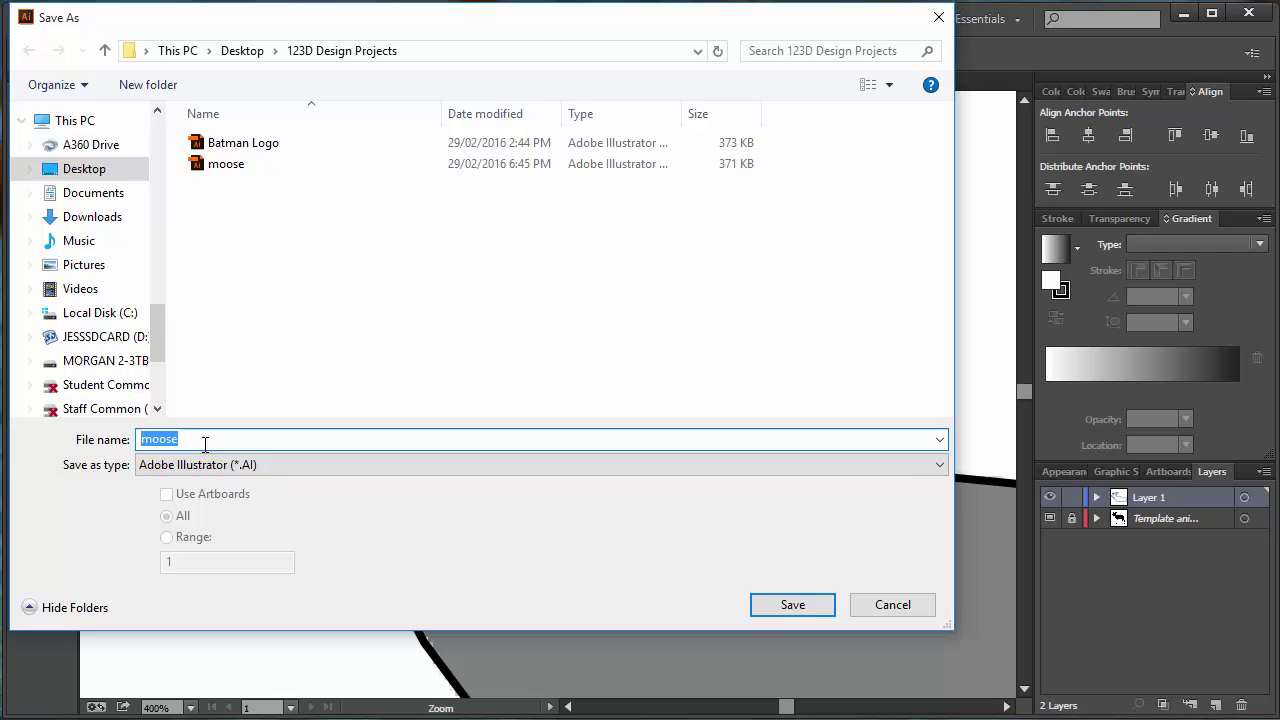
pyautogui.click(229, 464)
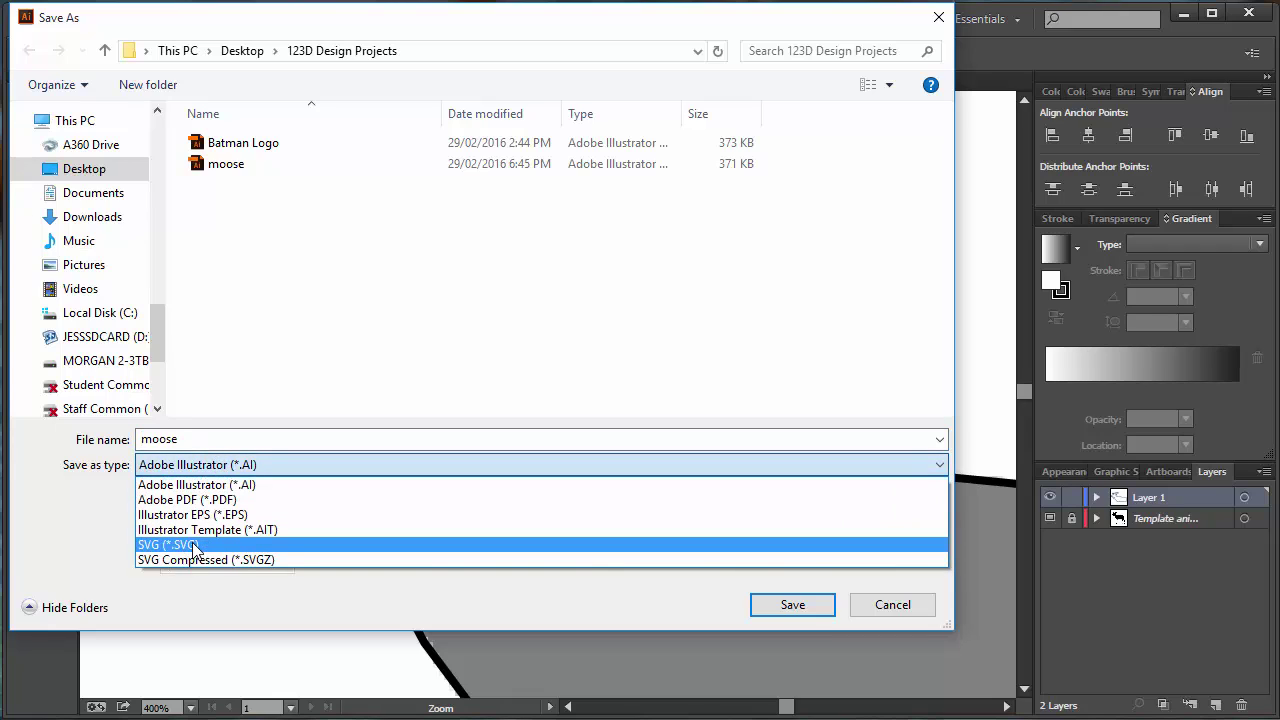
pyautogui.click(193, 546)
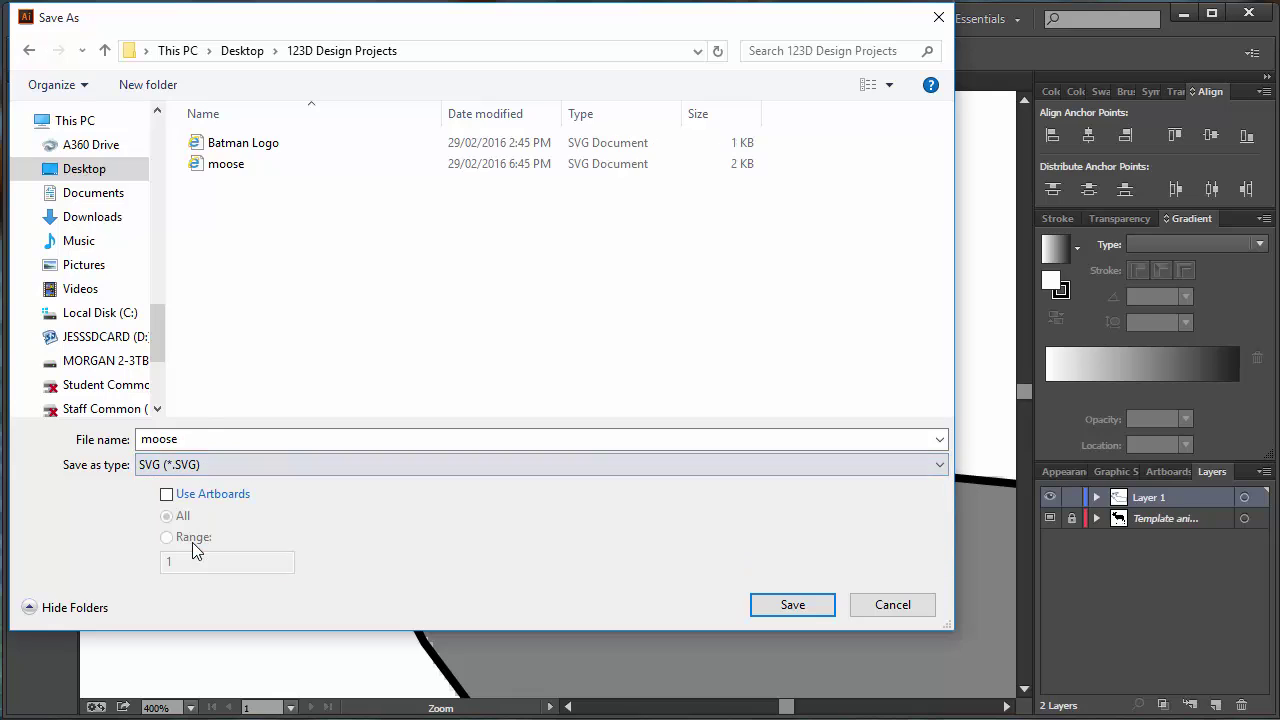
pyautogui.doubleClick(192, 439)
pyautogui.click(192, 439)
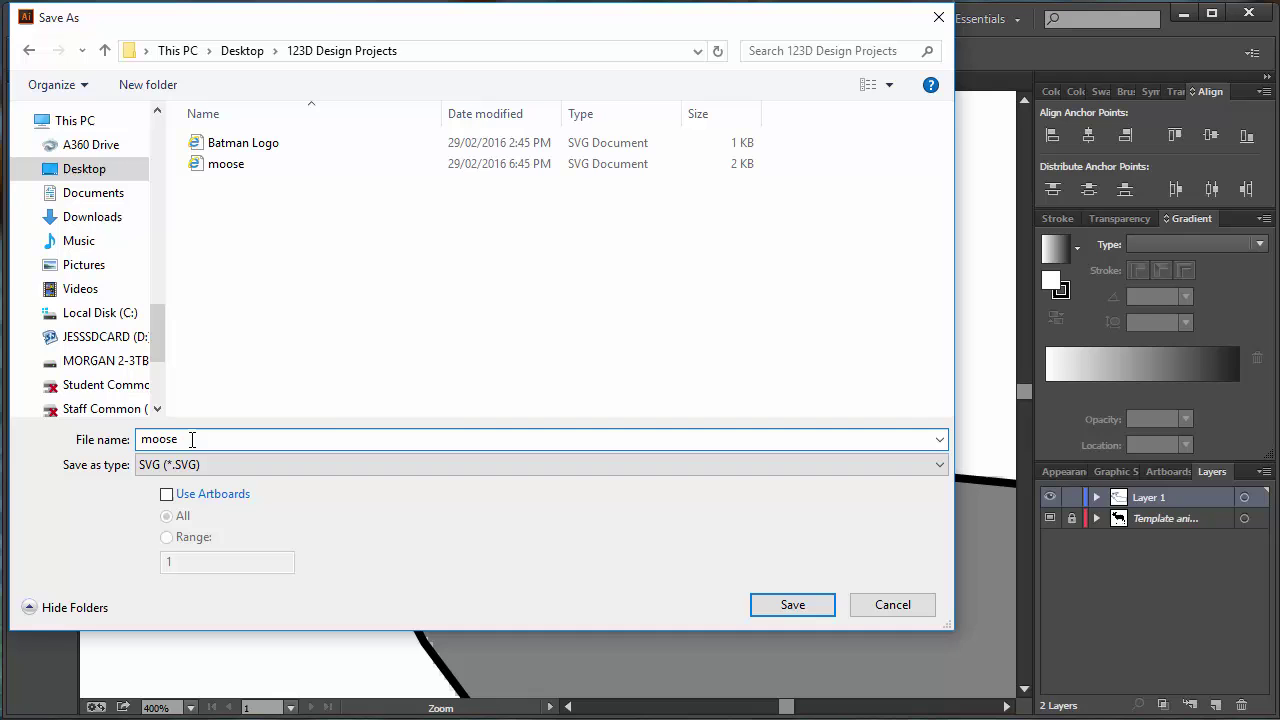
pyautogui.write('2')
pyautogui.click(790, 606)
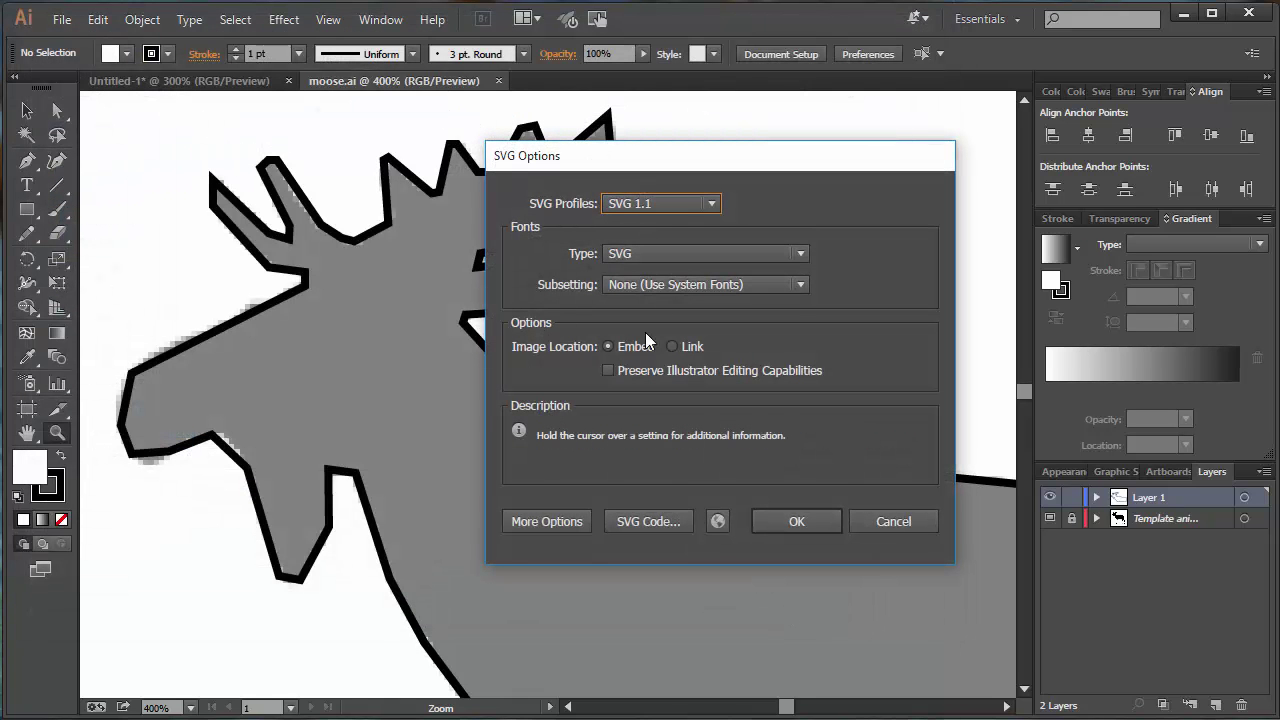
pyautogui.click(792, 517)
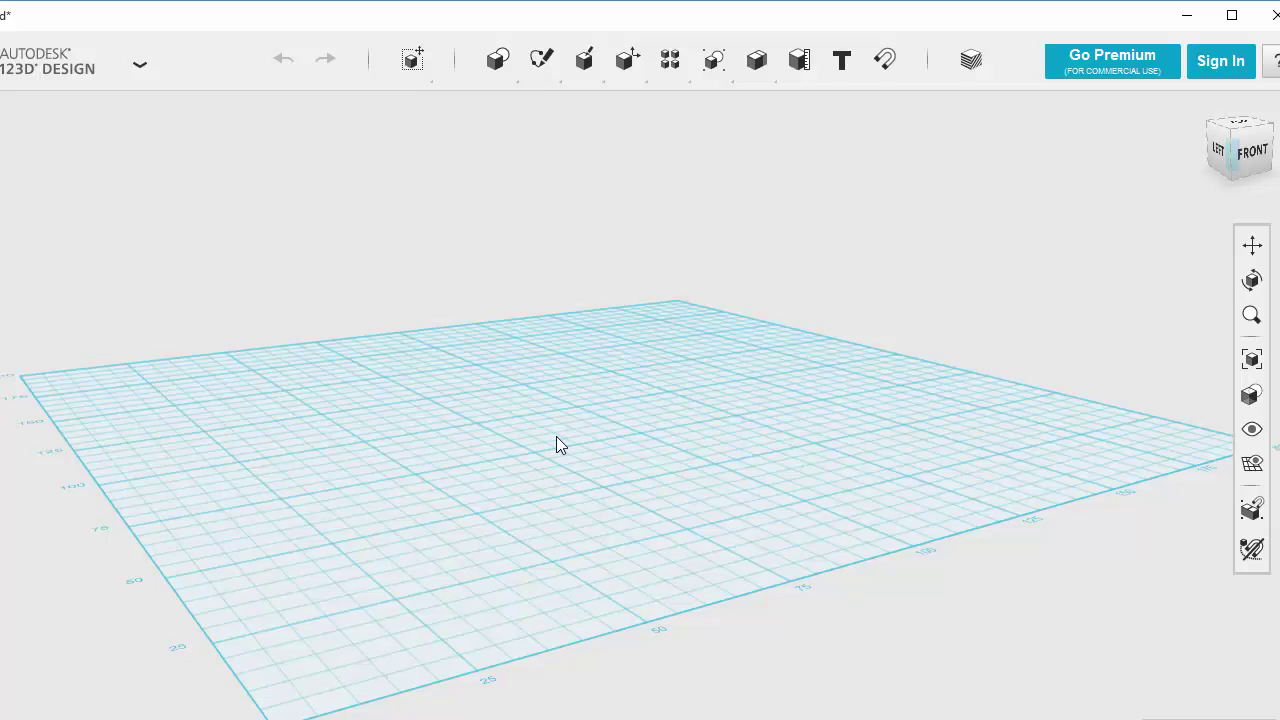
pyautogui.click(3, 74)
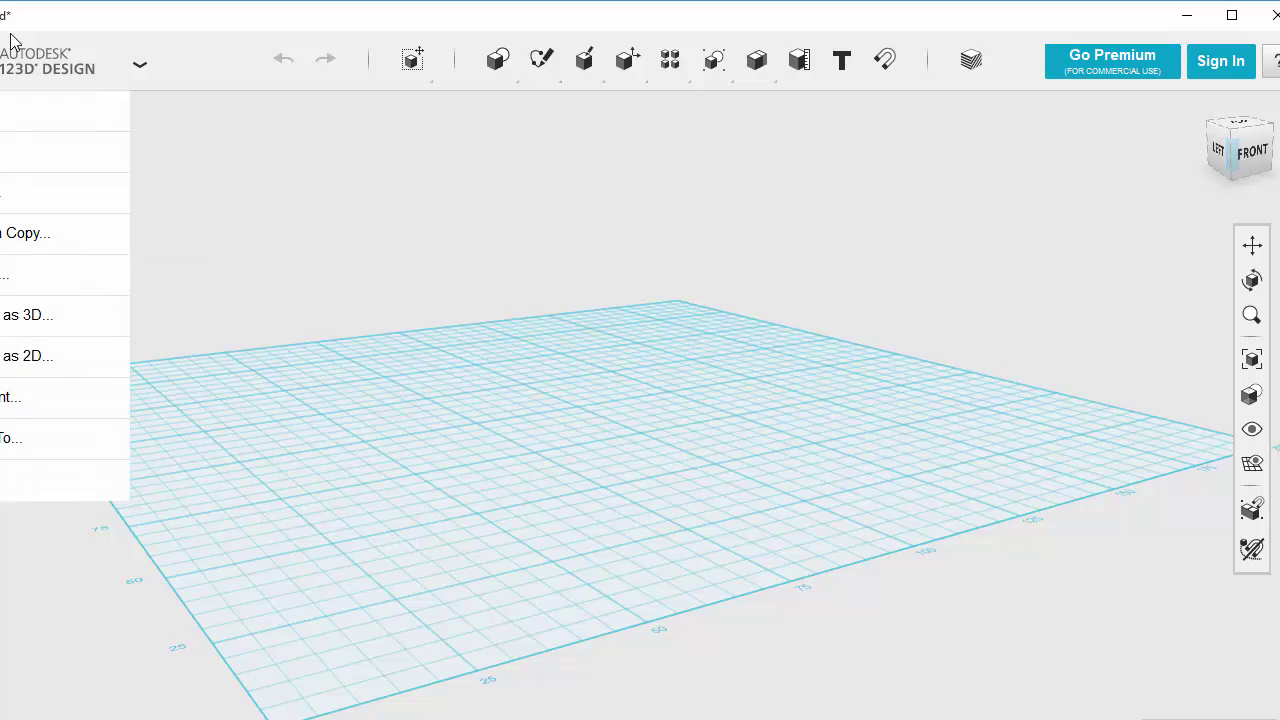
pyautogui.moveTo(10, 397)
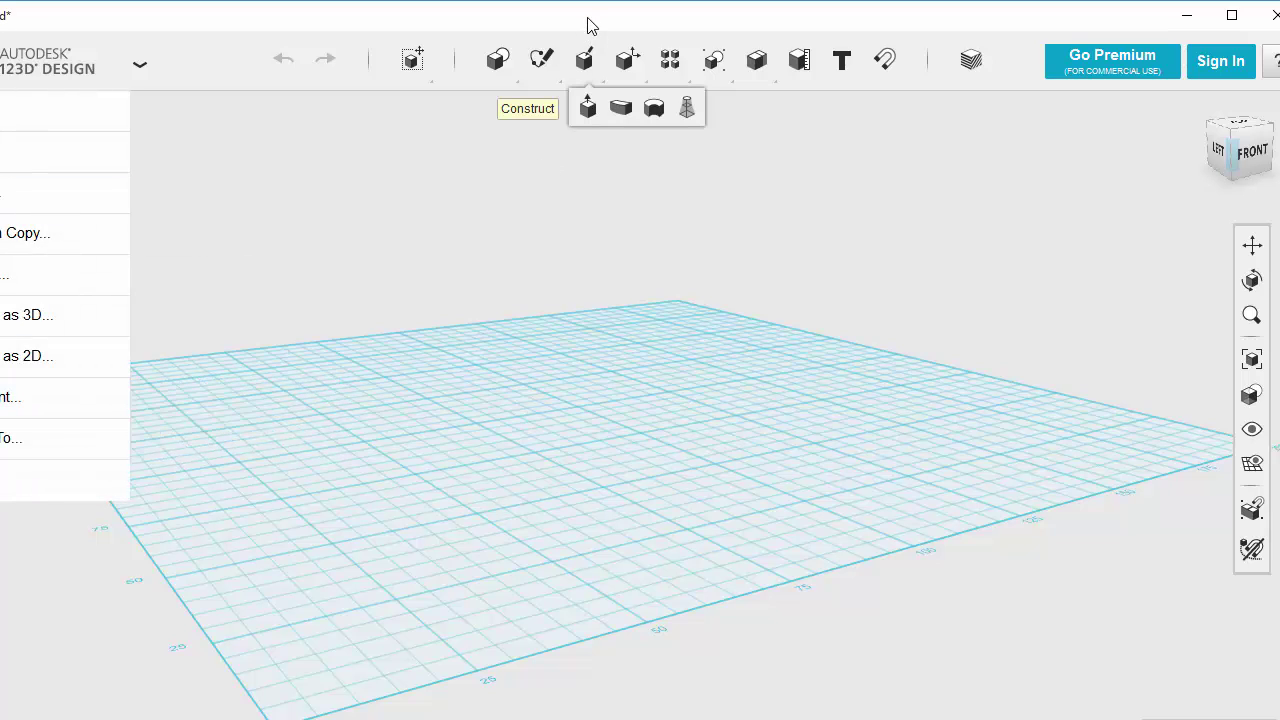
pyautogui.moveTo(586, 22); pyautogui.dragTo(646, 13)
pyautogui.moveTo(471, 62)
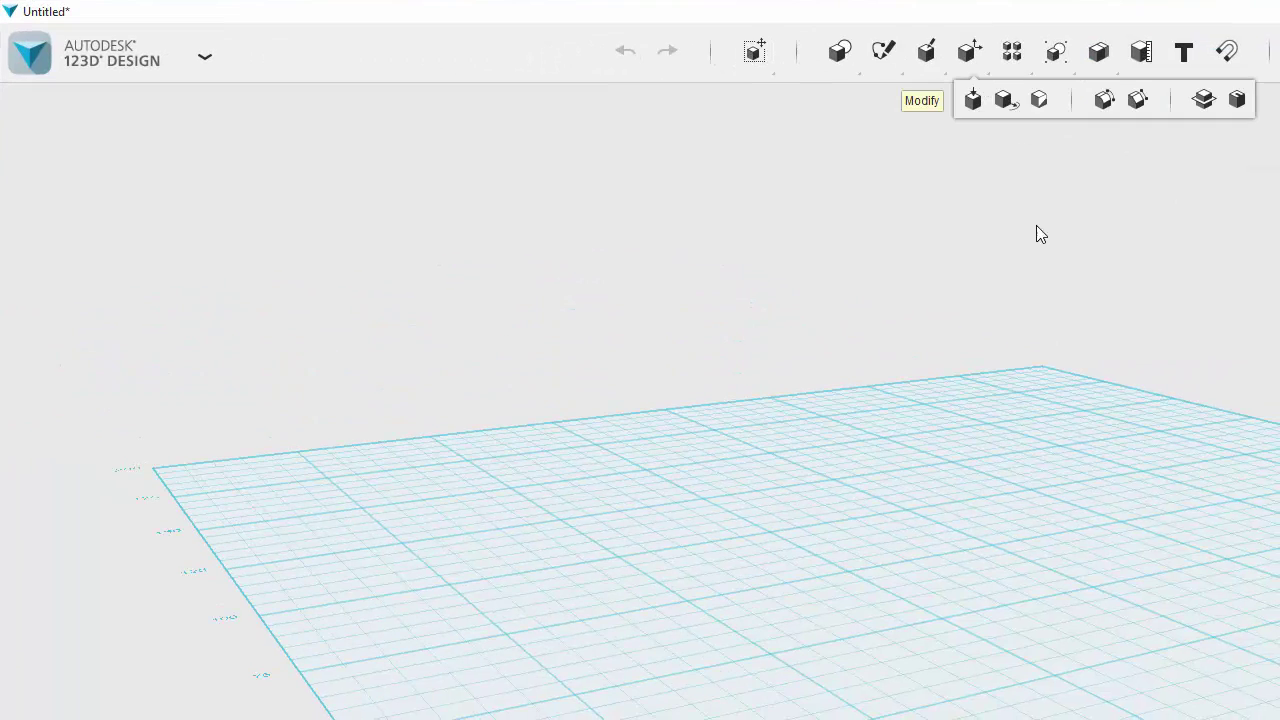
pyautogui.click(1206, 80)
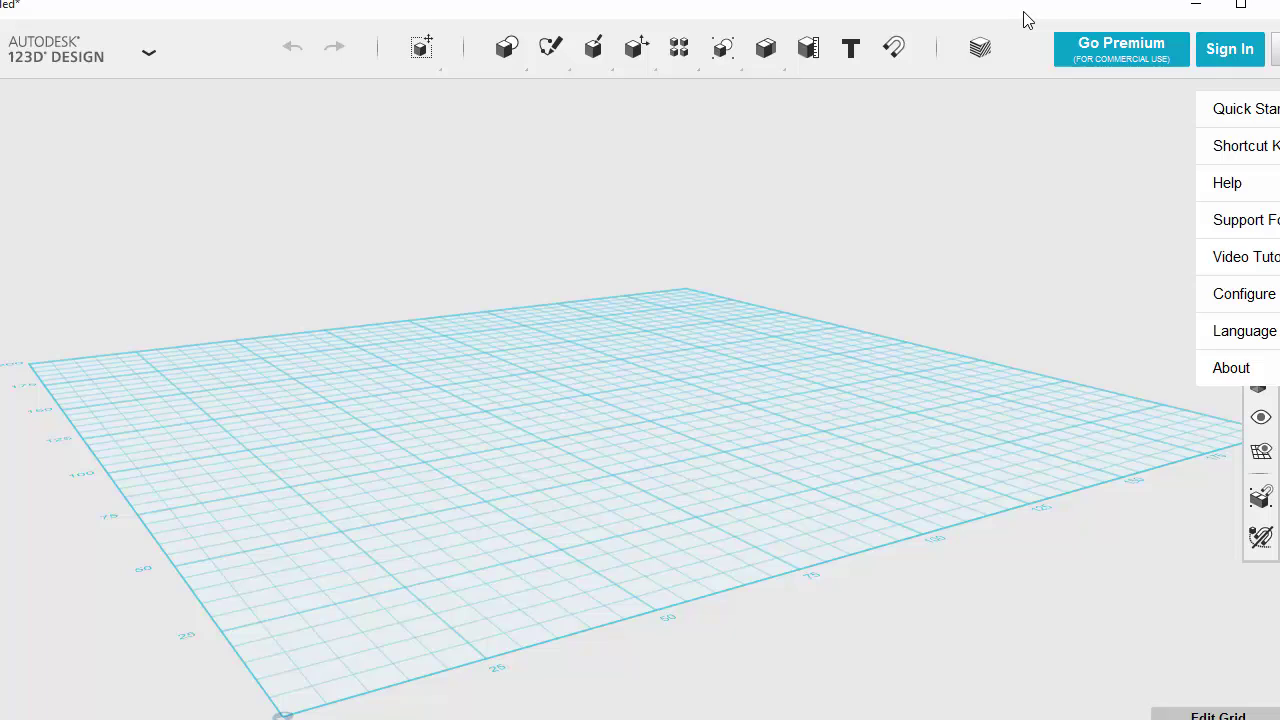
pyautogui.click(1131, 462)
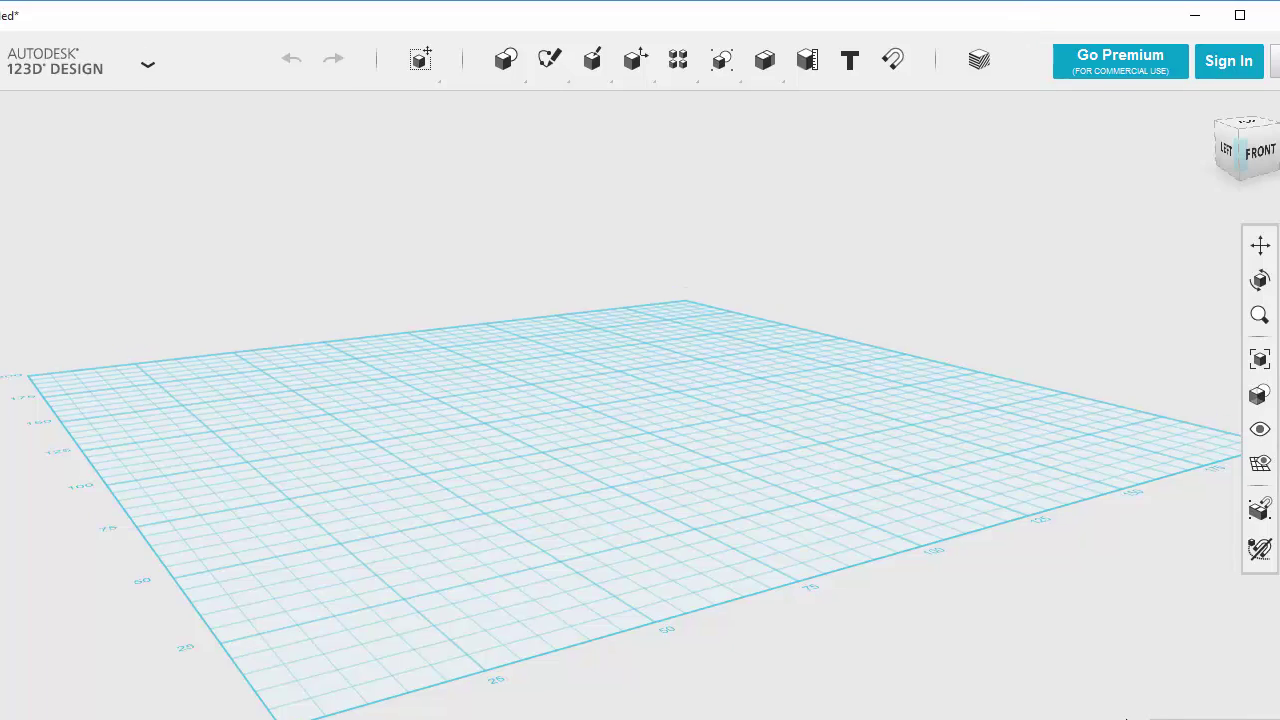
pyautogui.click(1182, 716)
pyautogui.press('Escape')
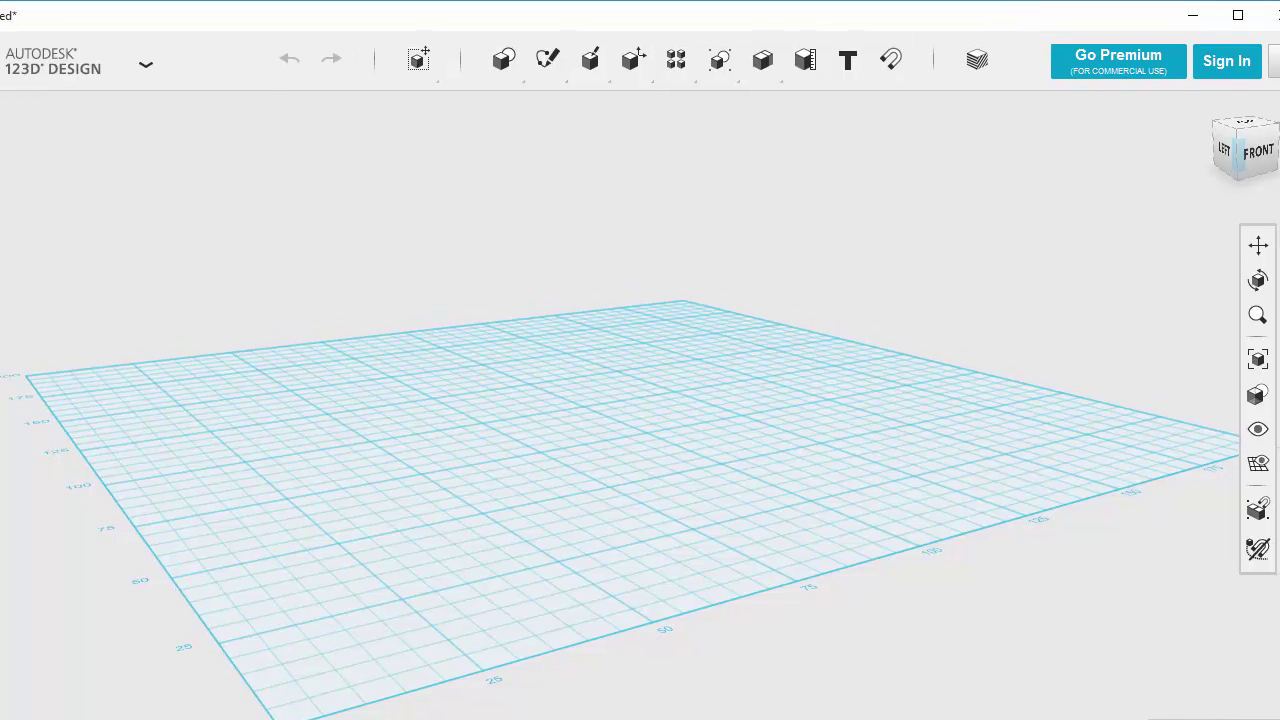
# - Set the grid Width and Height to 100 in Grid Properties, update it, and recentre the view
pyautogui.click(952, 558)
pyautogui.moveTo(448, 432); pyautogui.dragTo(290, 440)
pyautogui.write('100')
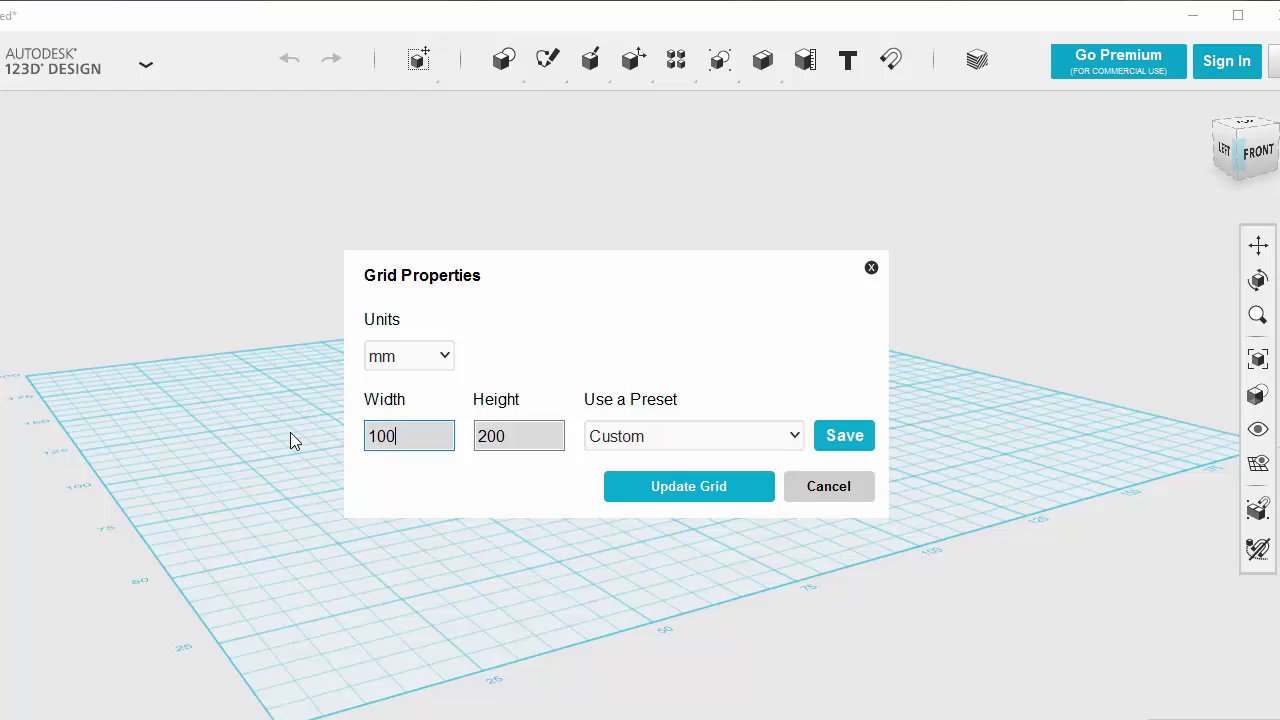
pyautogui.moveTo(506, 436); pyautogui.dragTo(437, 436)
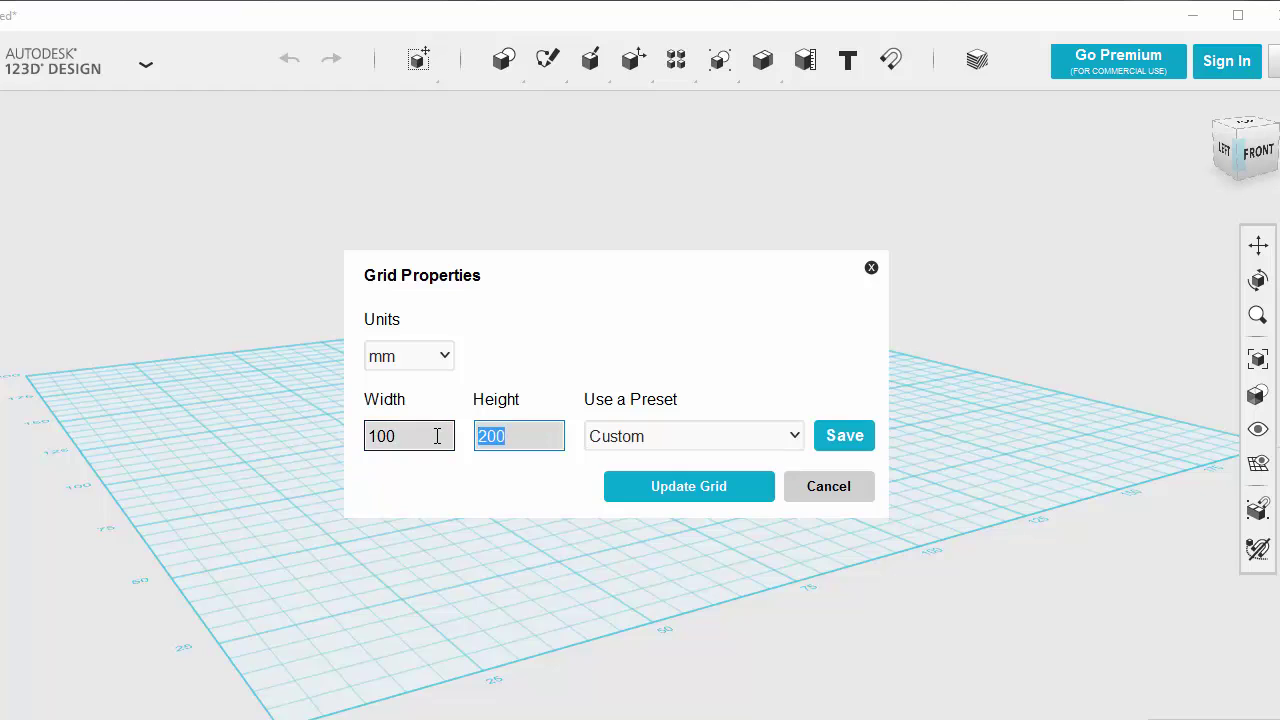
pyautogui.write('1')
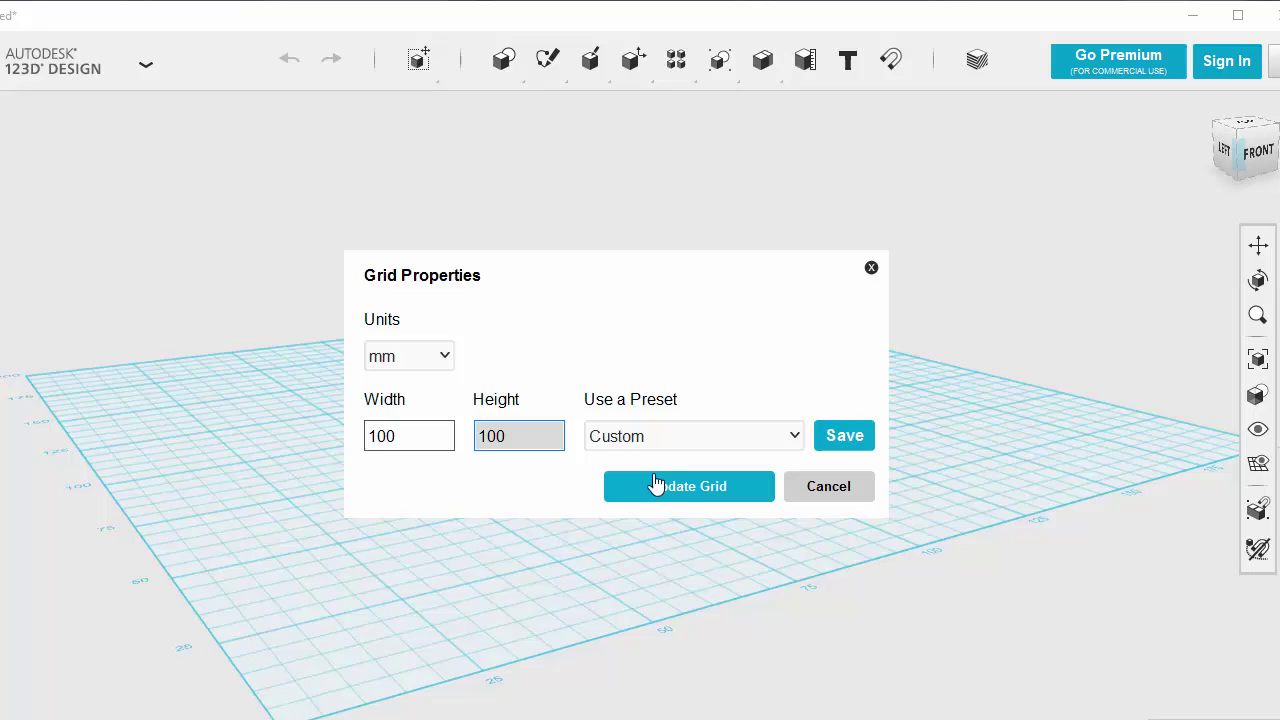
pyautogui.click(702, 490)
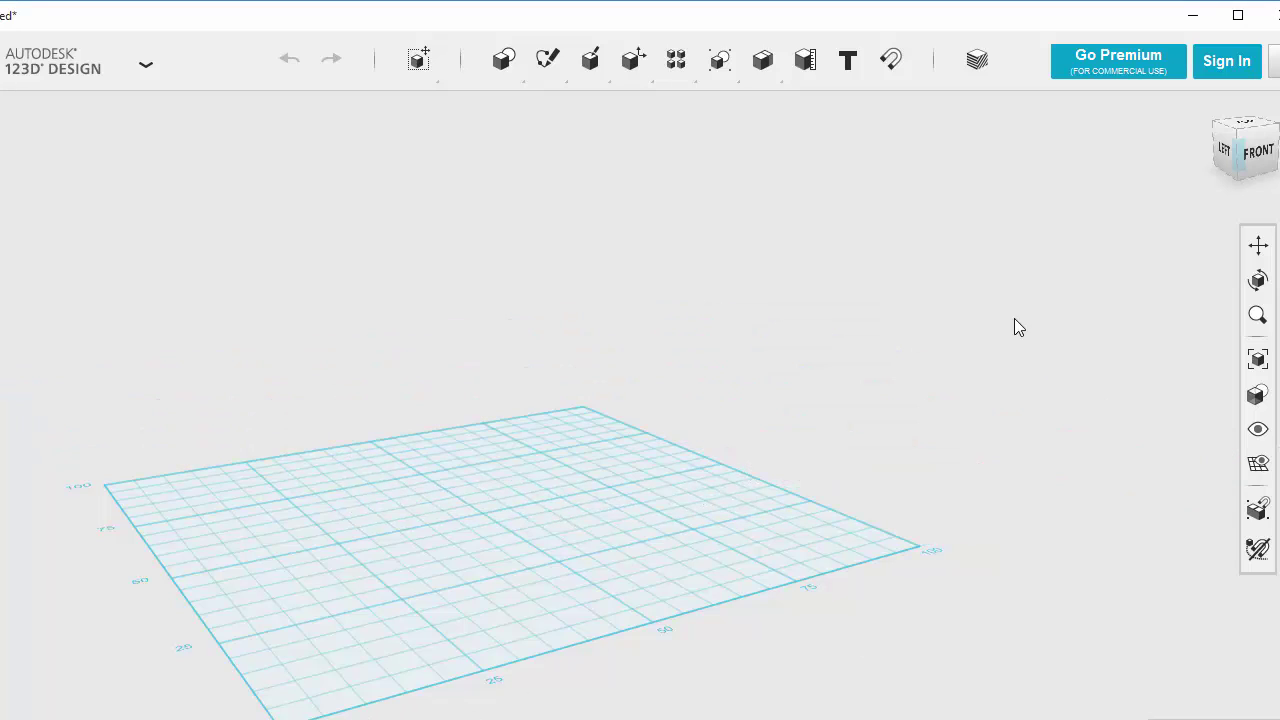
pyautogui.moveTo(920, 330); pyautogui.dragTo(1075, 210, button='middle')
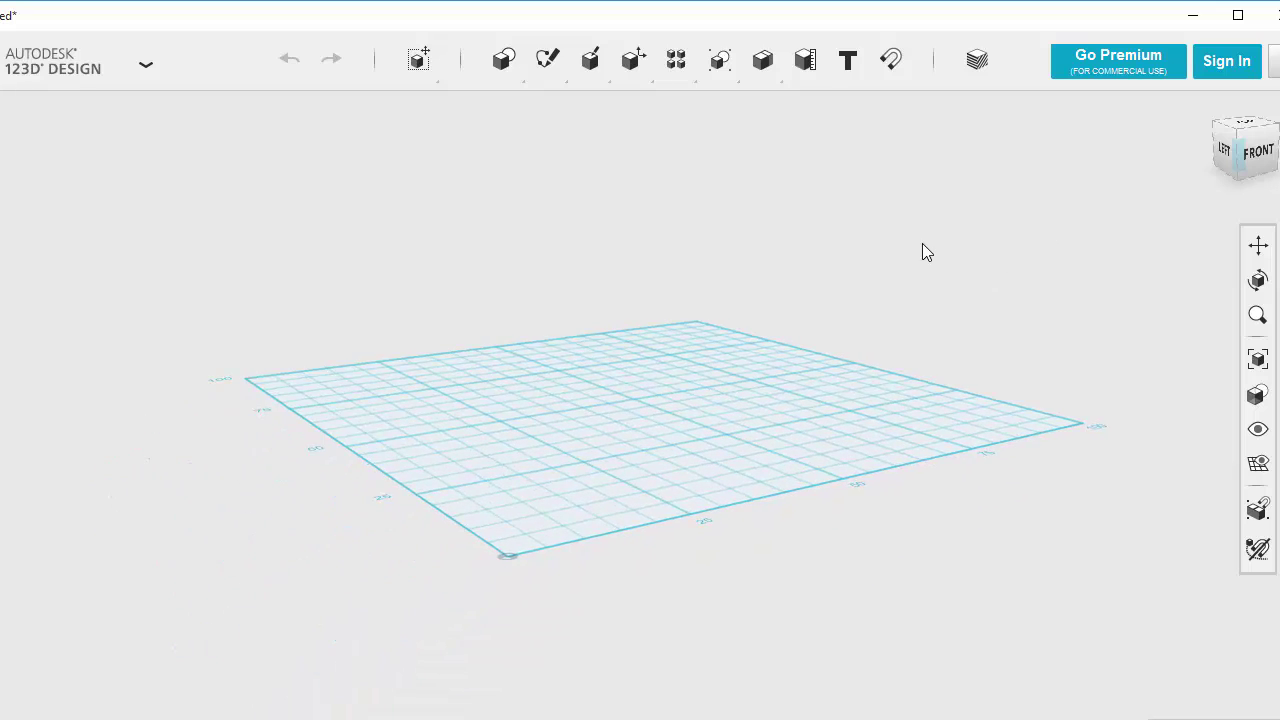
pyautogui.moveTo(923, 251); pyautogui.dragTo(969, 222, button='middle')
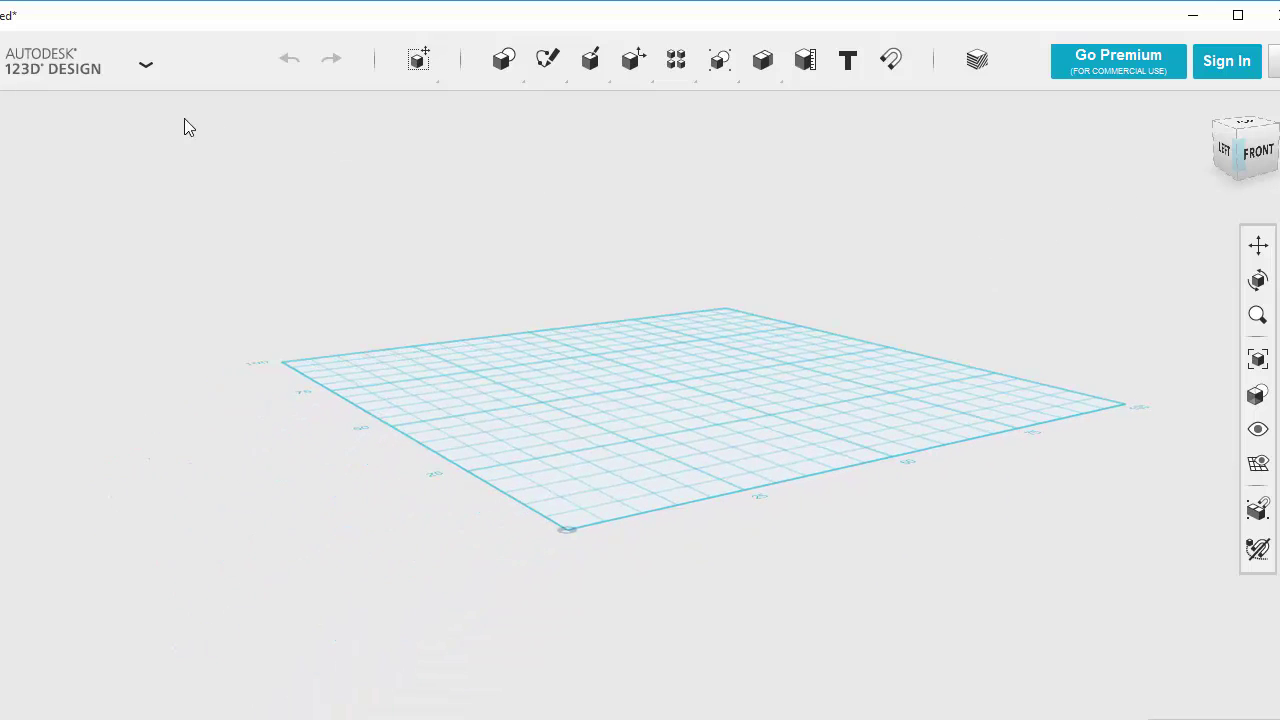
# - Import the moose2 SVG file into the workspace as a sketch
pyautogui.click(146, 65)
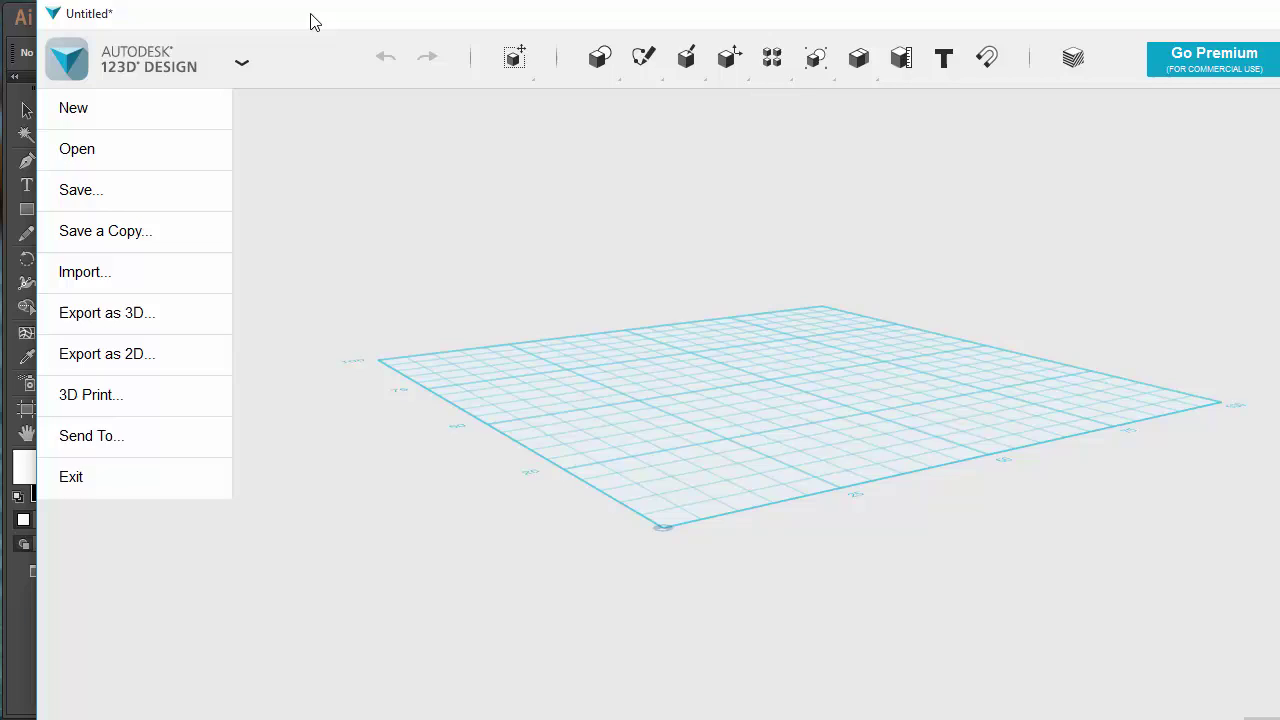
pyautogui.moveTo(125, 286)
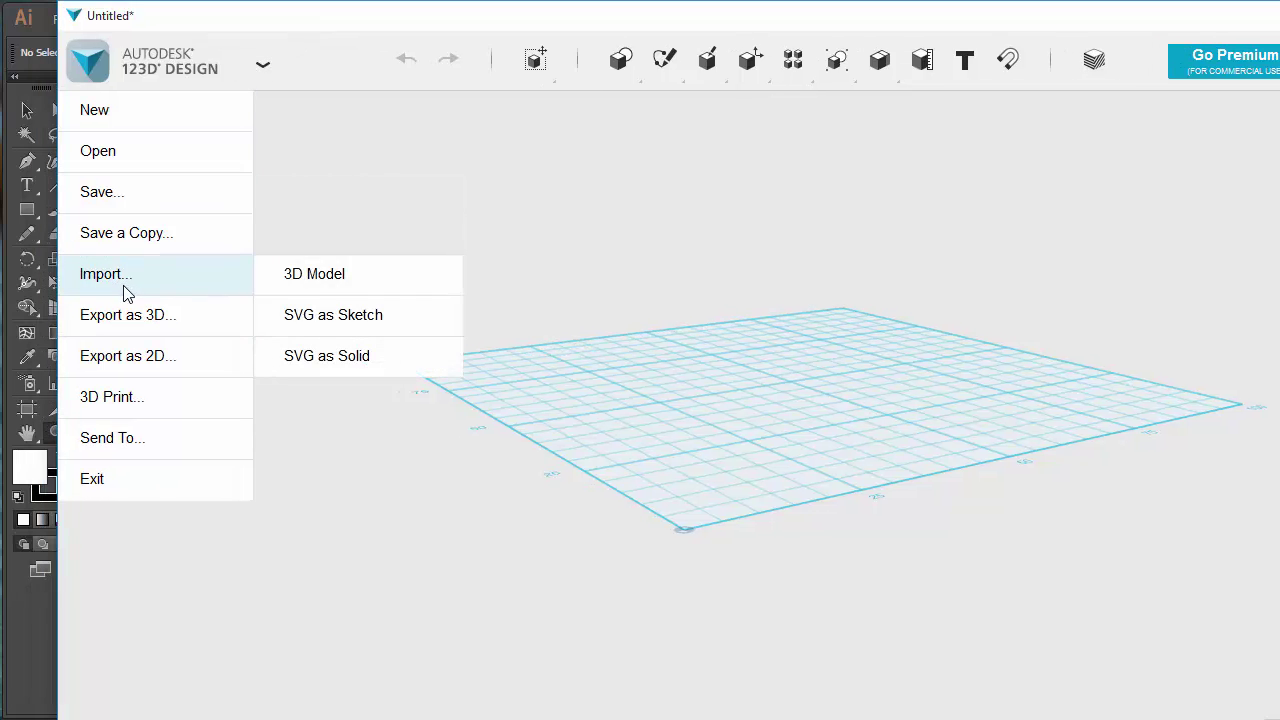
pyautogui.click(343, 316)
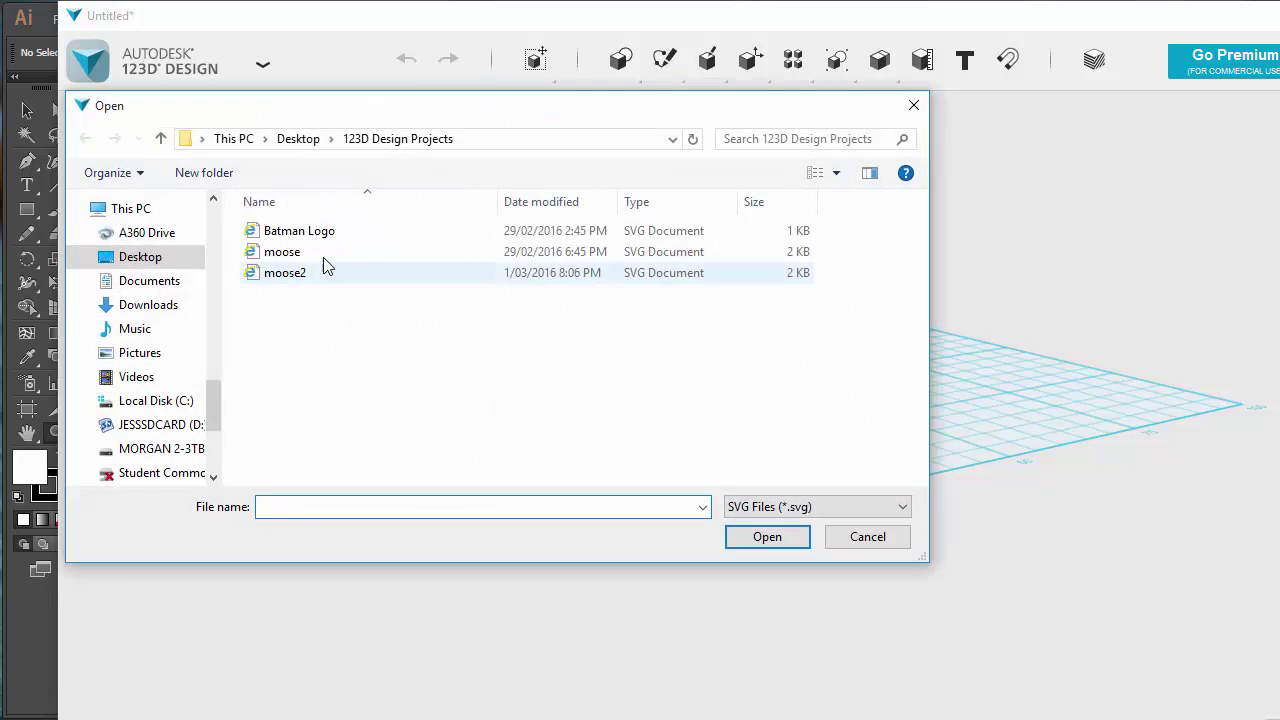
pyautogui.click(289, 273)
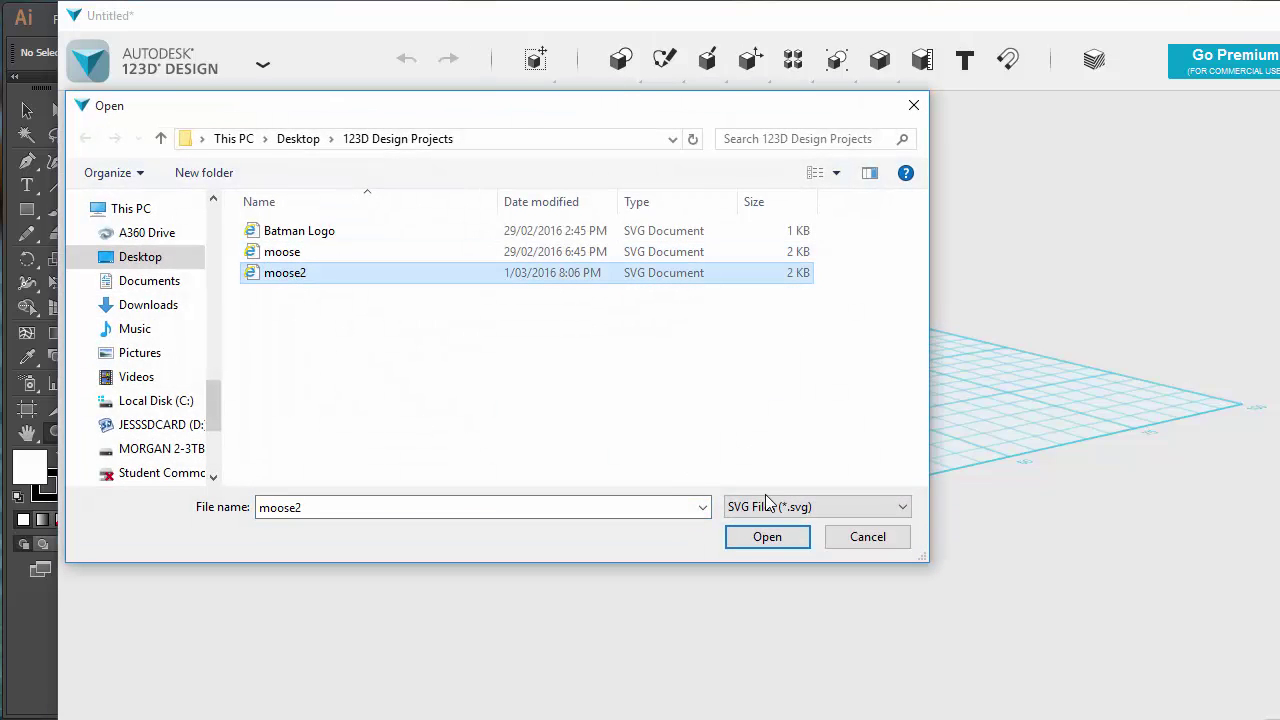
pyautogui.click(767, 536)
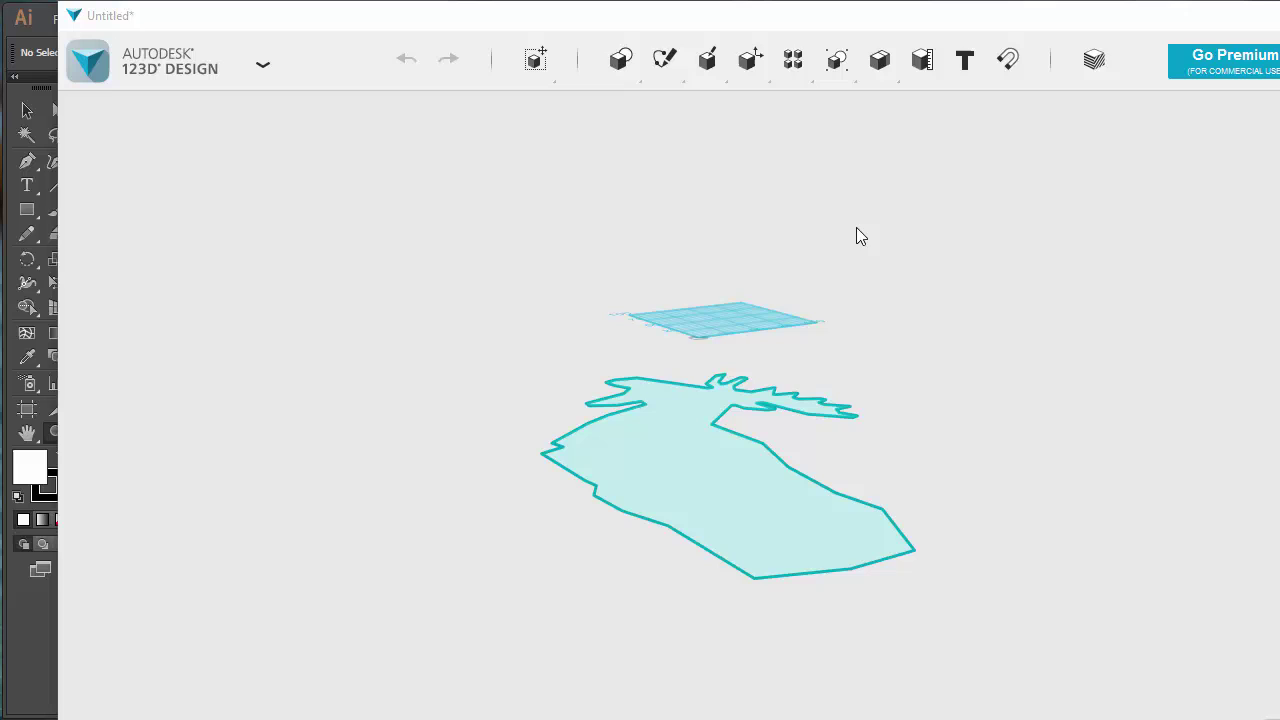
# - Switch to the TOP view and frame both the moose sketch and the 100 x 100 grid
pyautogui.moveTo(817, 20); pyautogui.dragTo(603, 57)
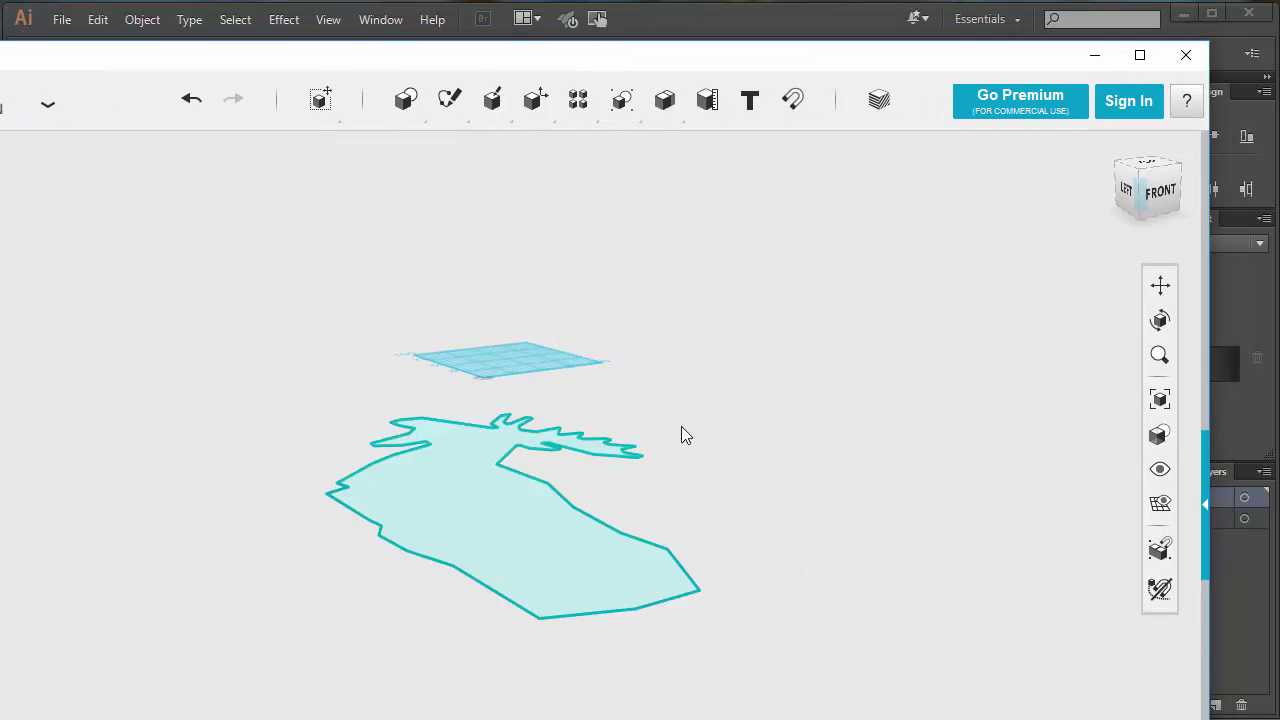
pyautogui.click(1146, 168)
pyautogui.moveTo(871, 309); pyautogui.dragTo(844, 695, button='middle')
pyautogui.moveTo(831, 651)
pyautogui.mouseDown(button='middle')
pyautogui.moveTo(849, 443)
pyautogui.moveTo(931, 366)
pyautogui.mouseUp(button='middle')
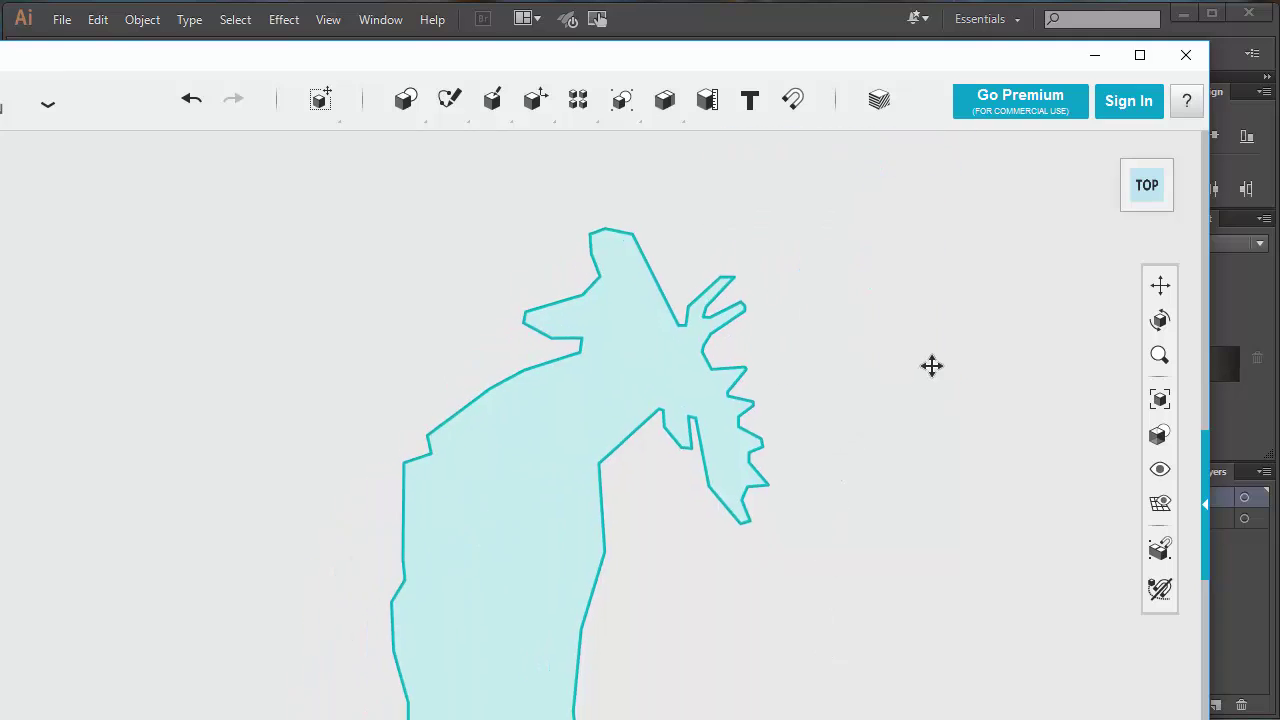
pyautogui.scroll(-5, 847, 465)
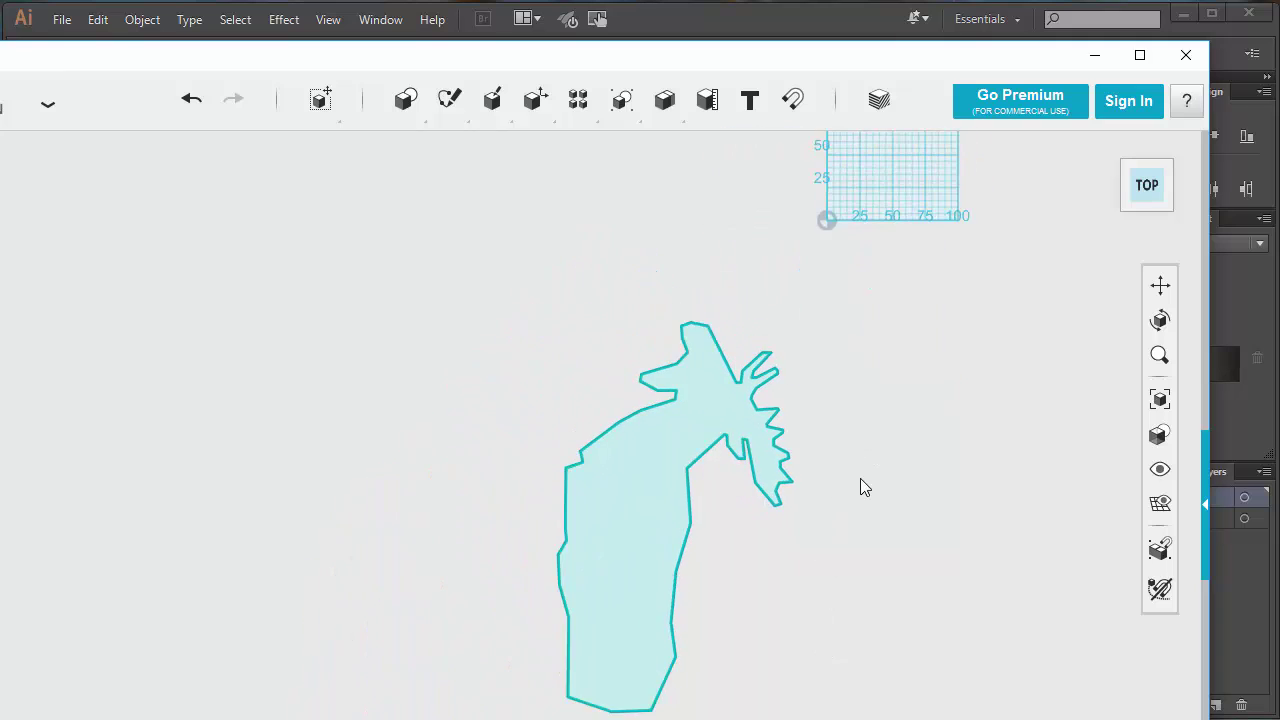
pyautogui.moveTo(903, 451); pyautogui.dragTo(828, 482, button='middle')
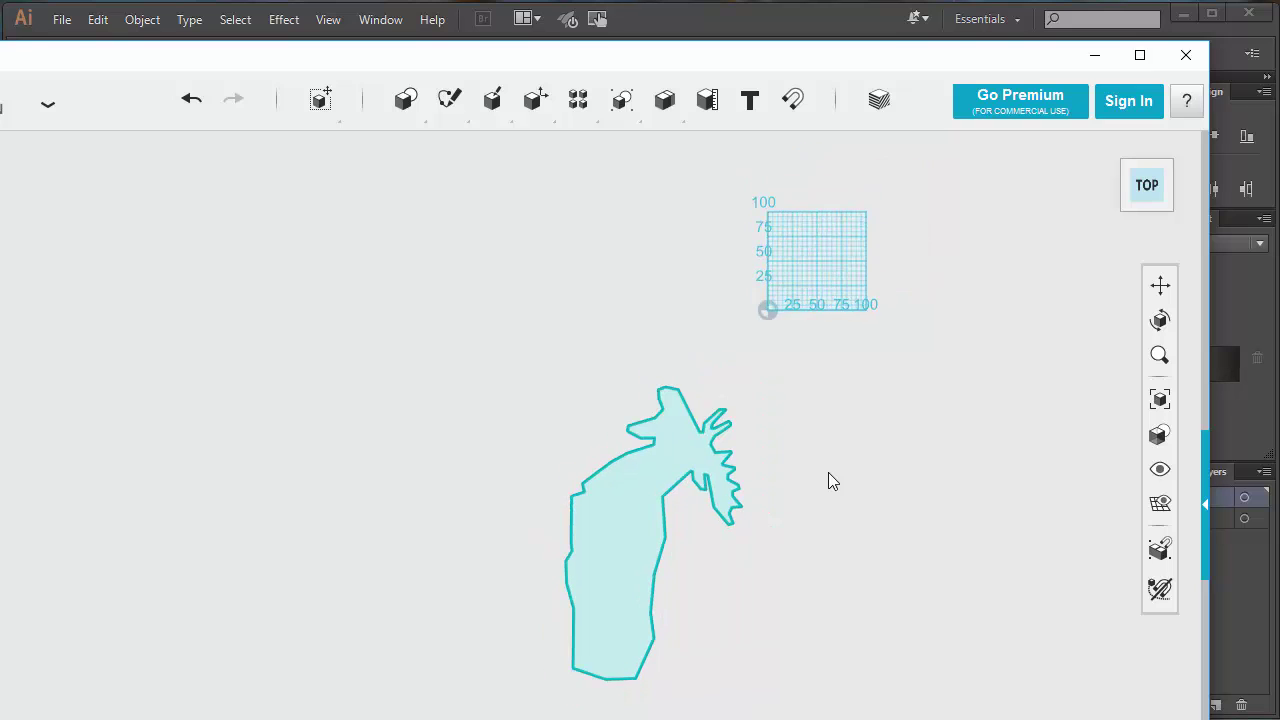
# - Rotate the moose sketch about 89 degrees so it stands upright with its antlers on top
pyautogui.click(622, 490)
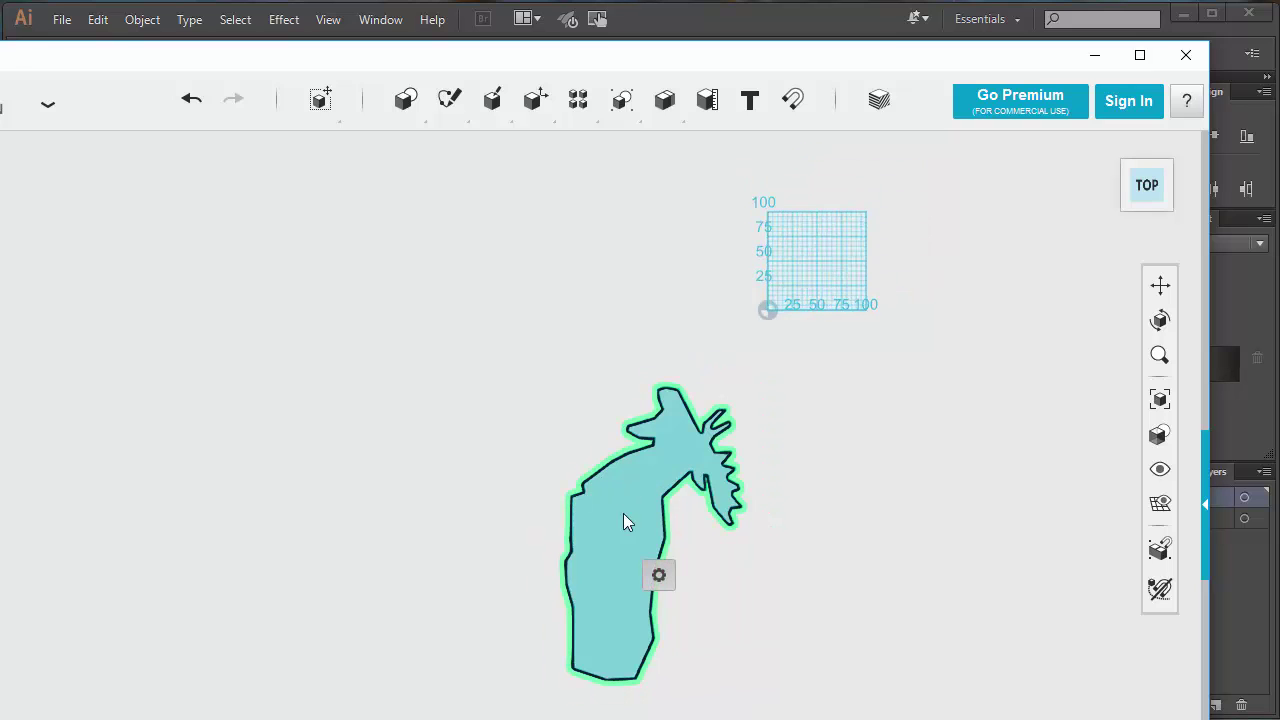
pyautogui.moveTo(662, 576)
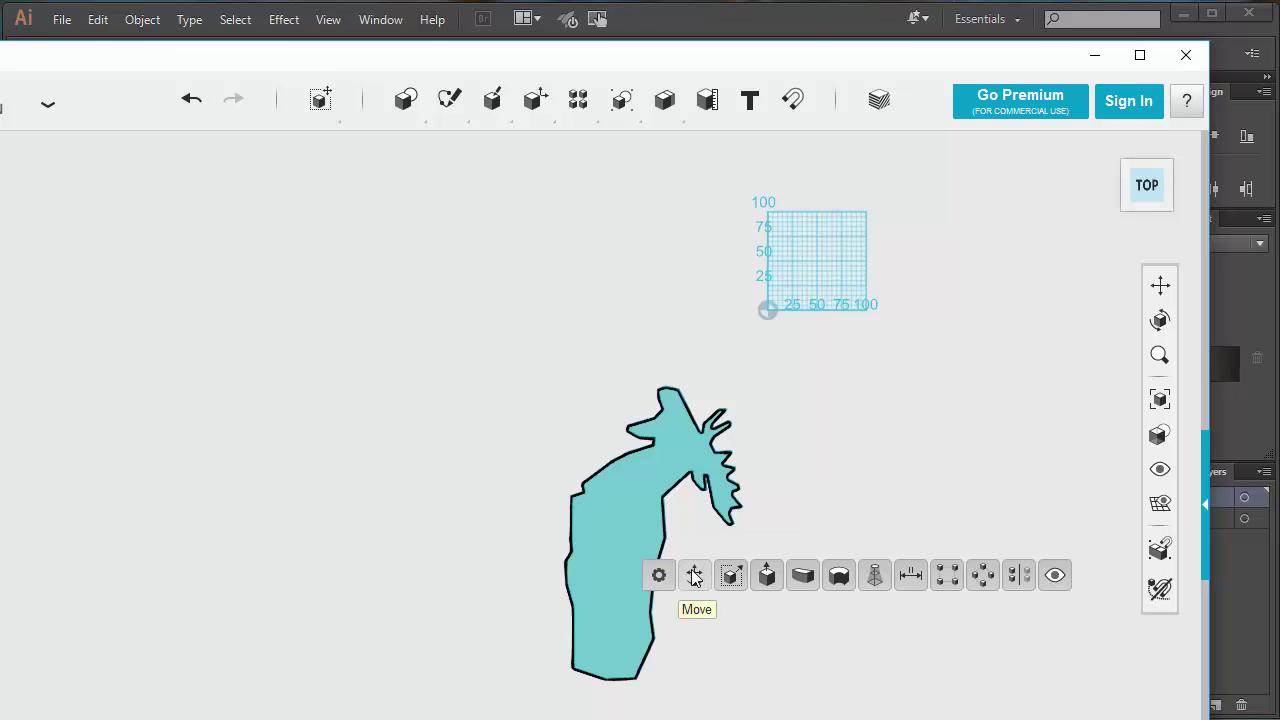
pyautogui.click(694, 577)
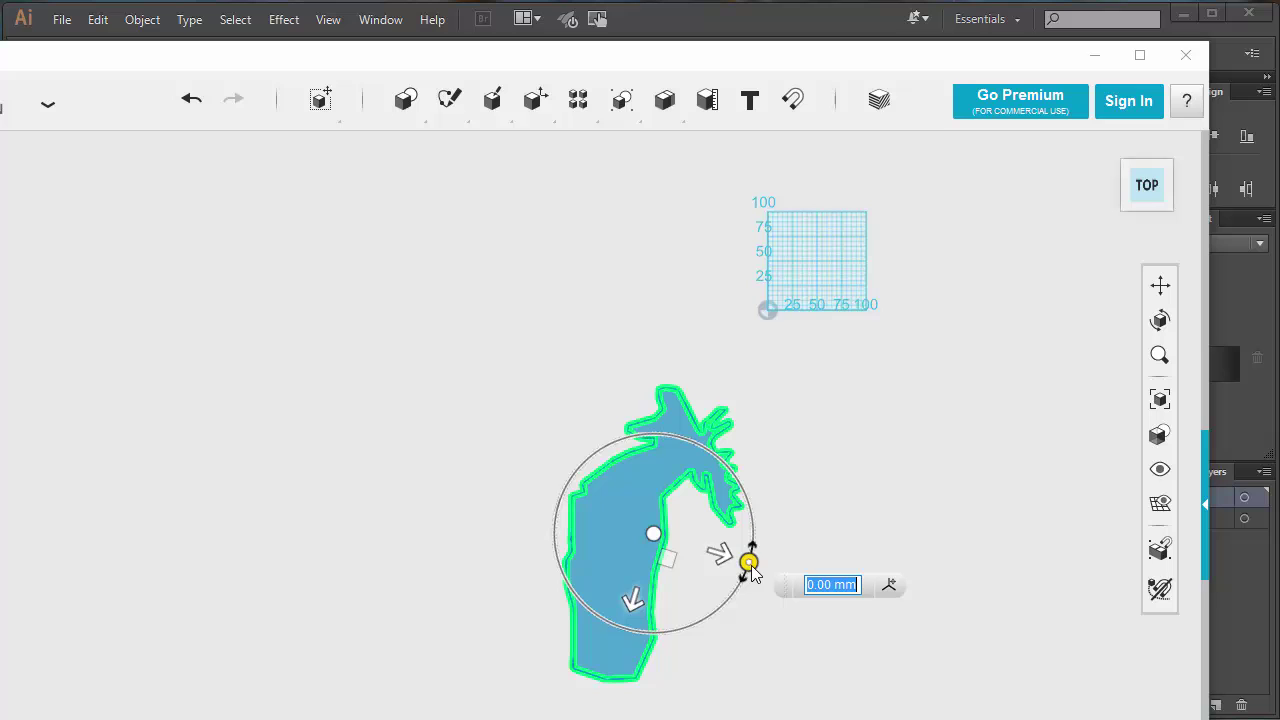
pyautogui.moveTo(749, 563); pyautogui.dragTo(680, 455)
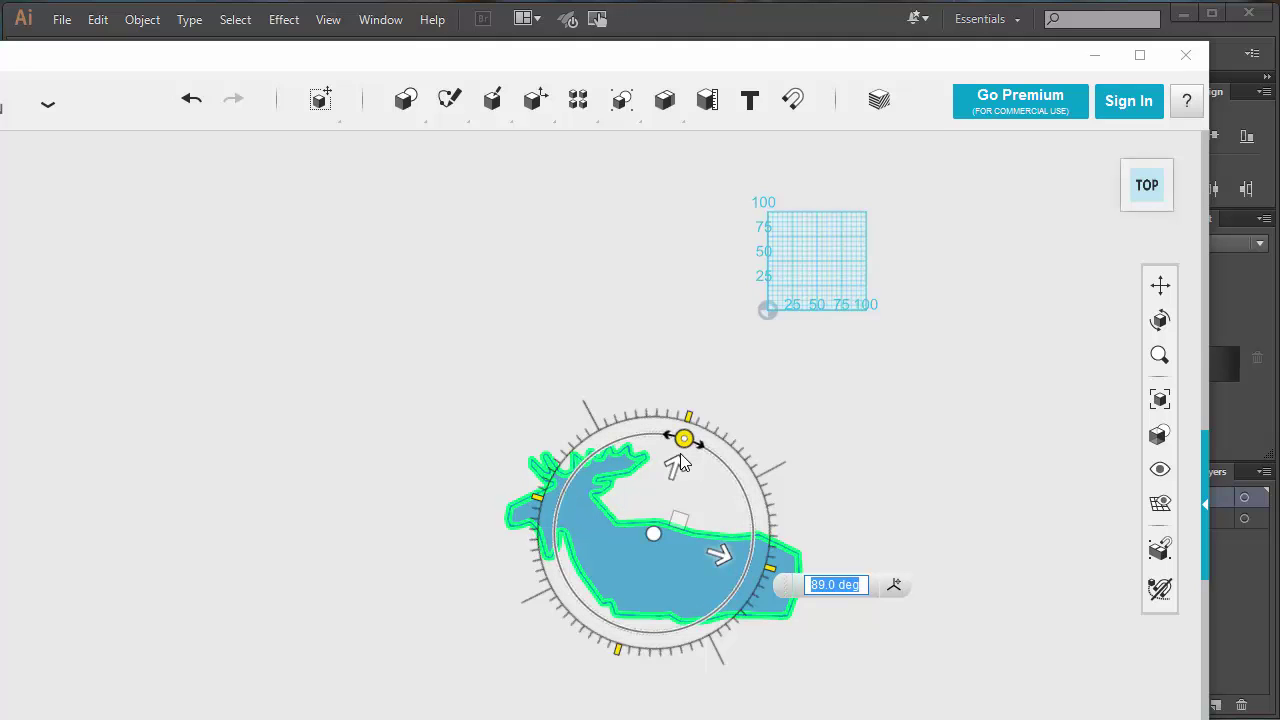
pyautogui.click(674, 570)
# - Scale the moose sketch down to roughly grid size, then box-select the whole moose
pyautogui.moveTo(711, 650)
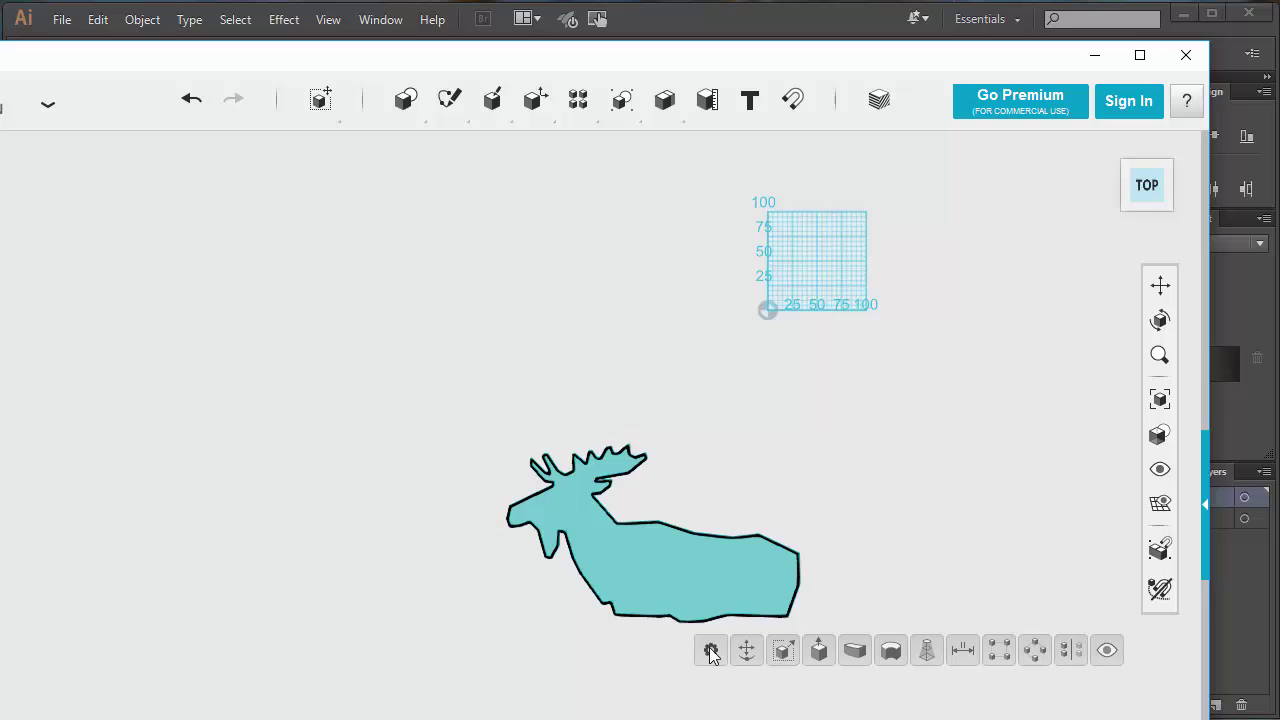
pyautogui.click(785, 651)
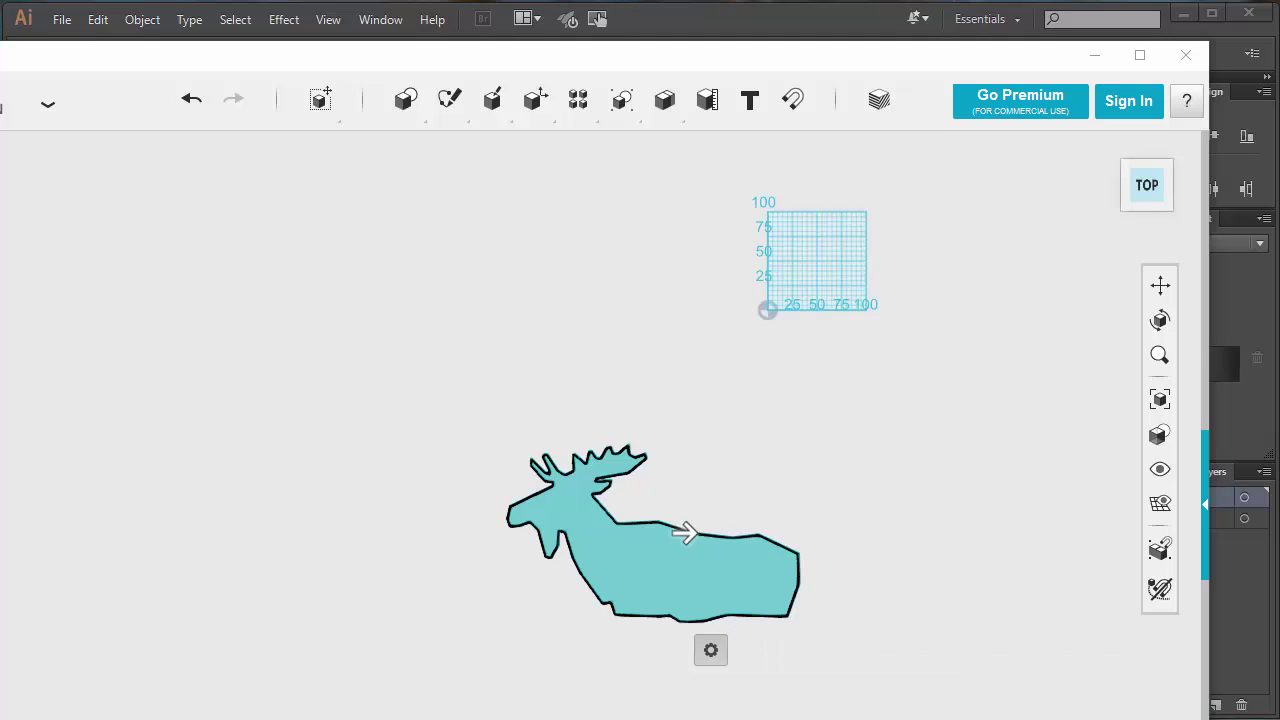
pyautogui.moveTo(714, 644)
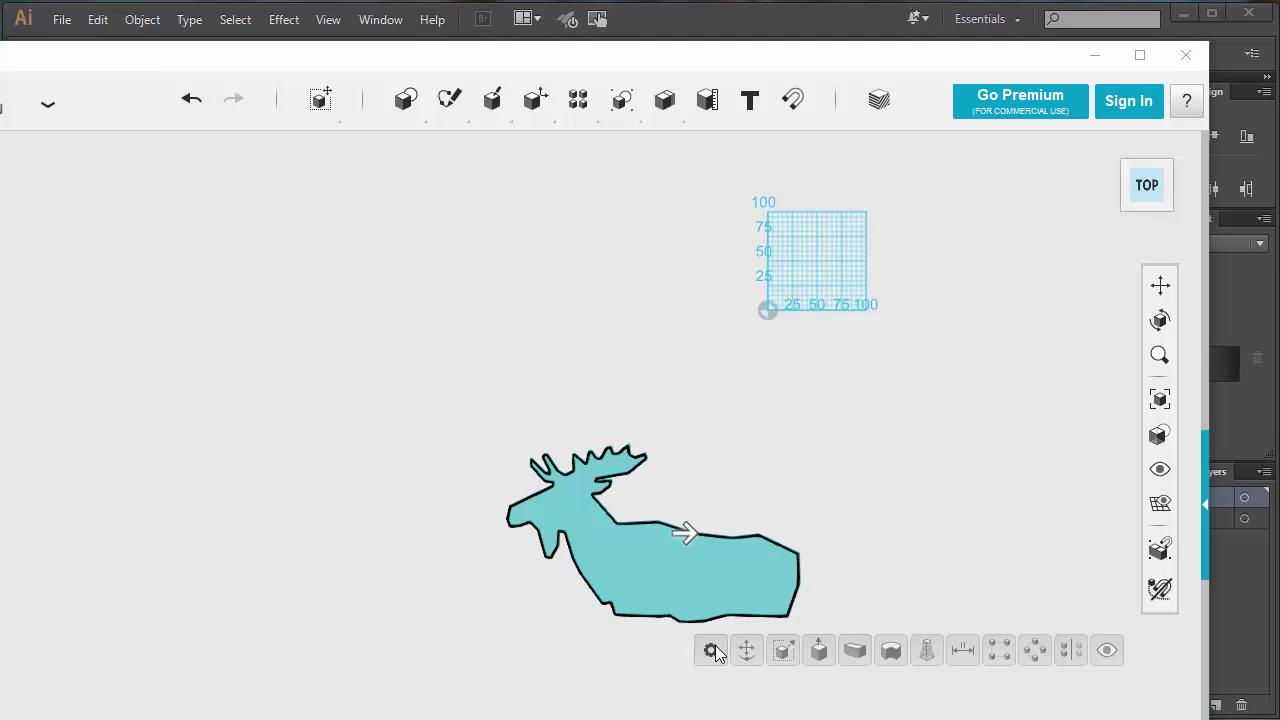
pyautogui.click(690, 535)
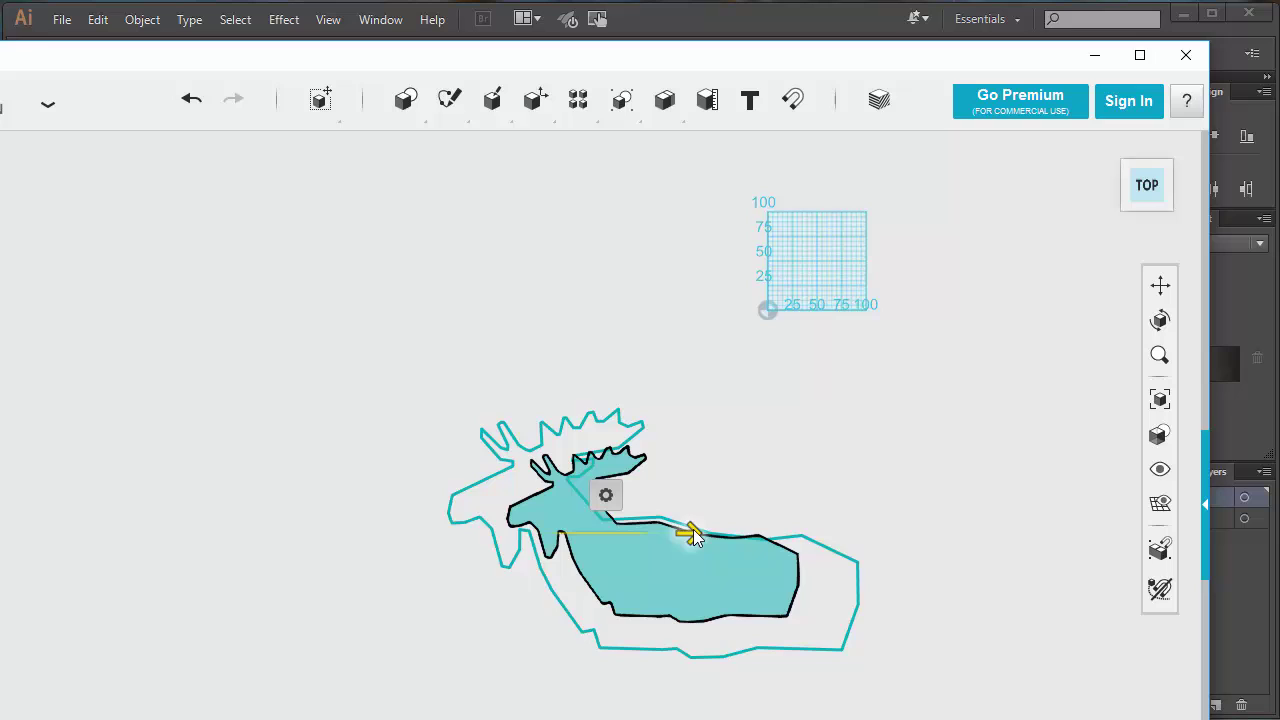
pyautogui.moveTo(693, 535); pyautogui.dragTo(683, 536)
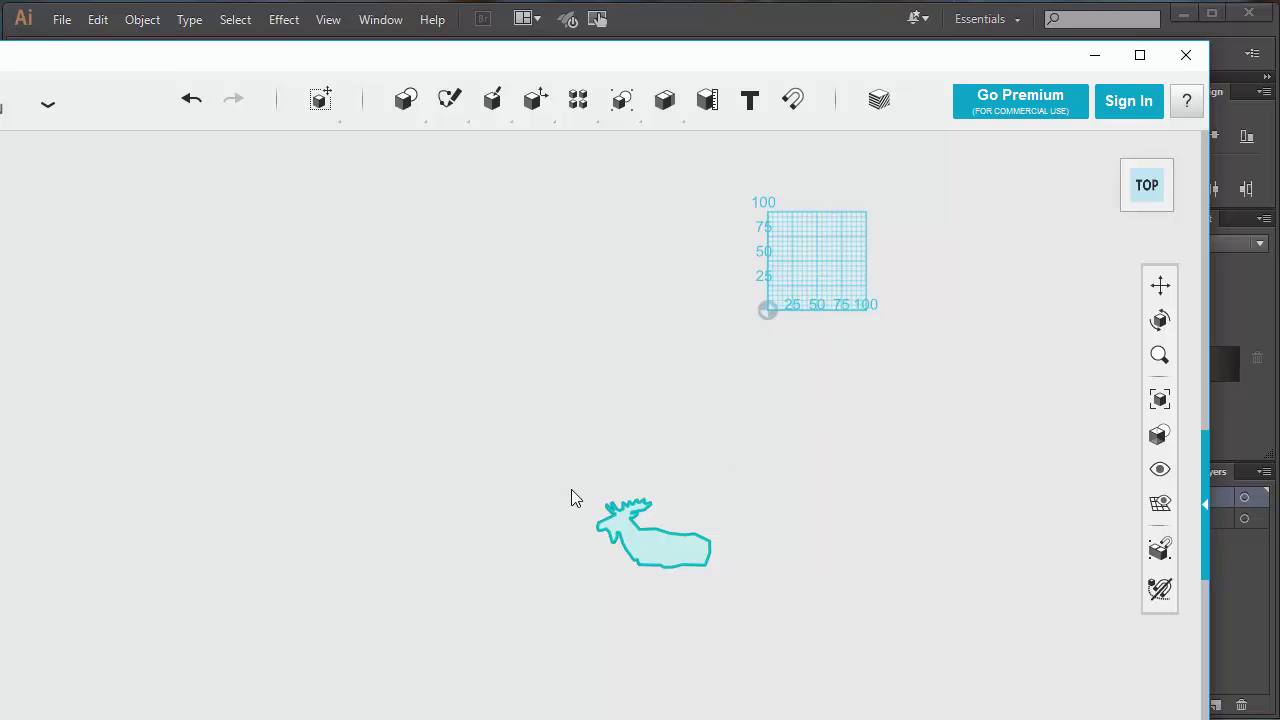
pyautogui.moveTo(566, 440); pyautogui.dragTo(777, 597)
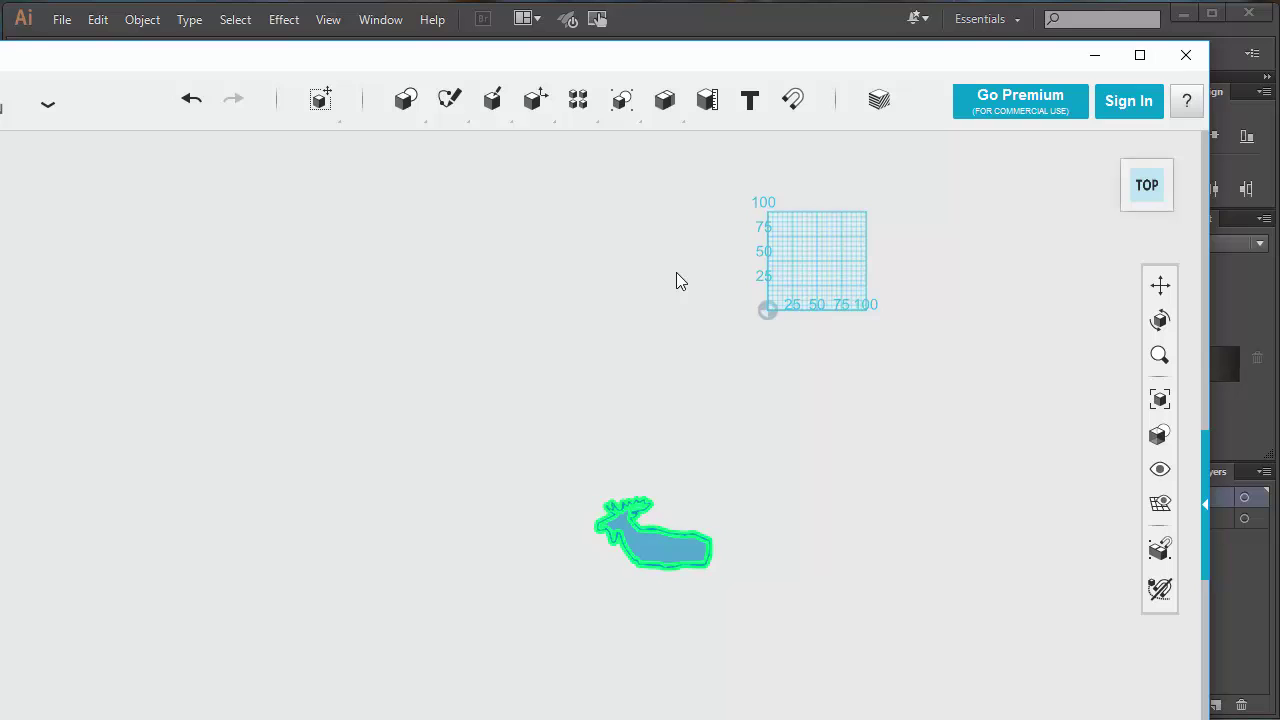
# - Move the shrunken moose right and about 280 mm up onto the 100 x 100 grid
pyautogui.moveTo(568, 112)
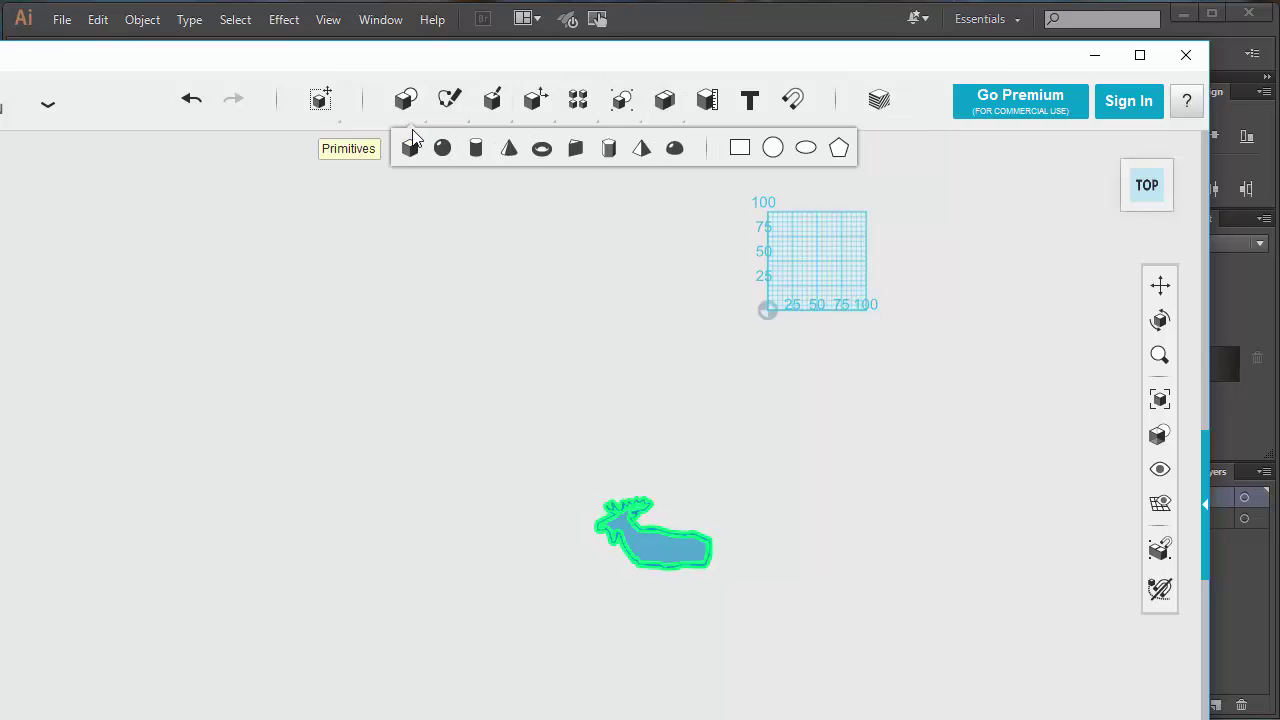
pyautogui.moveTo(320, 103)
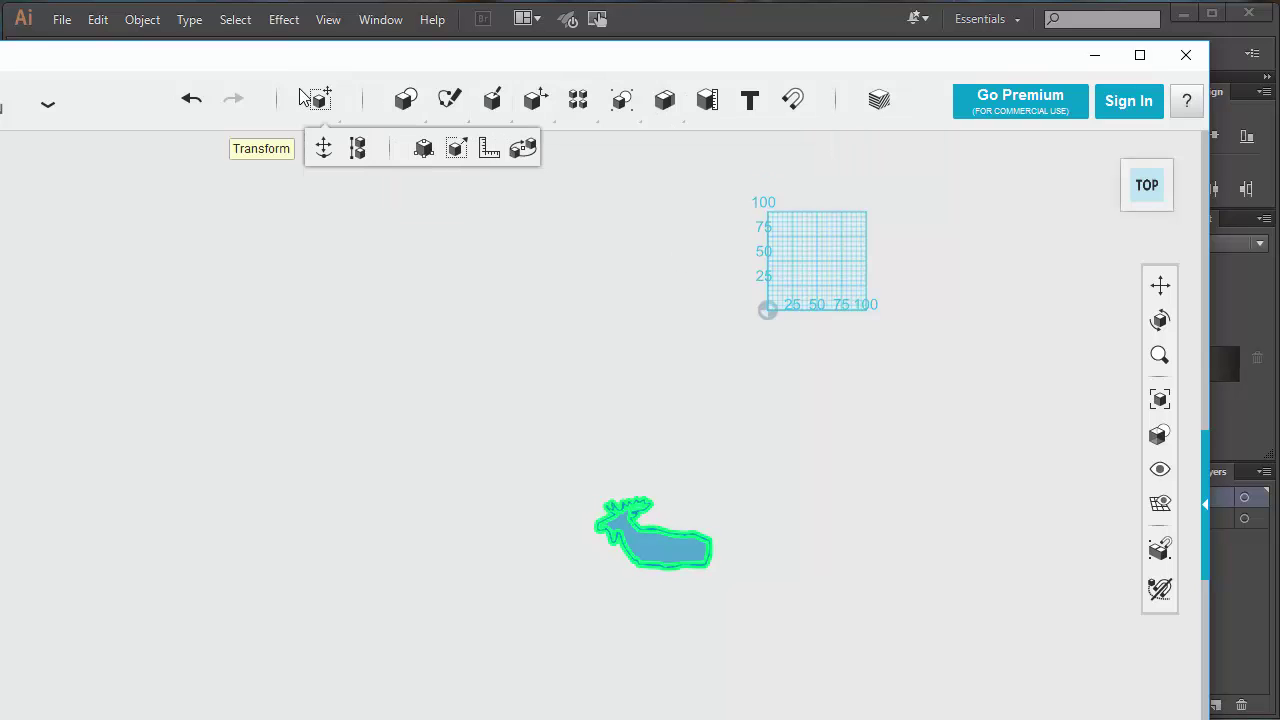
pyautogui.click(323, 148)
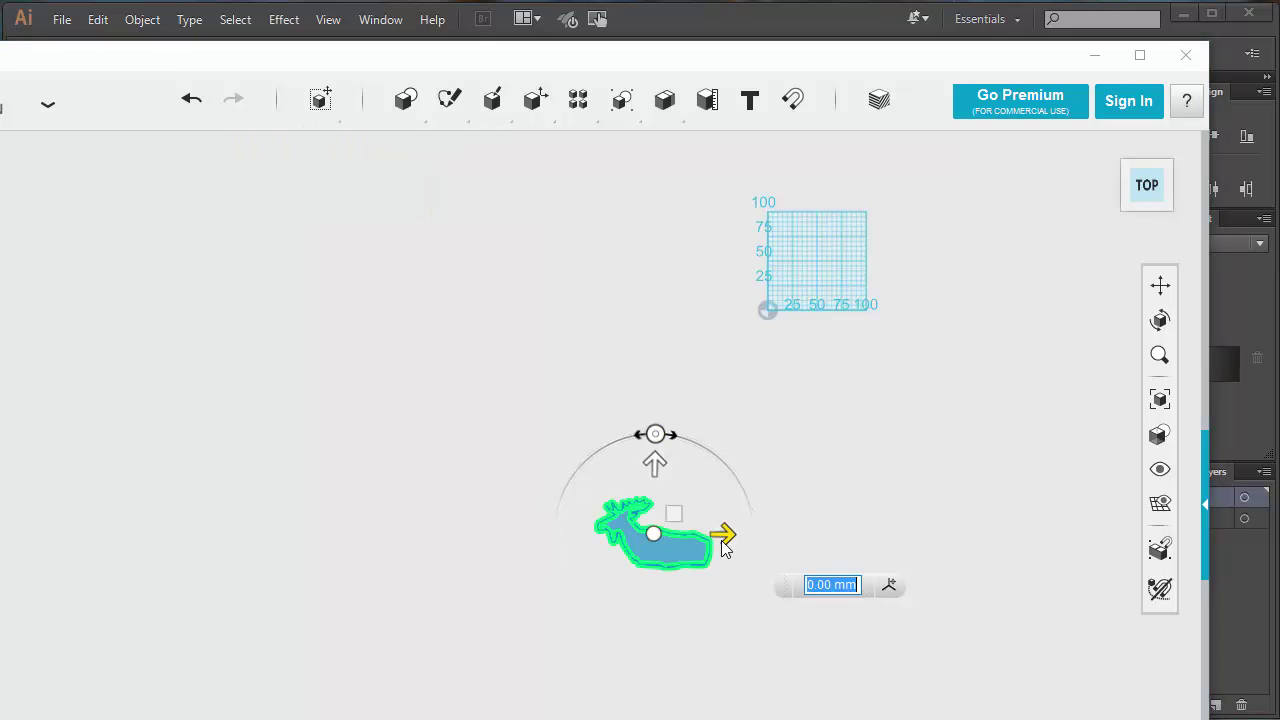
pyautogui.moveTo(723, 535); pyautogui.dragTo(883, 537)
pyautogui.moveTo(813, 469); pyautogui.dragTo(817, 180)
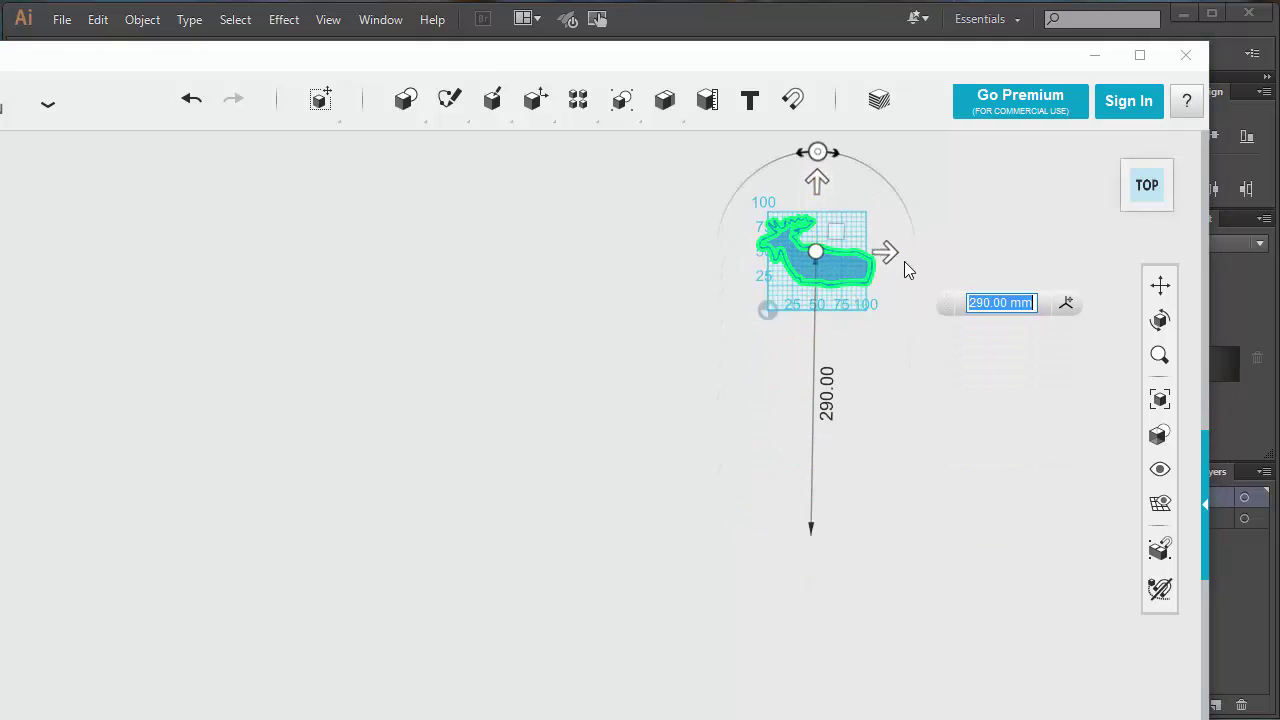
pyautogui.click(913, 387)
pyautogui.scroll(5, 800, 254)
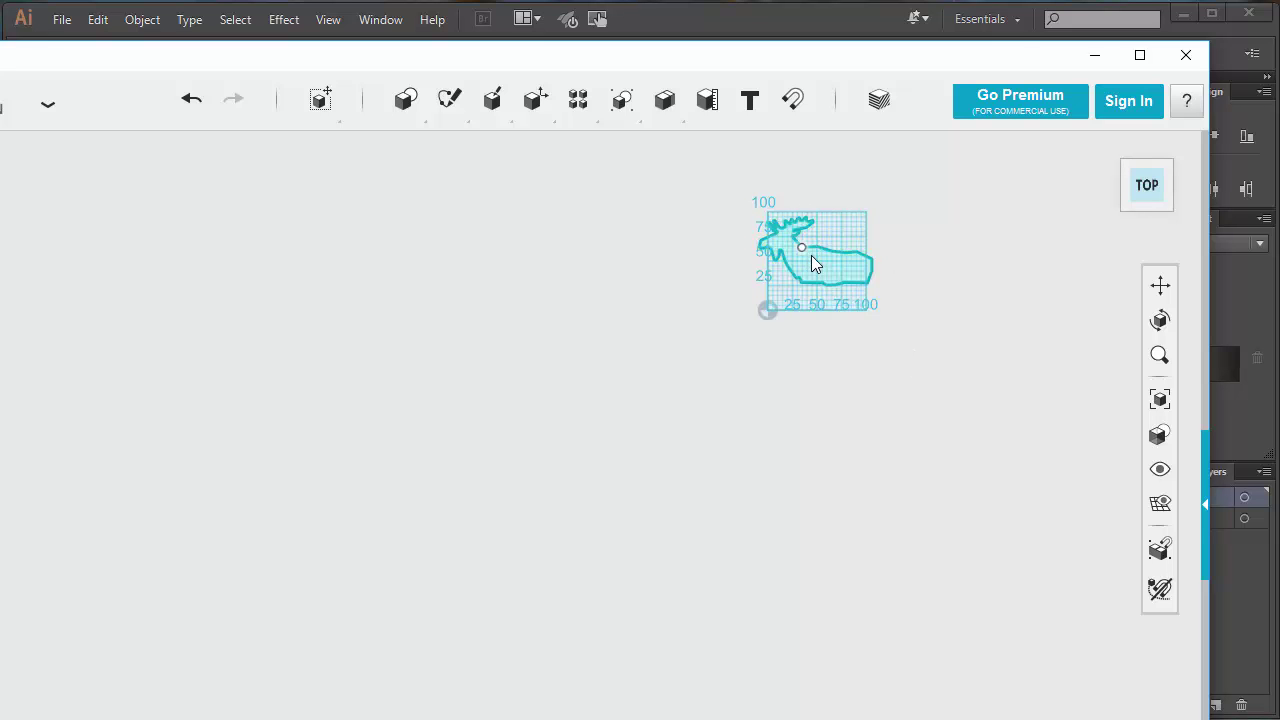
pyautogui.scroll(5, 829, 241)
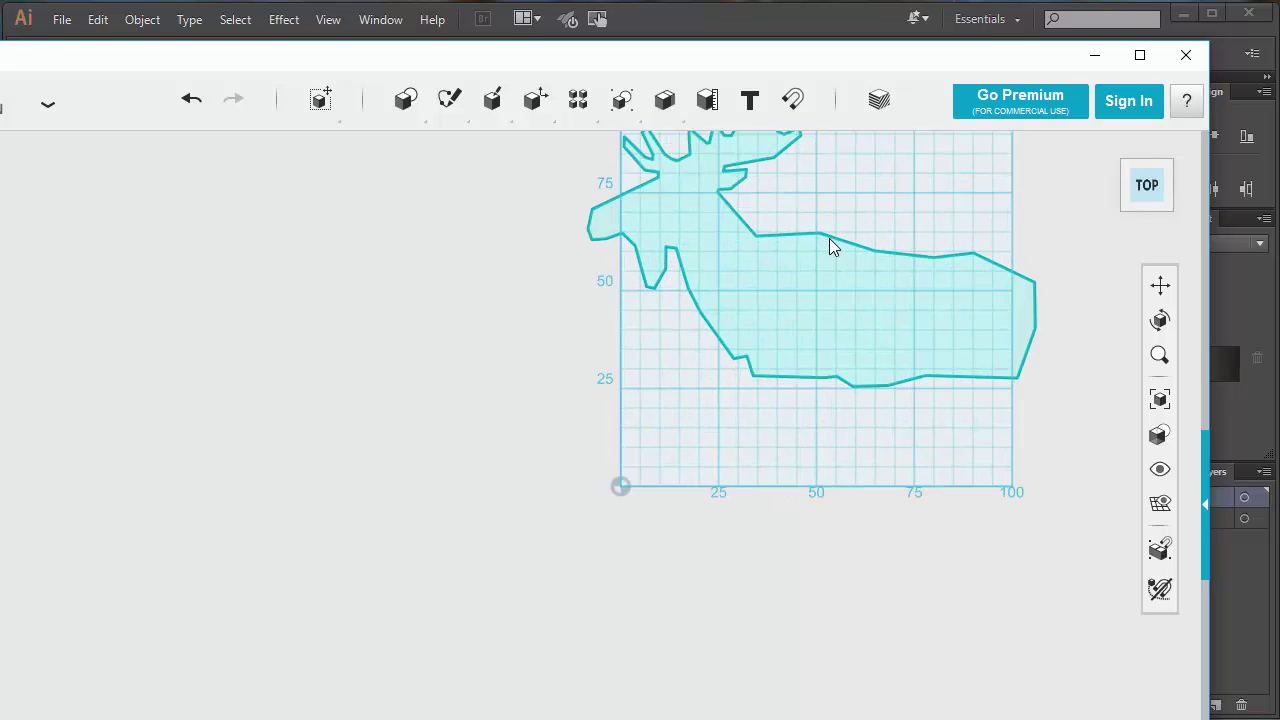
pyautogui.click(845, 436)
pyautogui.scroll(-1, 845, 436)
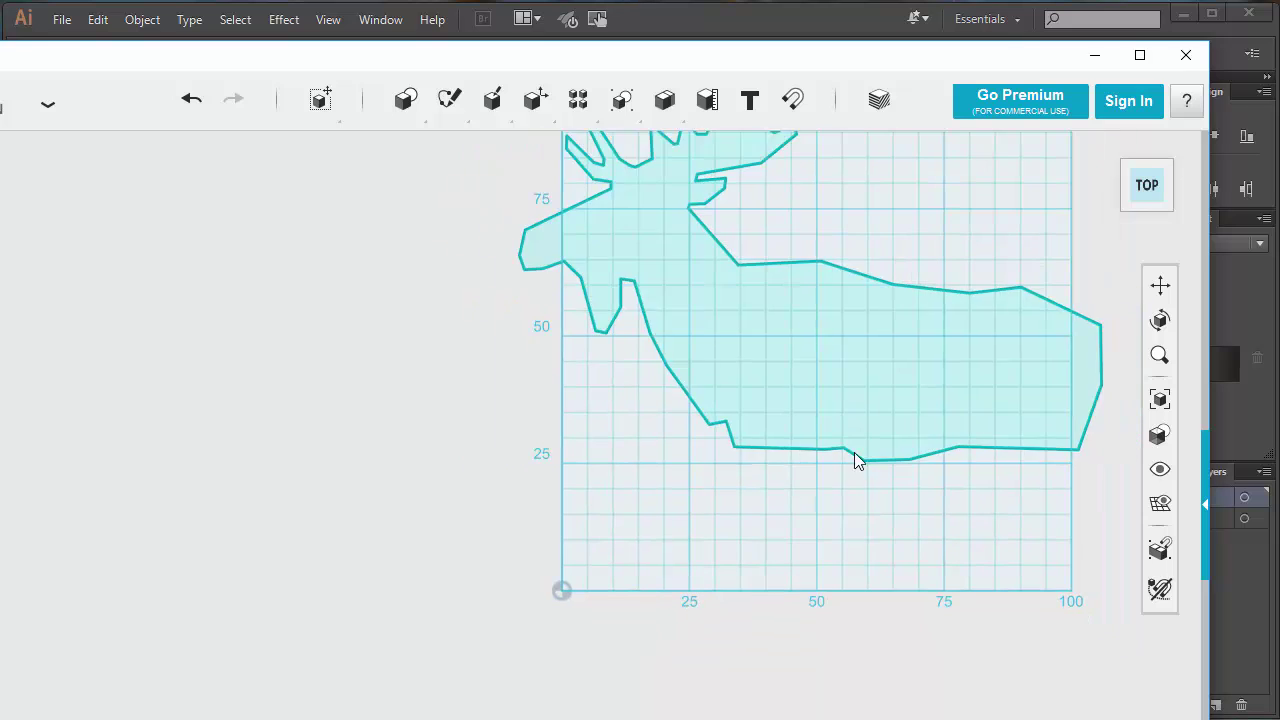
pyautogui.moveTo(883, 509)
pyautogui.mouseDown(button='middle')
pyautogui.moveTo(757, 589)
pyautogui.moveTo(753, 608)
pyautogui.mouseUp(button='middle')
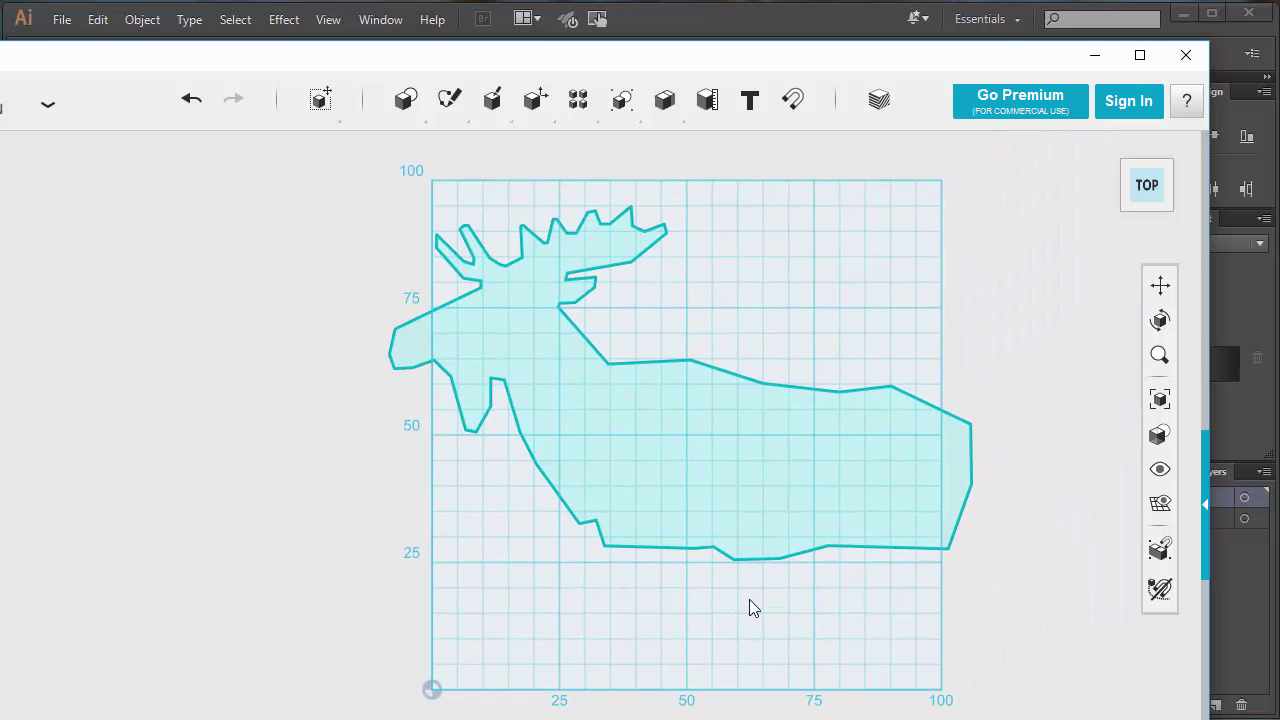
# - Scale the moose down slightly so it sits entirely inside the 100 mm grid square
pyautogui.click(698, 443)
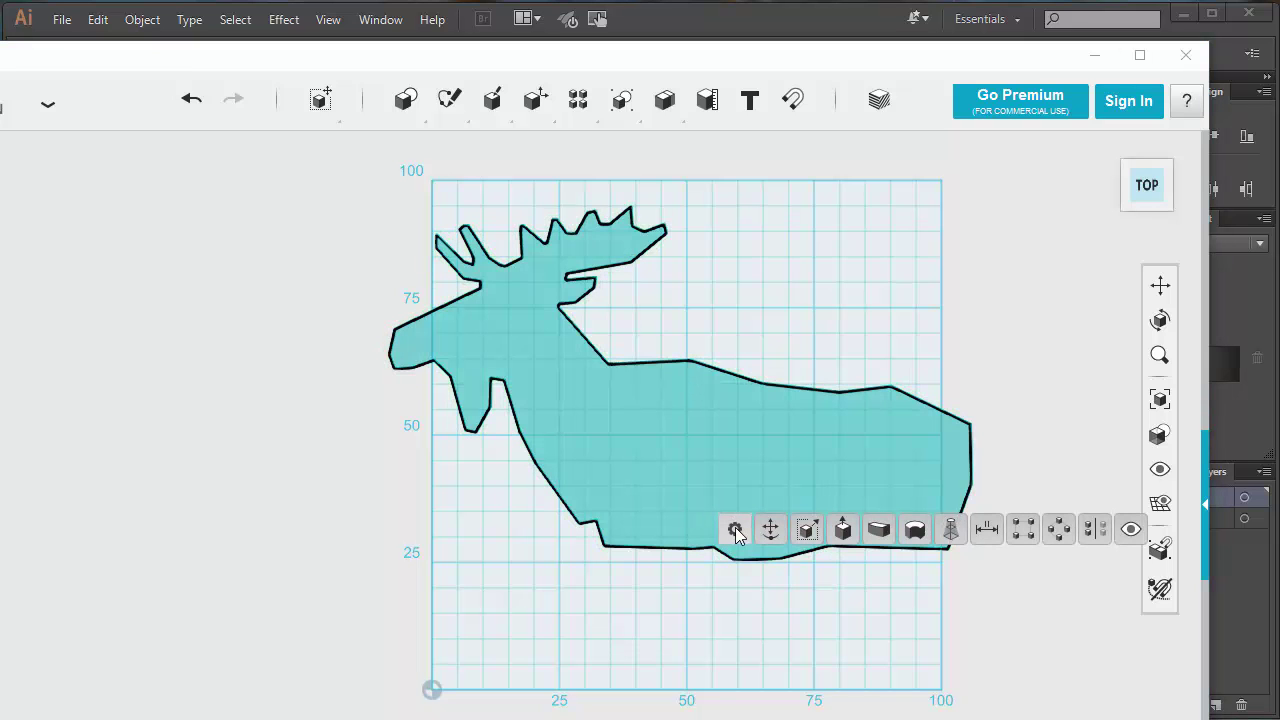
pyautogui.click(810, 531)
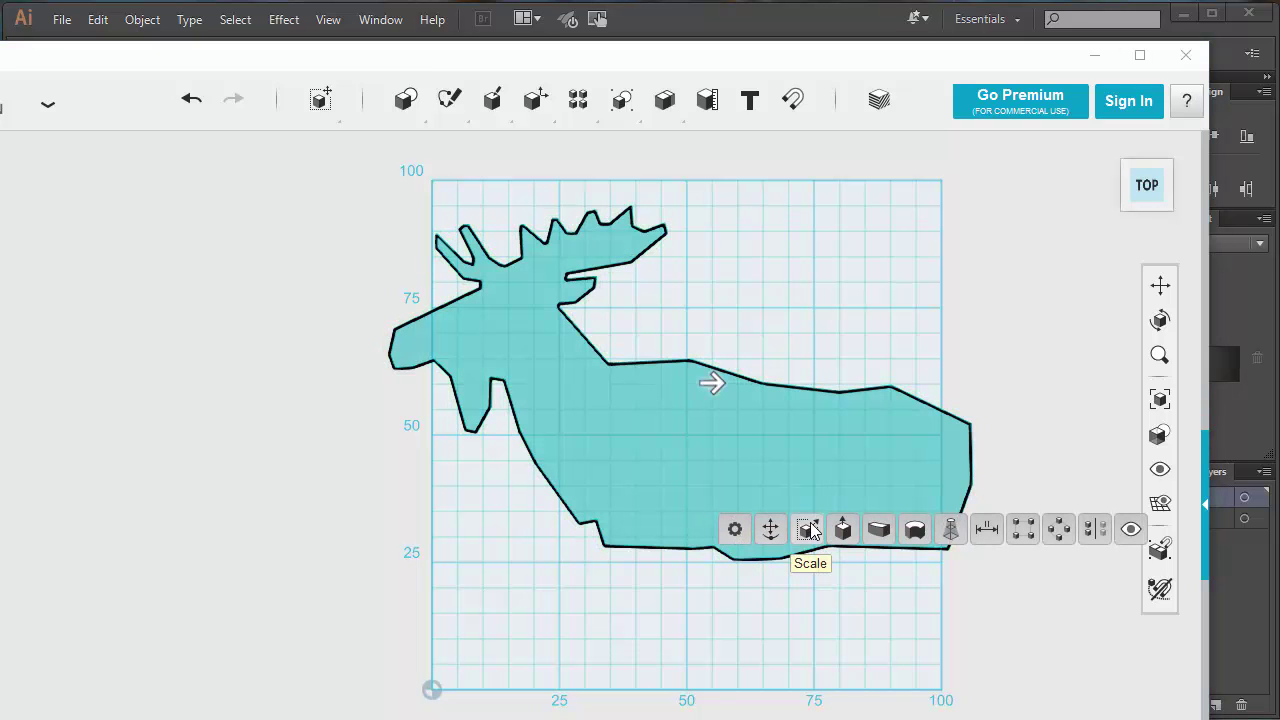
pyautogui.click(714, 384)
pyautogui.moveTo(720, 383); pyautogui.dragTo(704, 383)
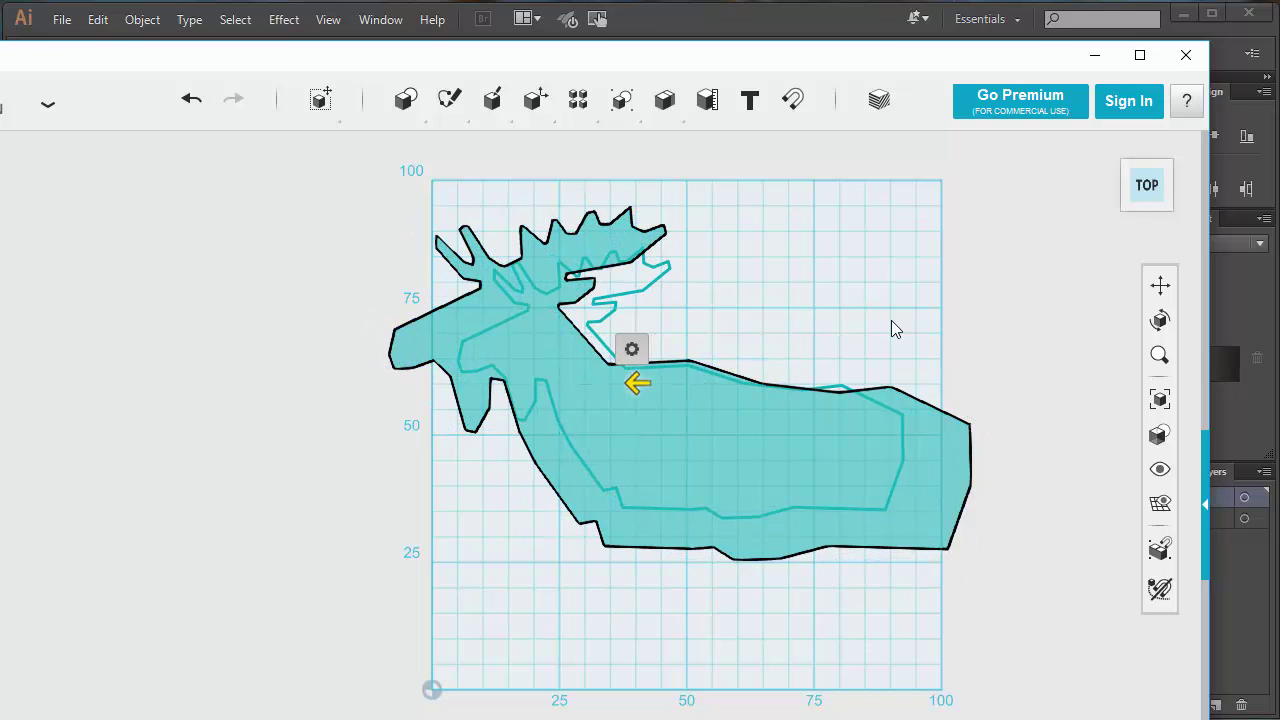
pyautogui.click(1013, 291)
# - Start a move on the moose, cancel it without moving, and reselect the moose
pyautogui.click(704, 432)
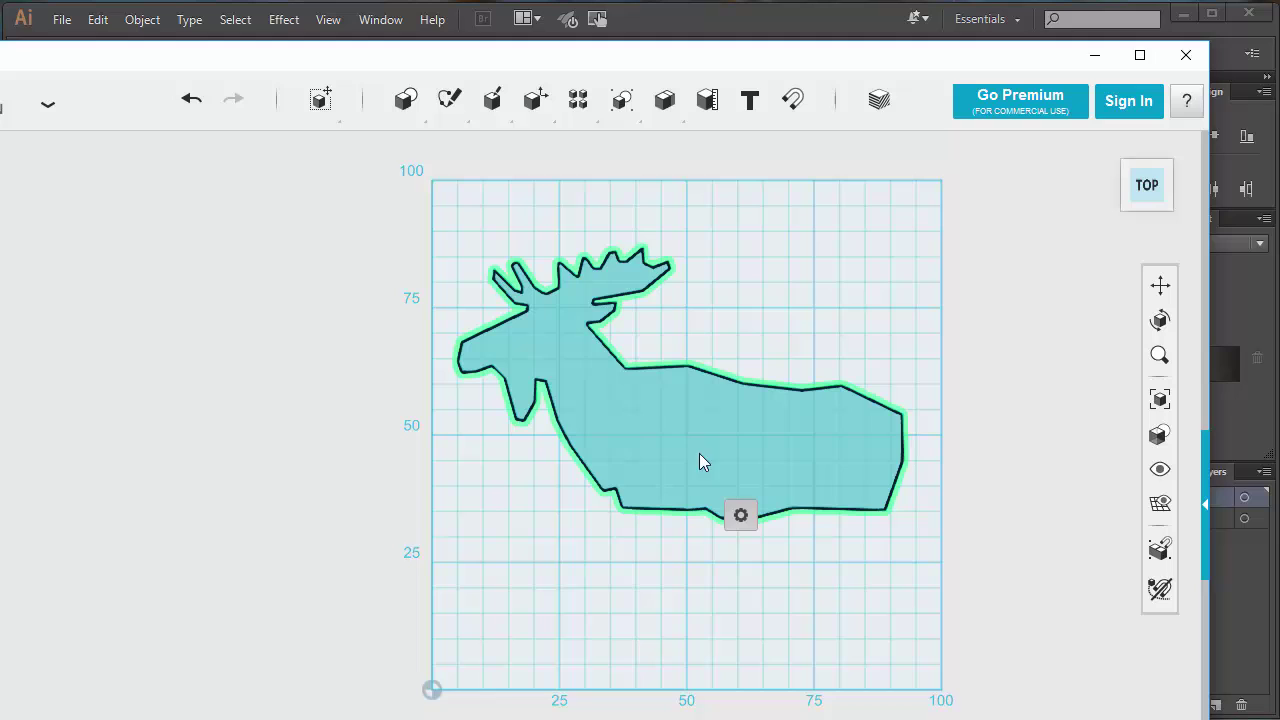
pyautogui.click(776, 515)
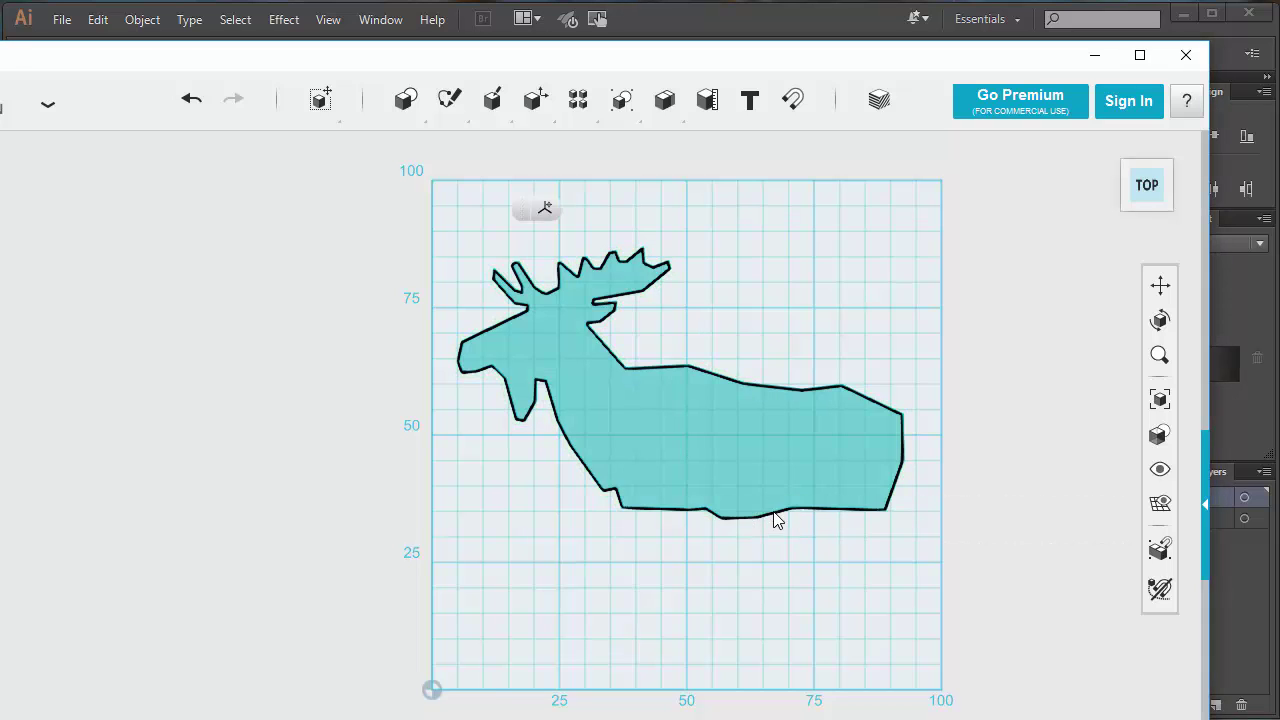
pyautogui.click(682, 424)
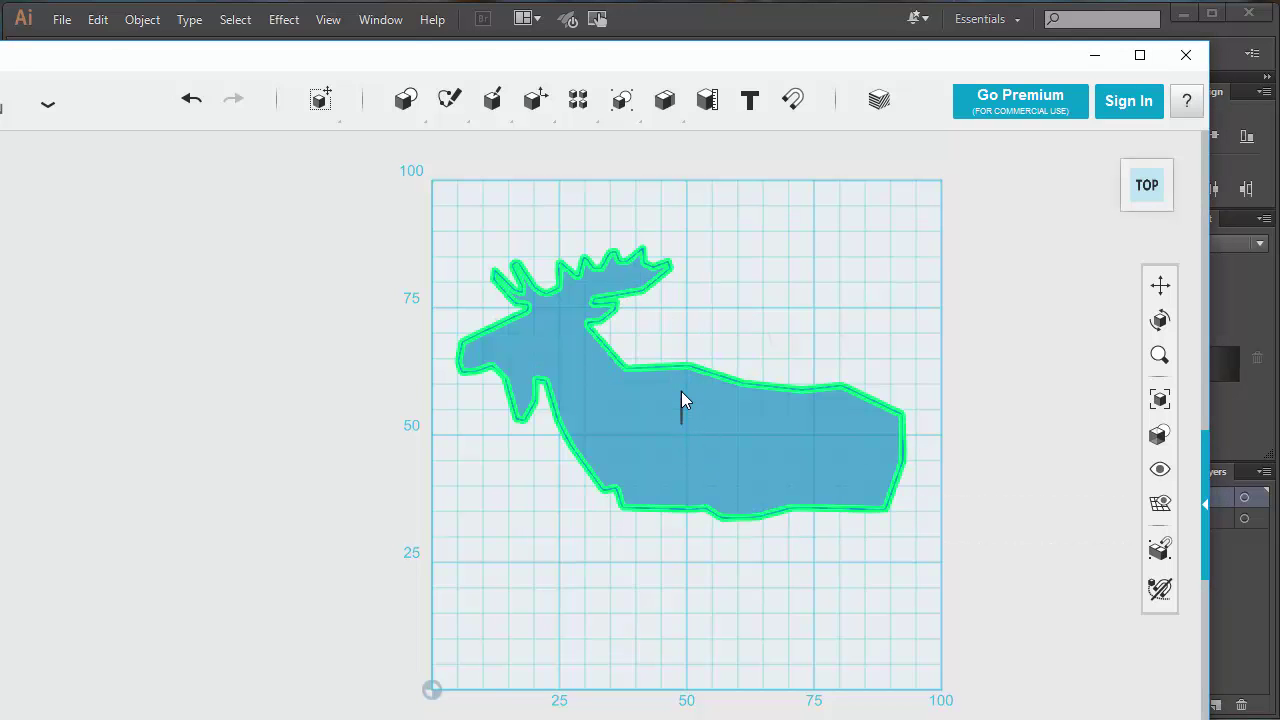
pyautogui.click(685, 434)
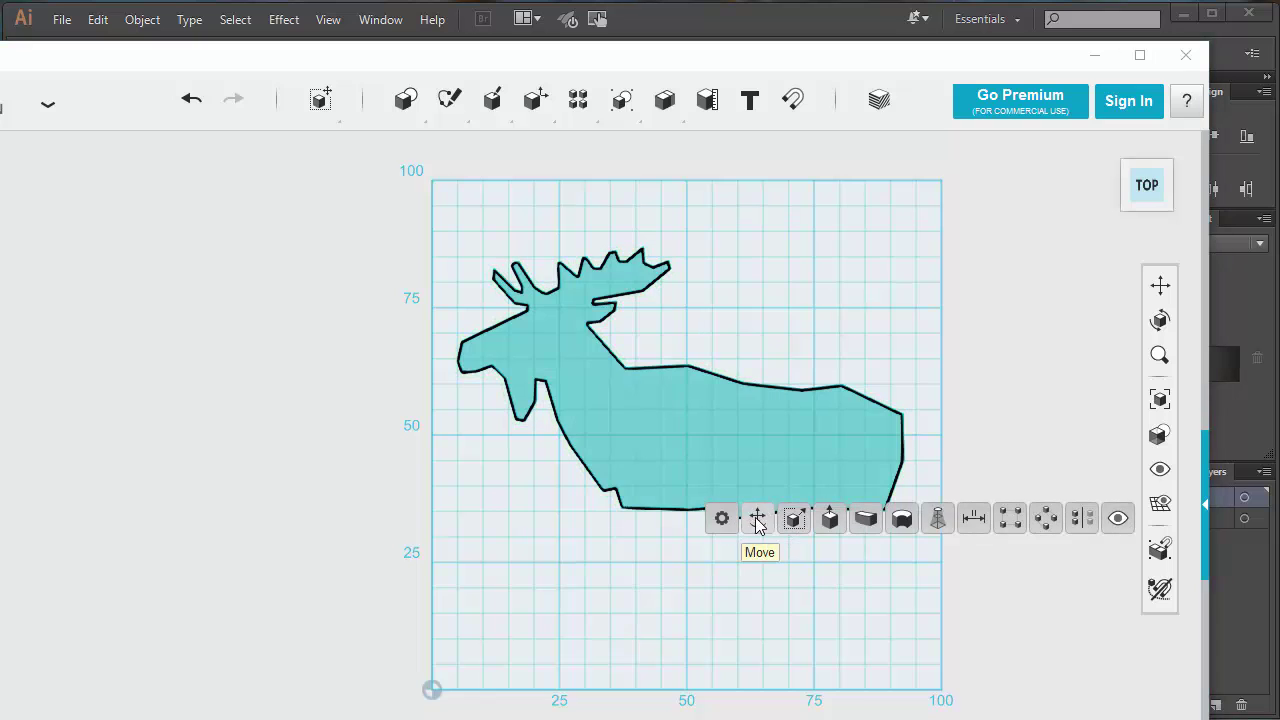
# - Move the moose about 10 mm up into the grid's upper half and deselect it
pyautogui.click(757, 519)
pyautogui.moveTo(682, 390); pyautogui.dragTo(680, 334)
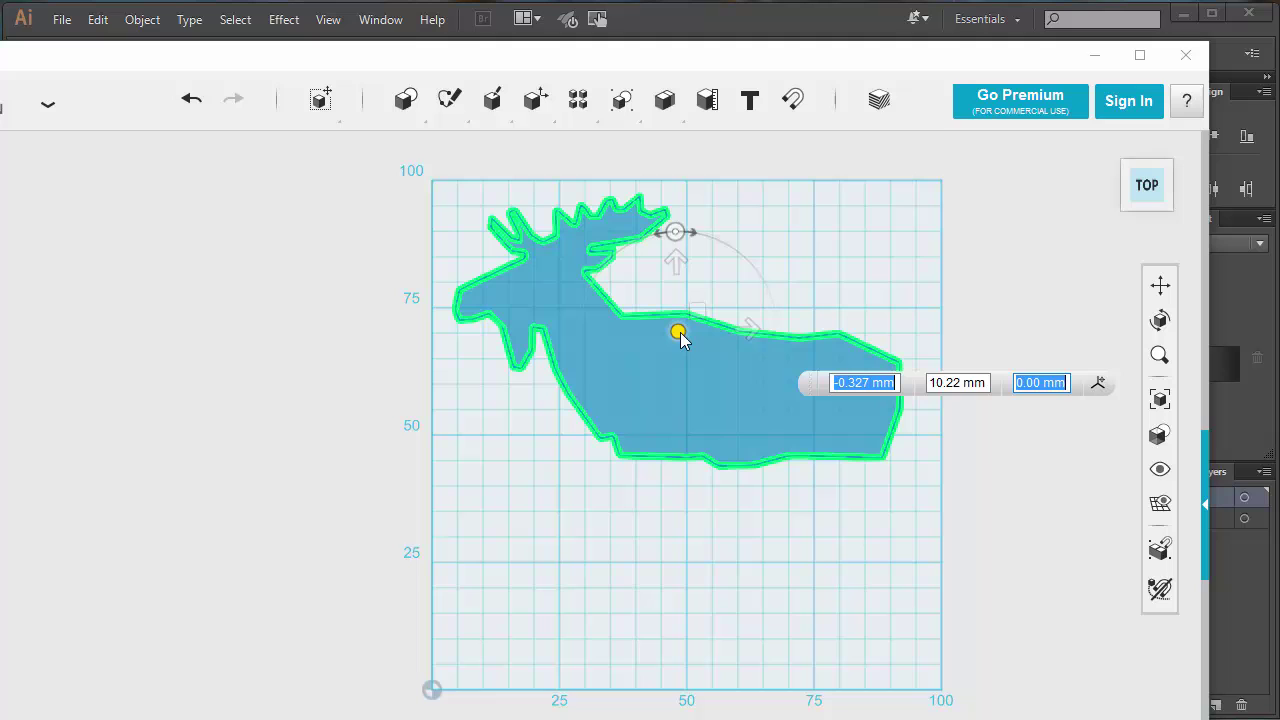
pyautogui.click(1044, 276)
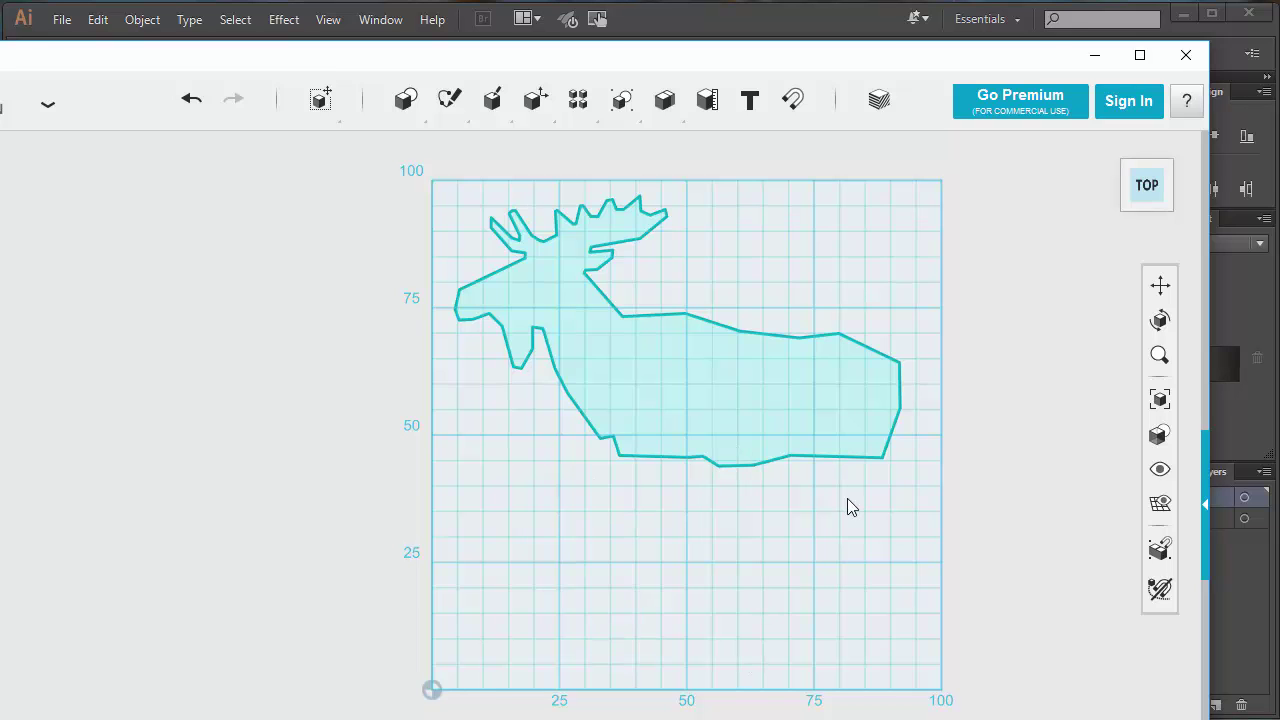
# - Draw a polyline slot on the moose sketch with 10 mm sides and a 3 mm segment, ending below the bottom edge
pyautogui.scroll(3, 836, 460)
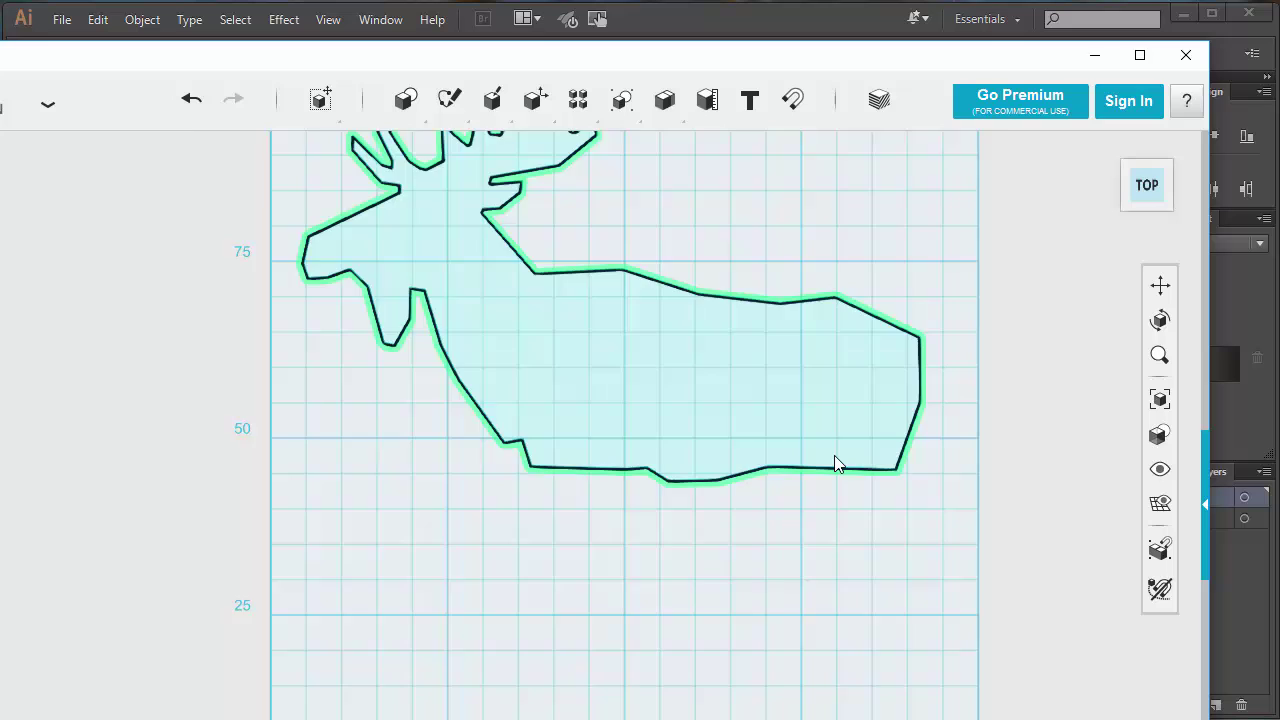
pyautogui.scroll(2, 834, 455)
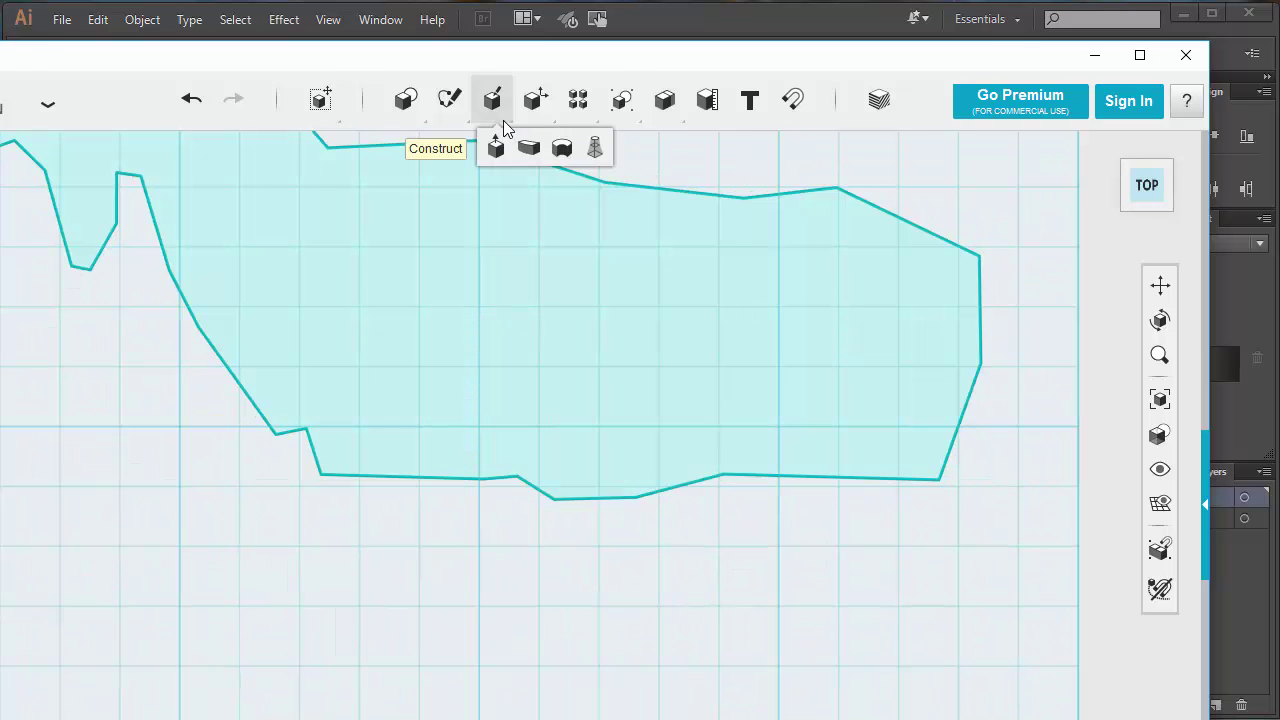
pyautogui.moveTo(450, 114)
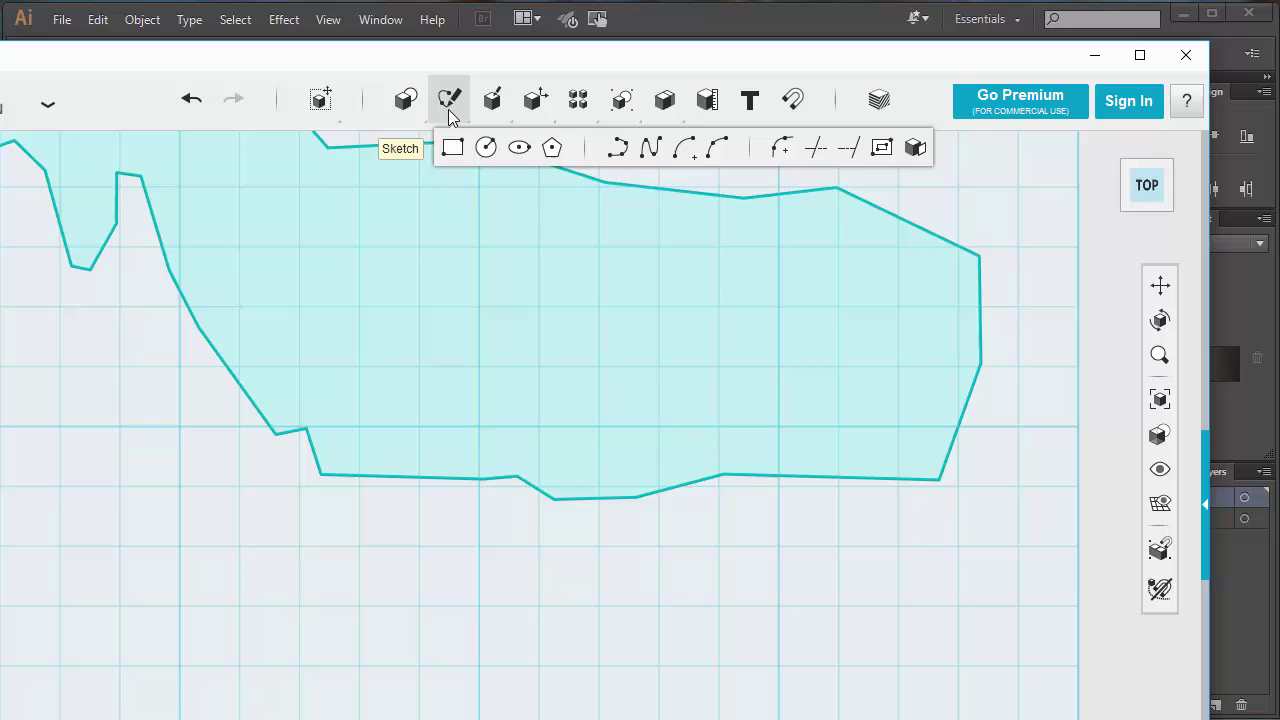
pyautogui.click(620, 152)
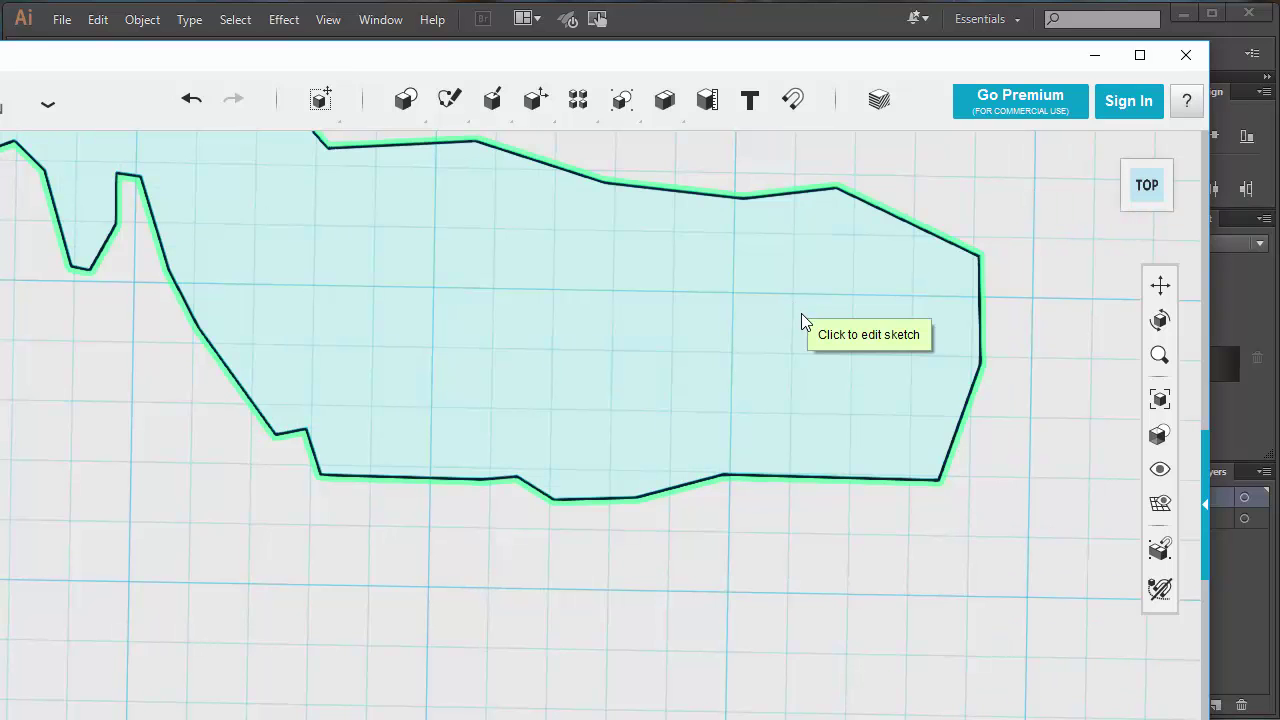
pyautogui.click(802, 314)
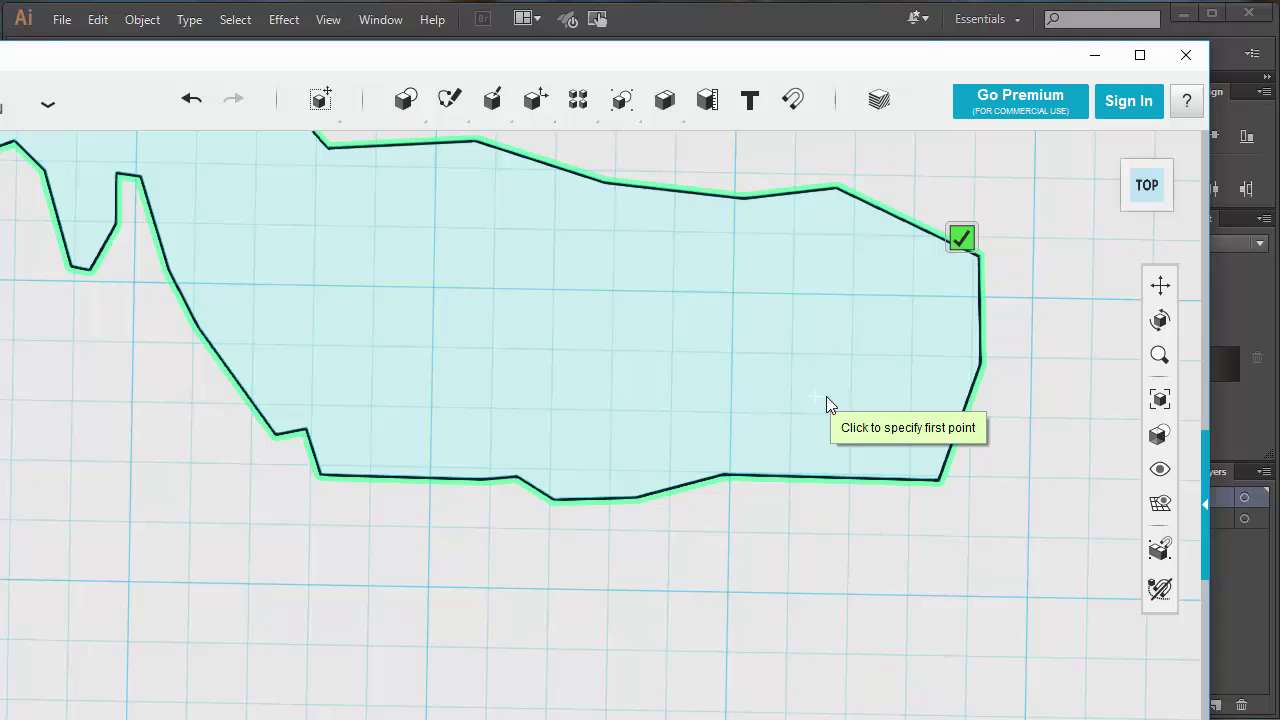
pyautogui.click(849, 476)
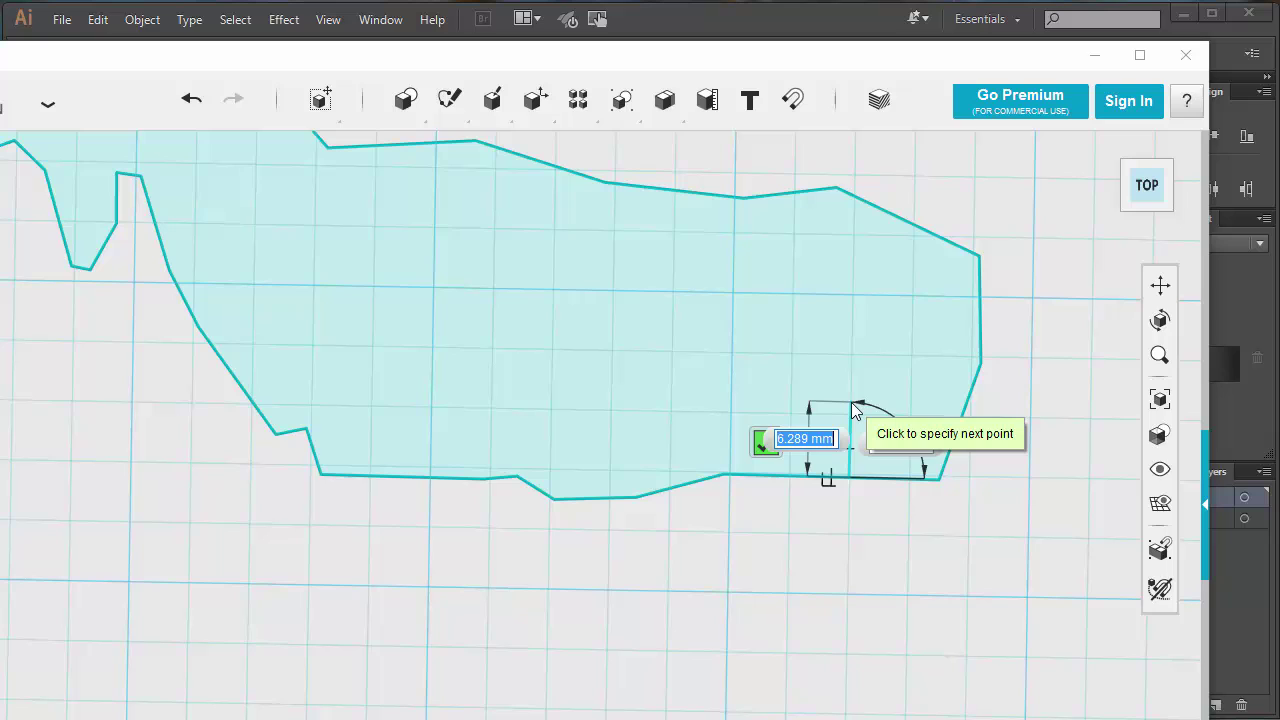
pyautogui.write('10')
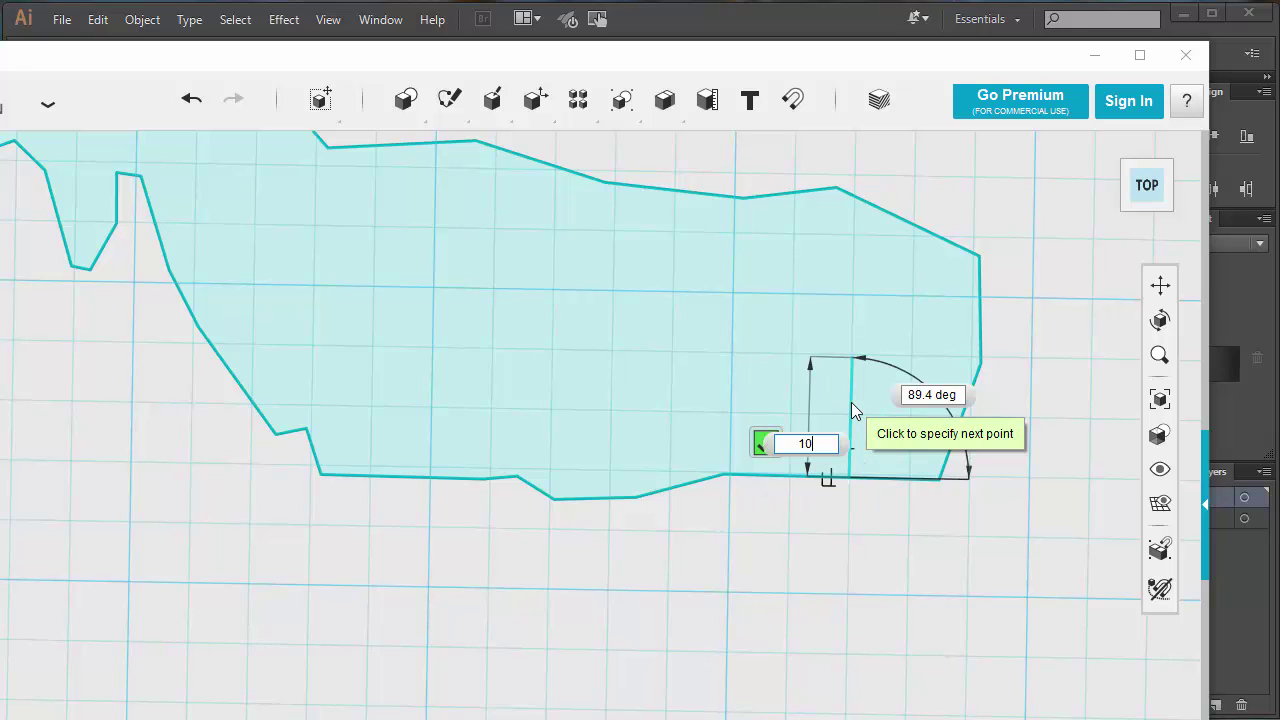
pyautogui.press('Tab')
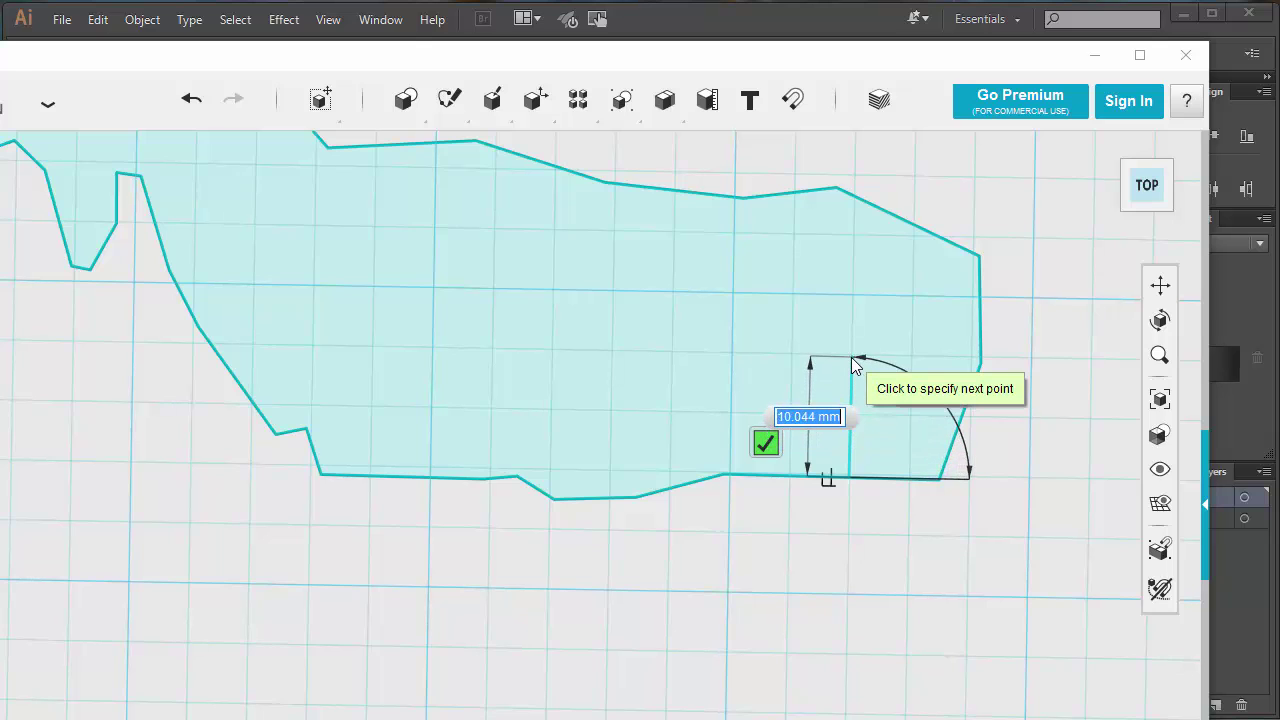
pyautogui.write('10')
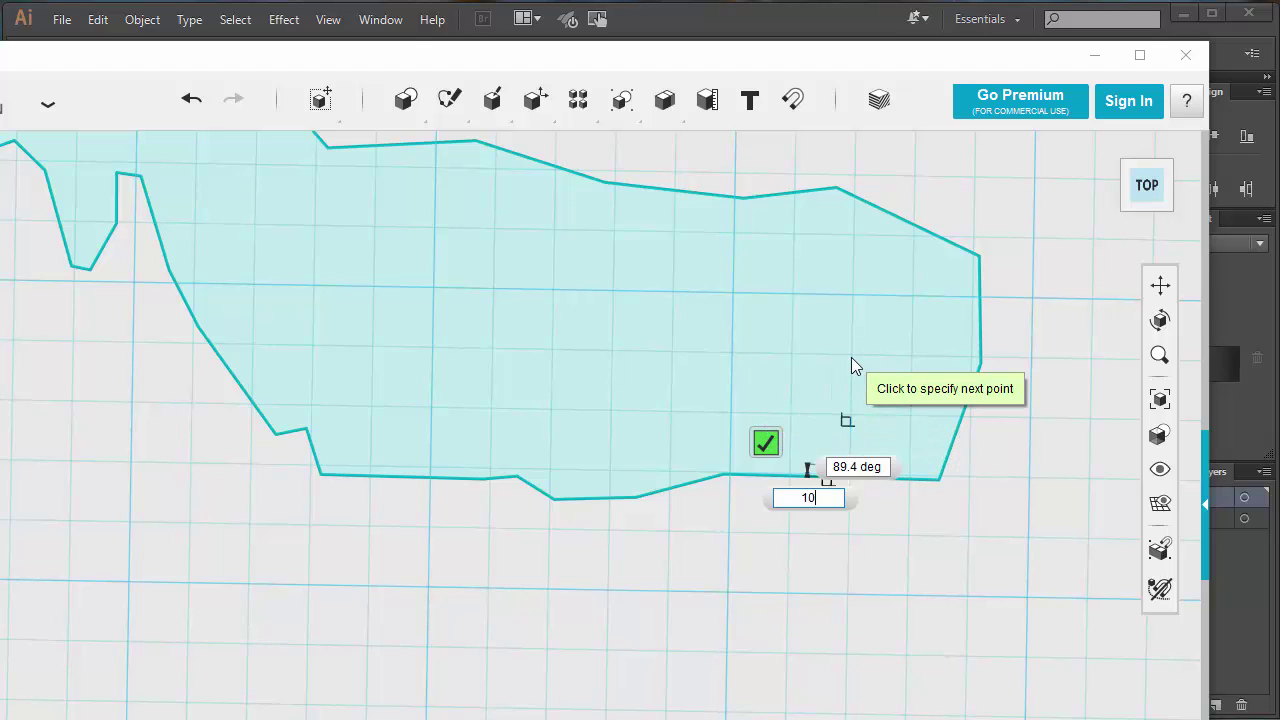
pyautogui.press('Return')
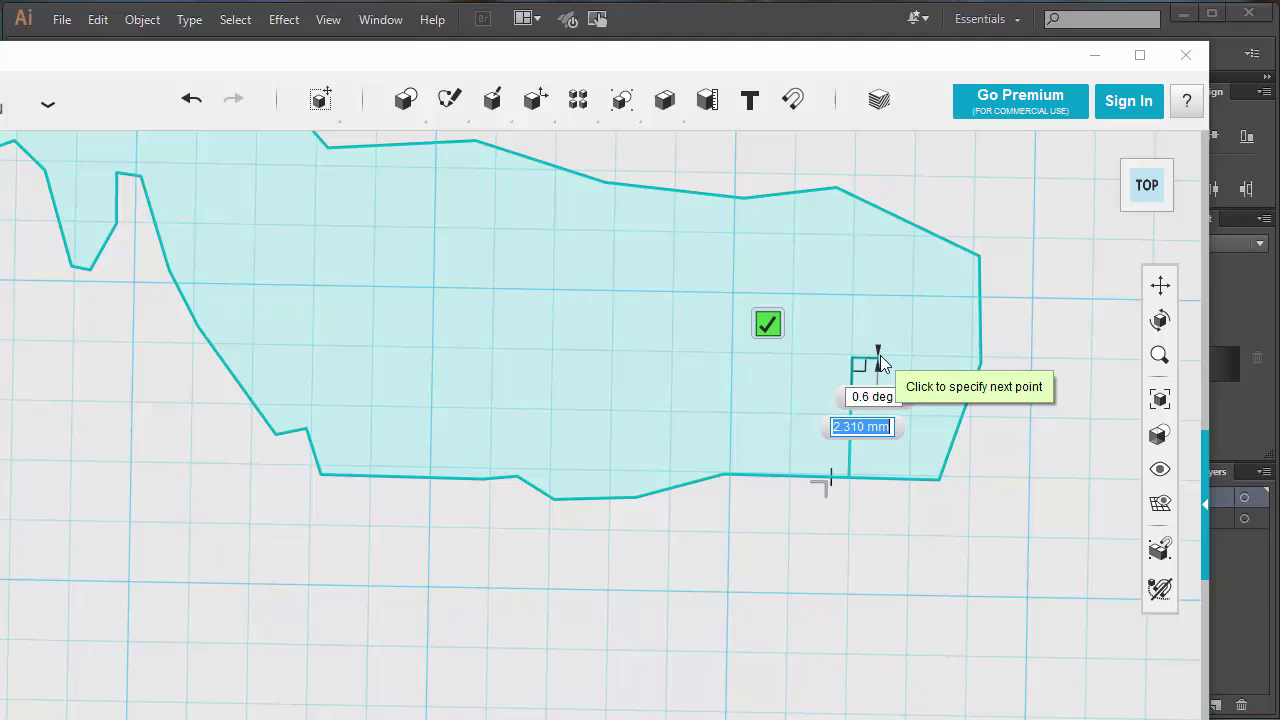
pyautogui.write('3')
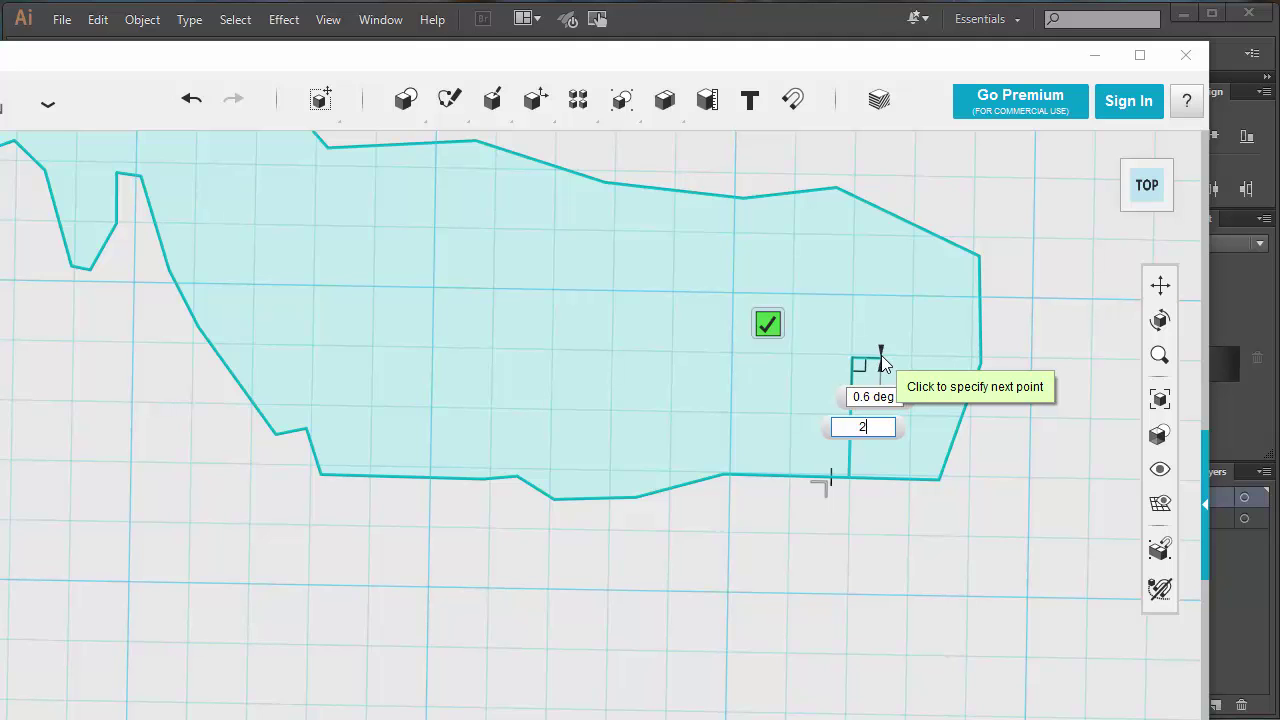
pyautogui.press('Return')
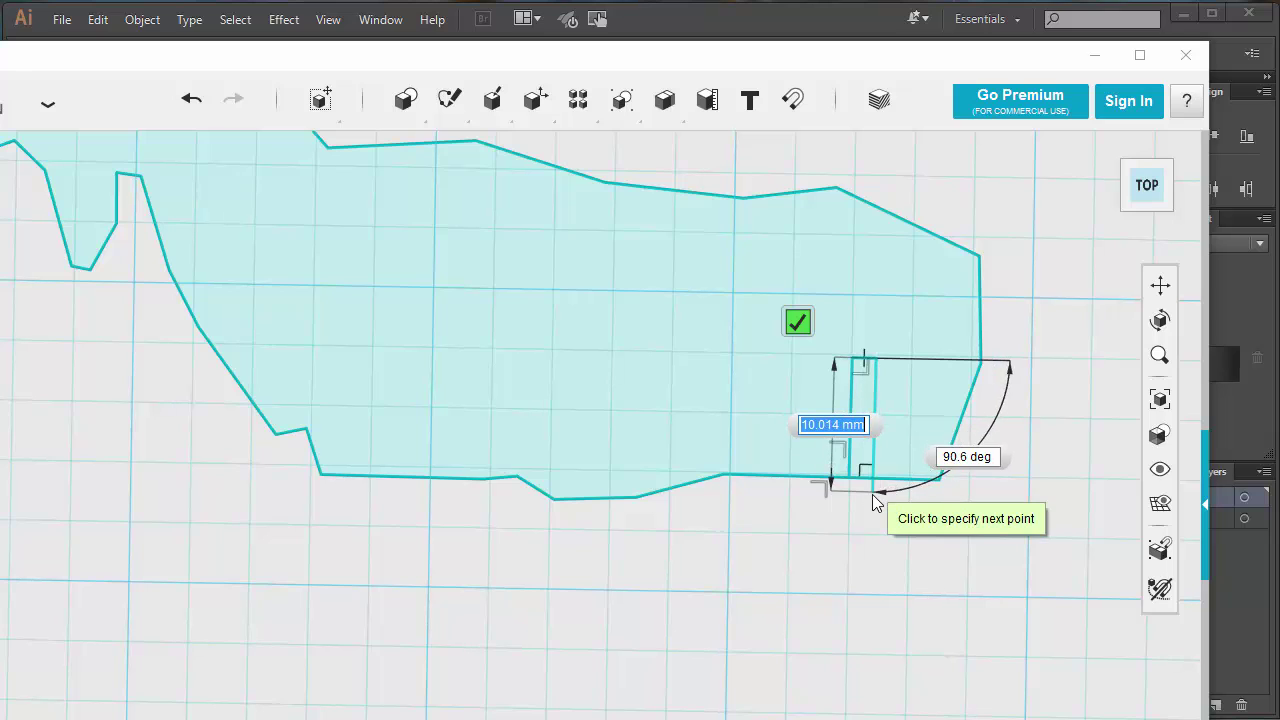
pyautogui.click(872, 504)
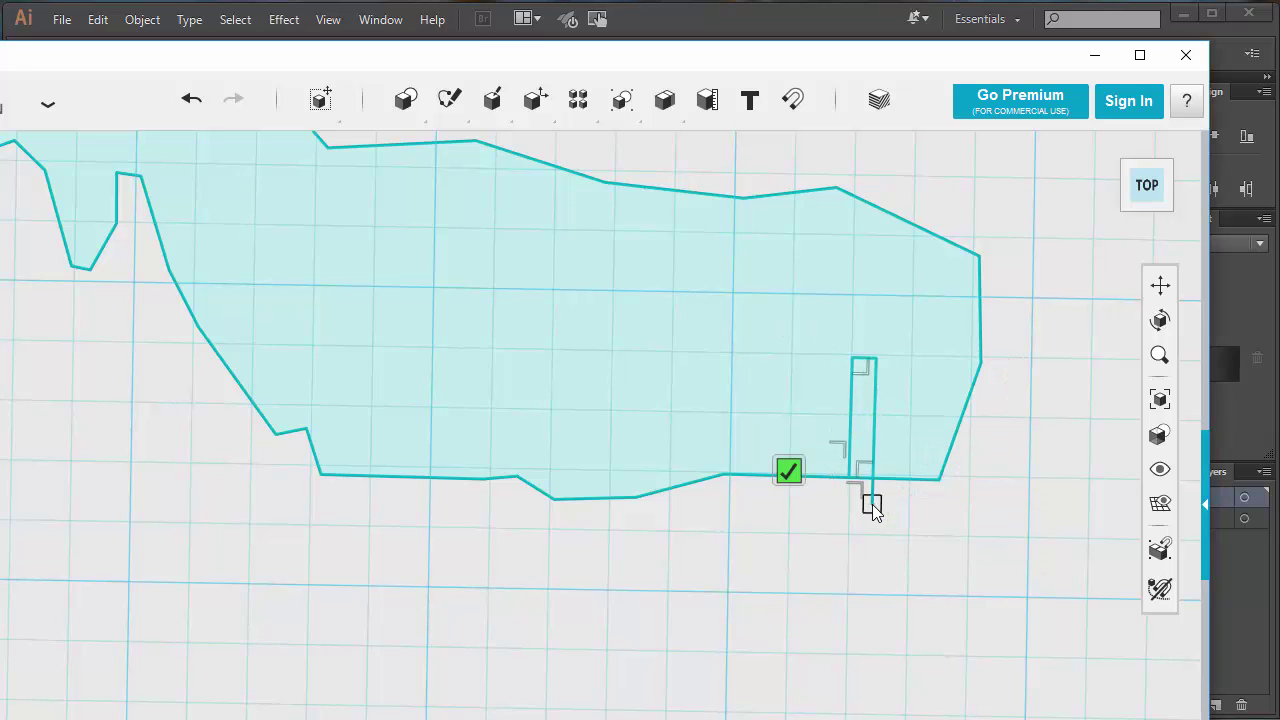
# - Finish the slot polyline, then trim its lower stub and the bottom edge beside the slot
pyautogui.click(790, 470)
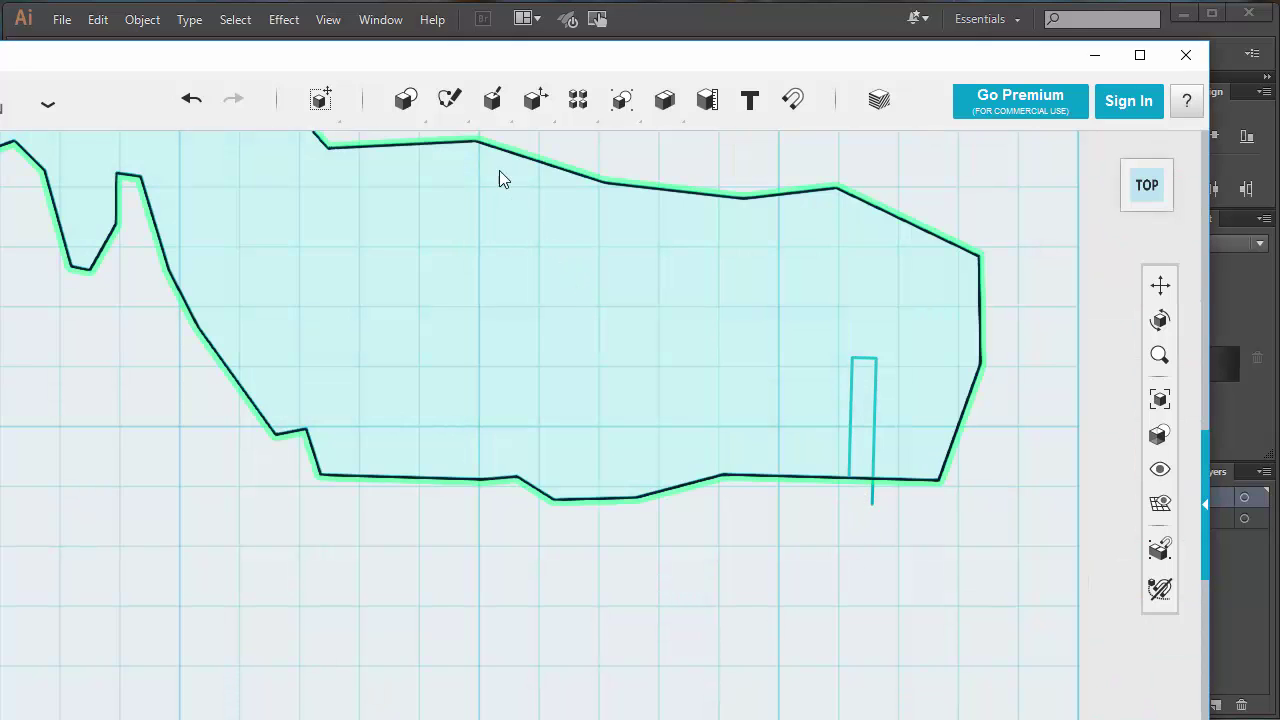
pyautogui.moveTo(450, 101)
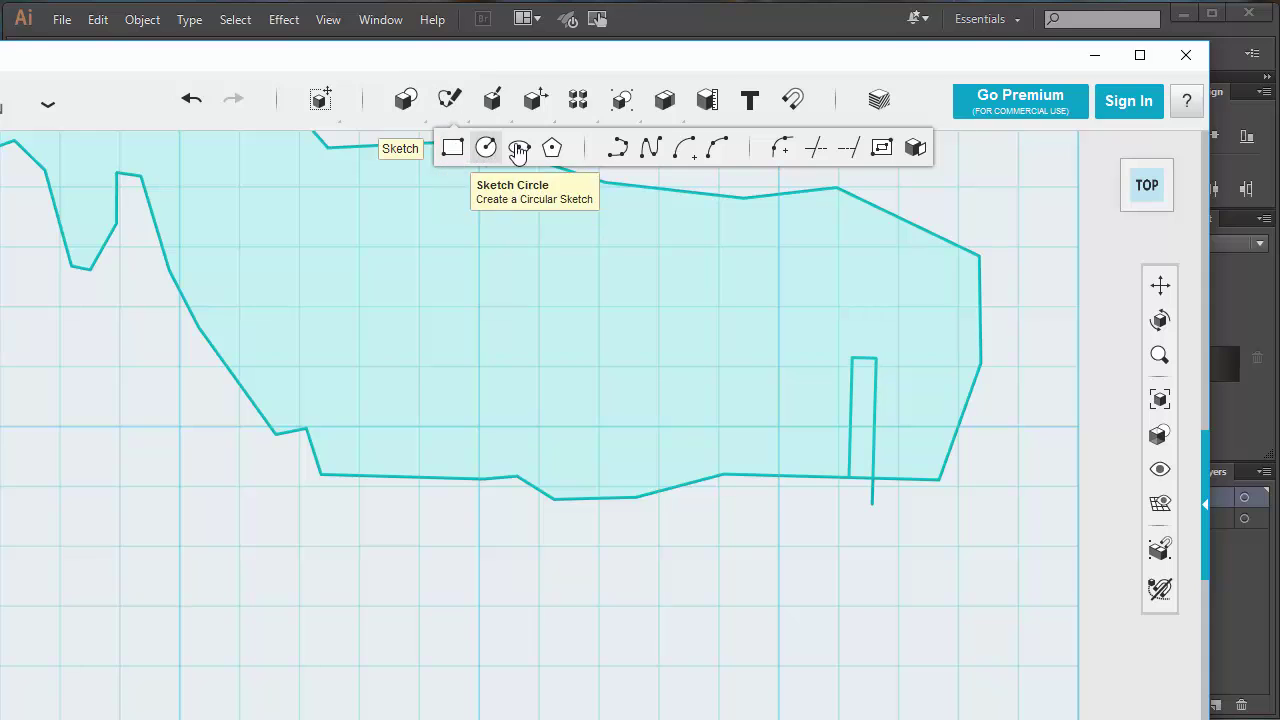
pyautogui.click(815, 150)
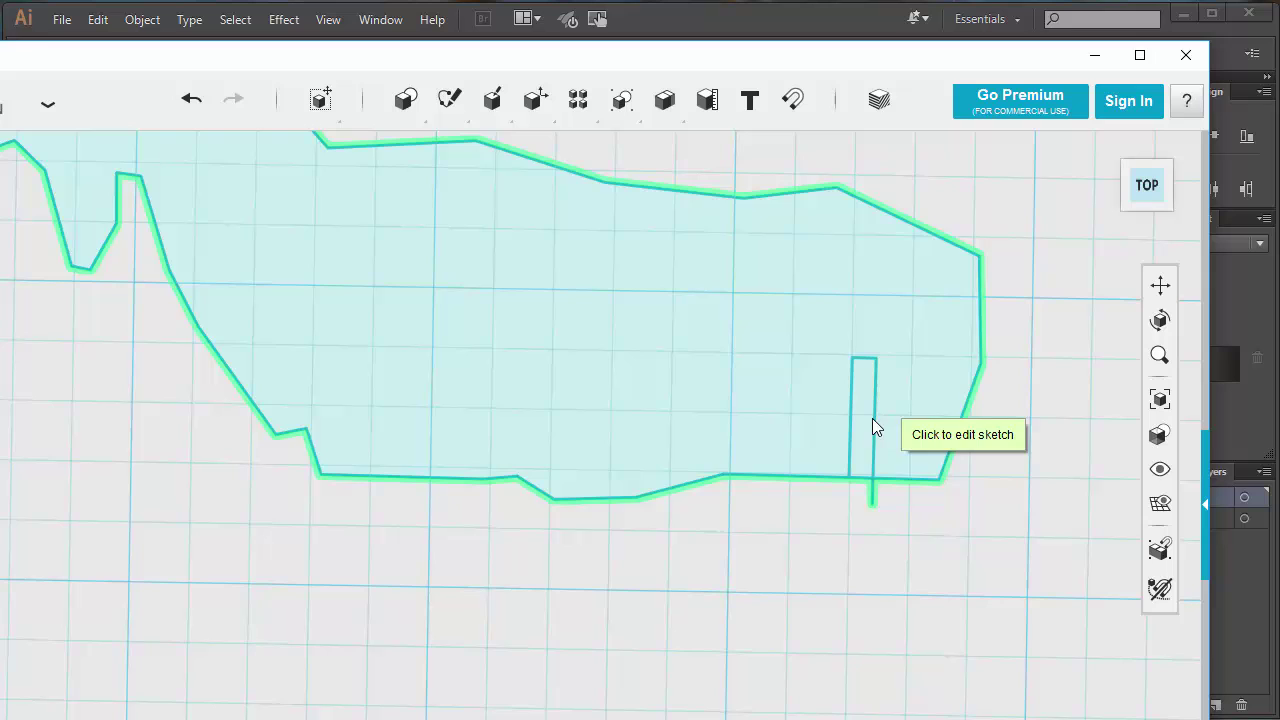
pyautogui.click(888, 474)
pyautogui.click(884, 472)
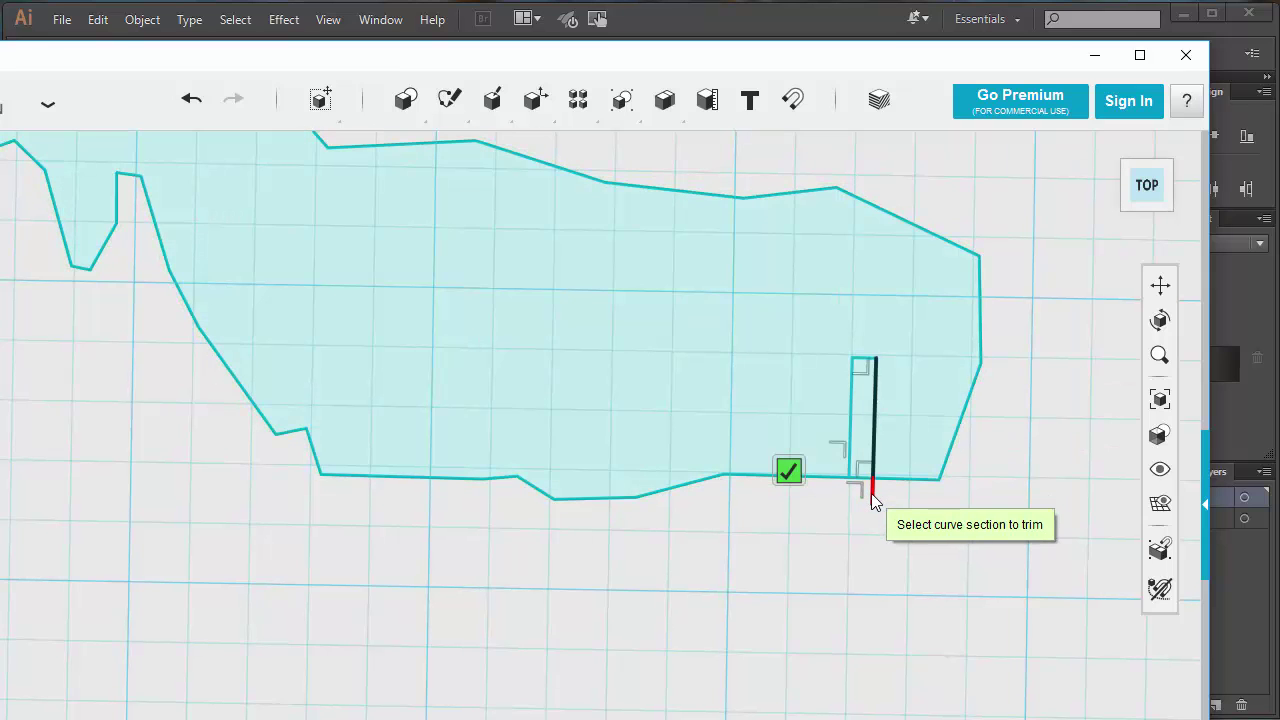
pyautogui.click(872, 496)
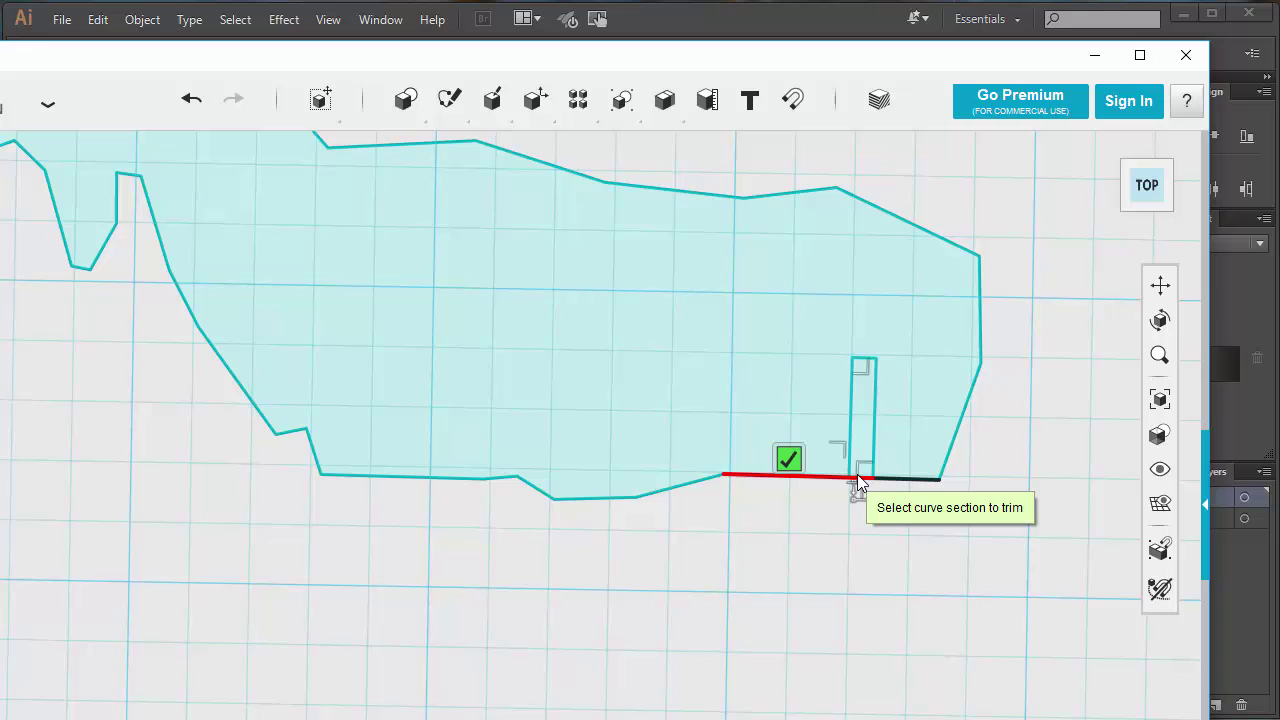
pyautogui.click(858, 477)
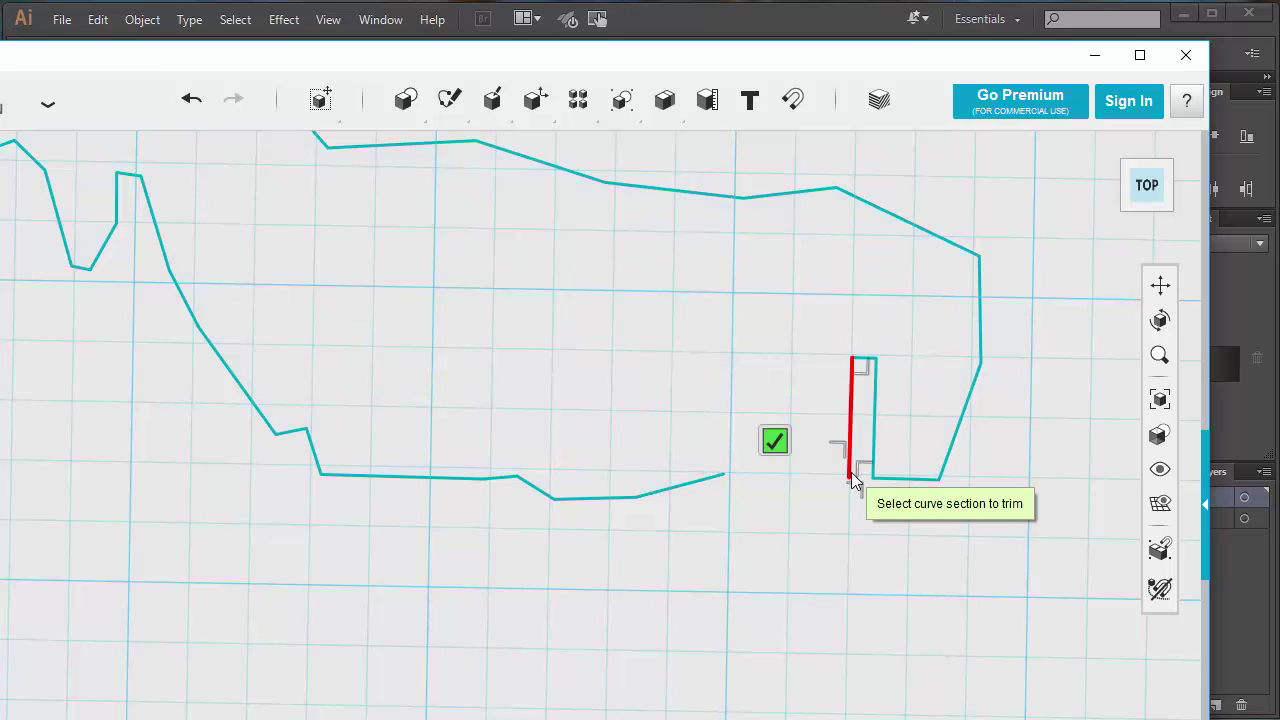
pyautogui.click(775, 441)
pyautogui.moveTo(586, 107)
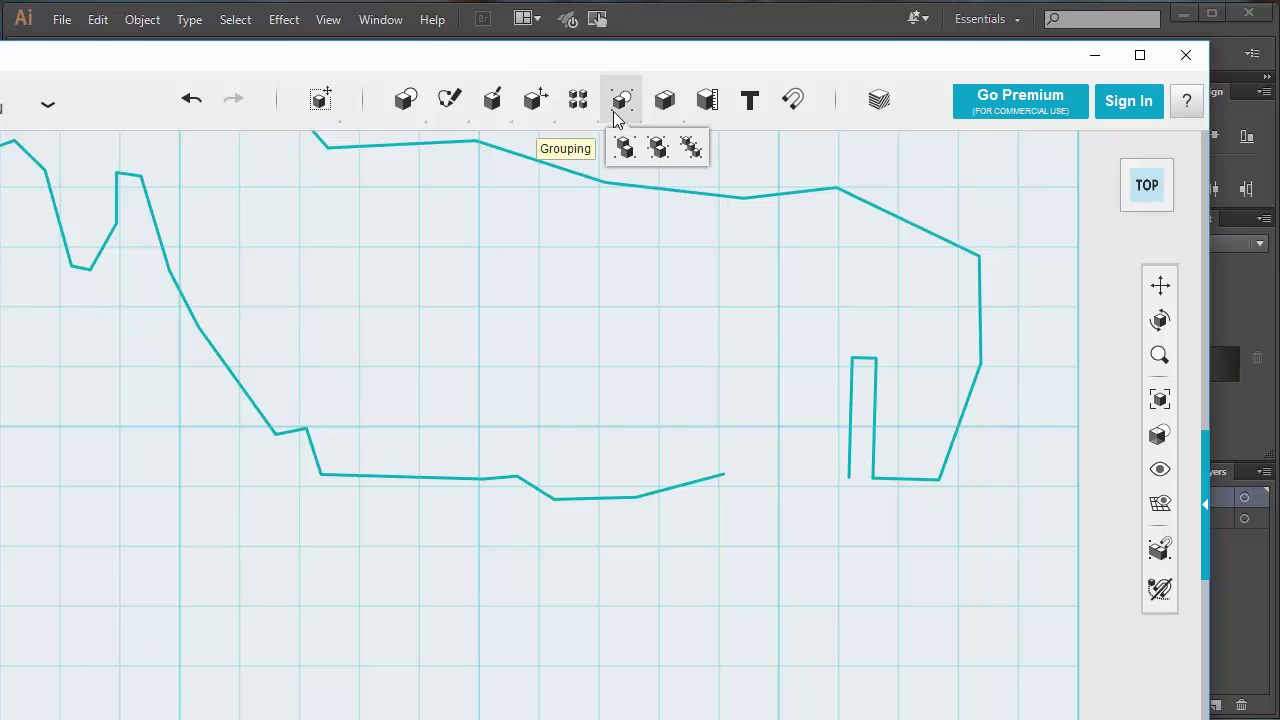
pyautogui.moveTo(457, 112)
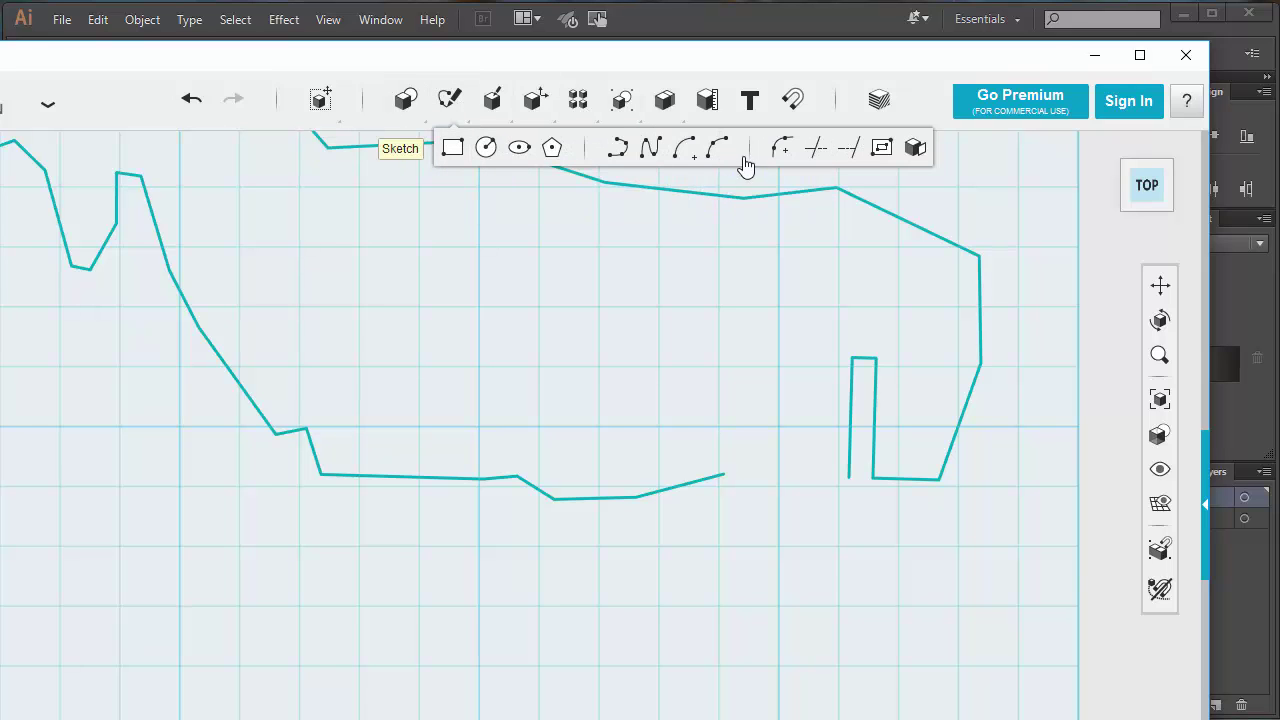
# - Draw a line from the bottom edge's loose end to the slot's side line on the moose sketch
pyautogui.click(618, 150)
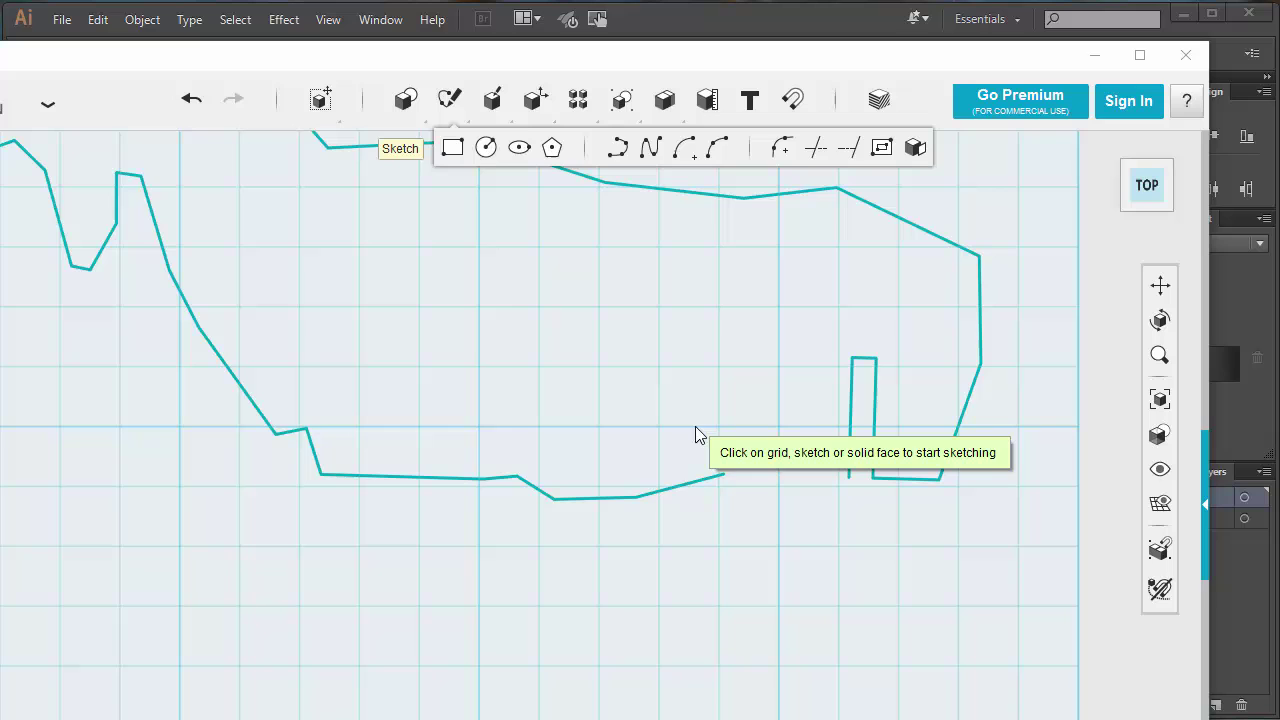
pyautogui.click(680, 488)
pyautogui.click(680, 483)
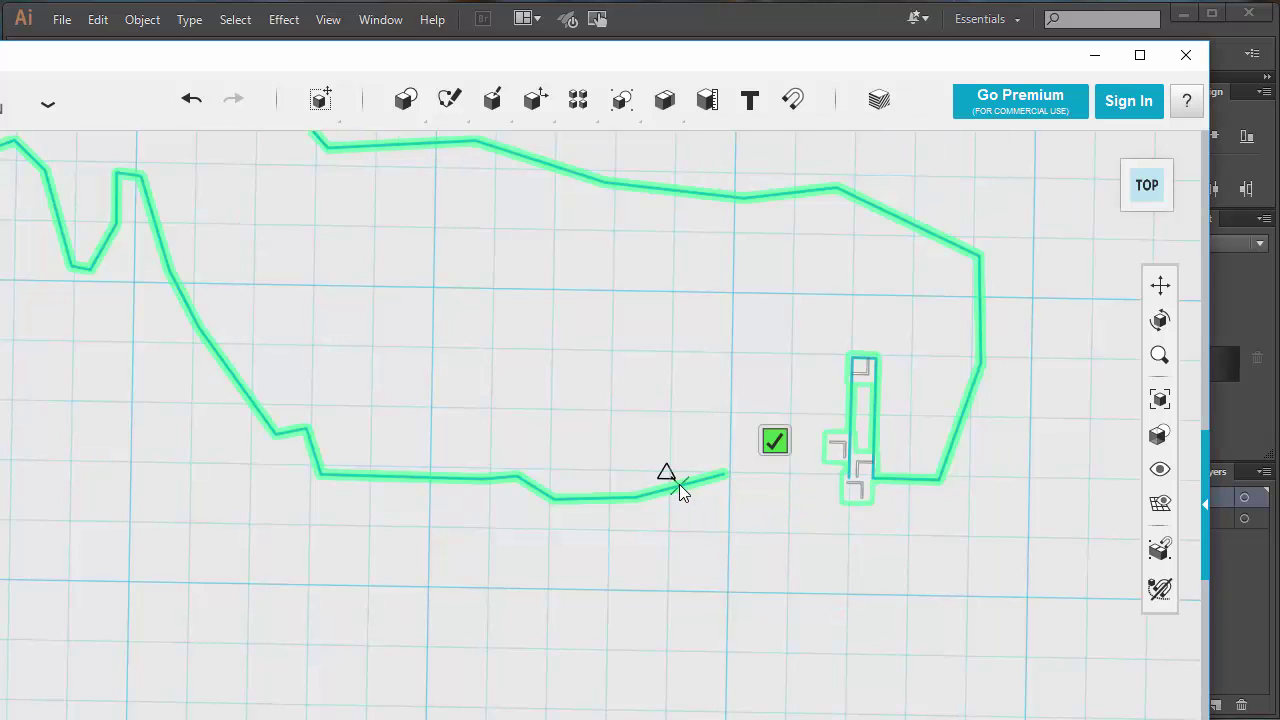
pyautogui.click(725, 475)
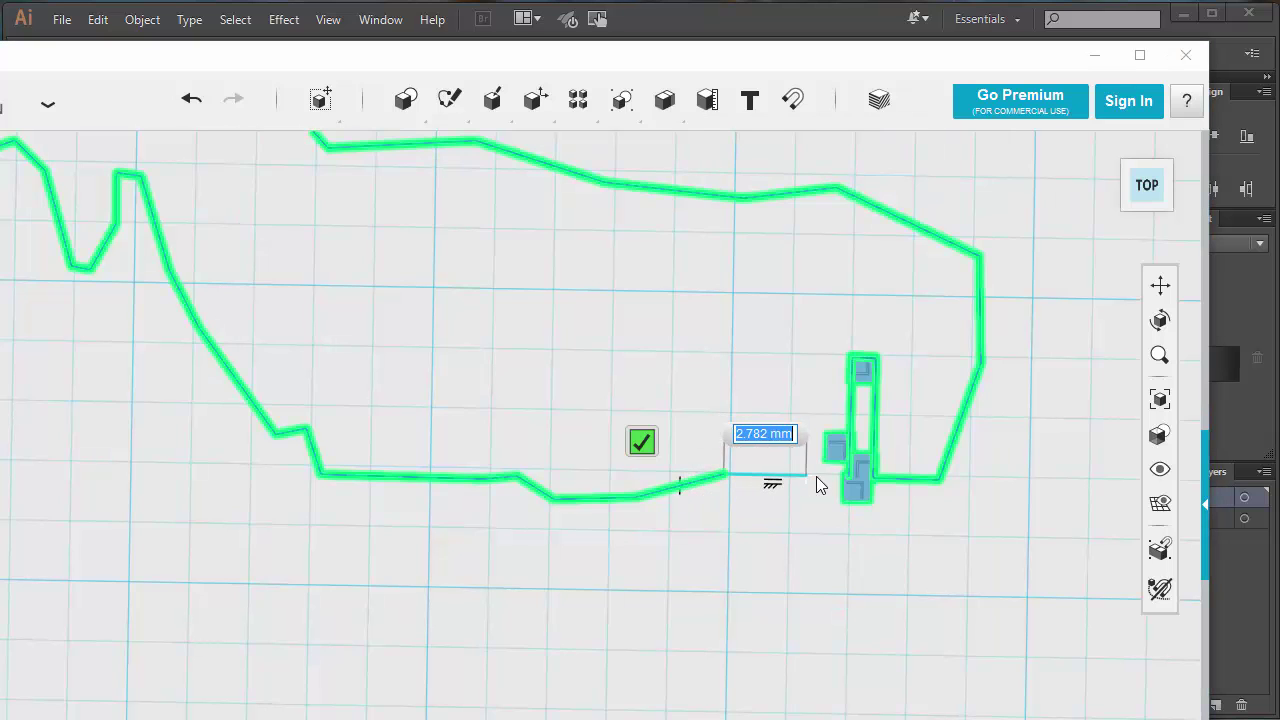
pyautogui.click(851, 473)
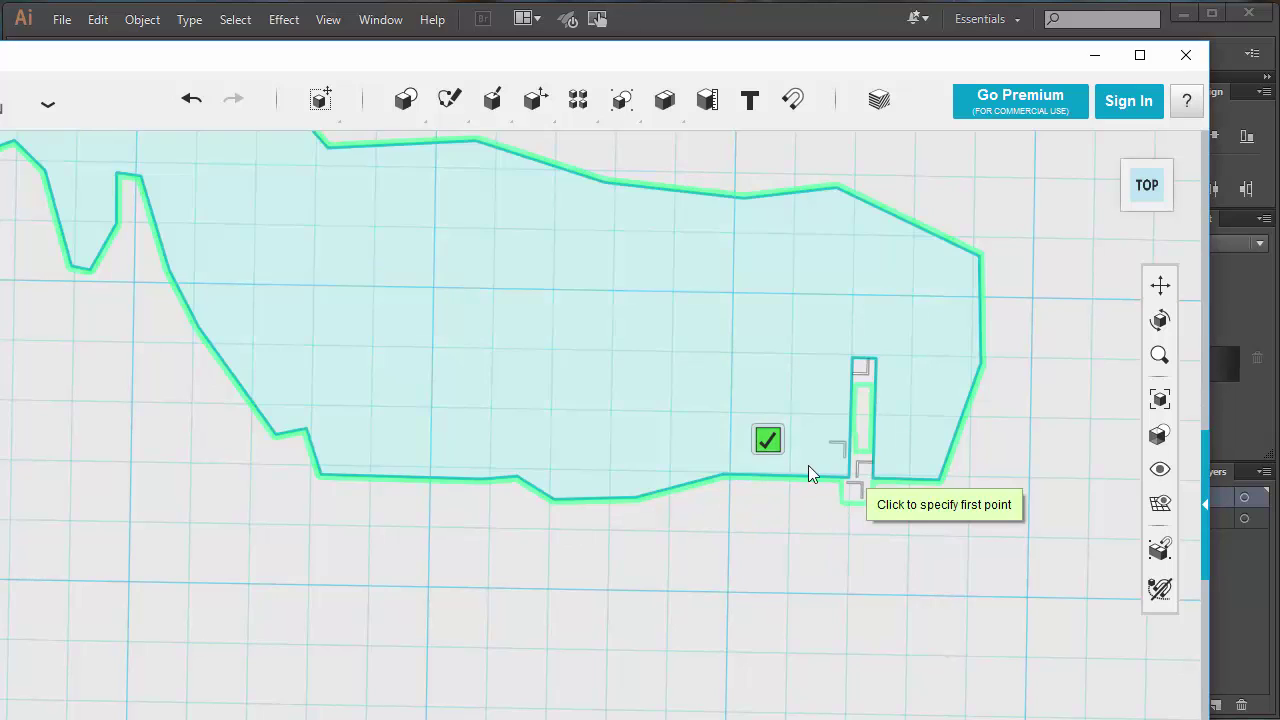
pyautogui.click(767, 439)
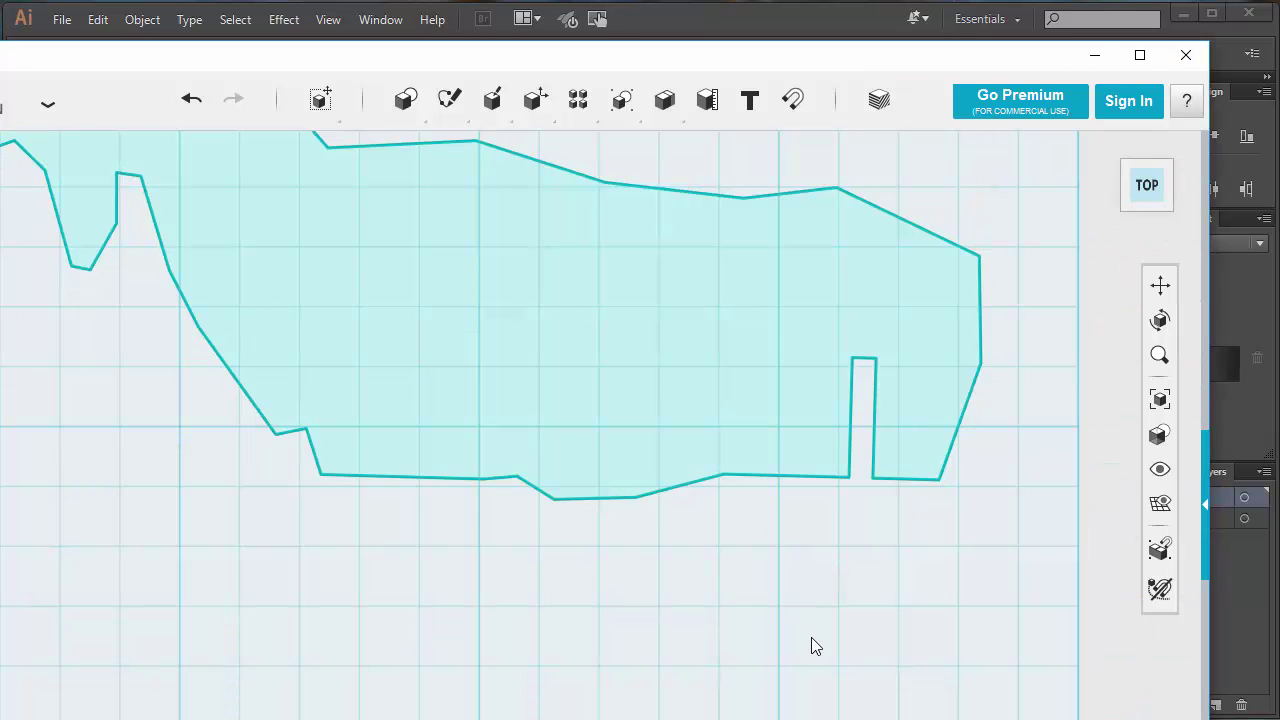
# - Near the moose's front, draw a second polyline slot with a 2 mm top segment from below the underside
pyautogui.click(437, 472)
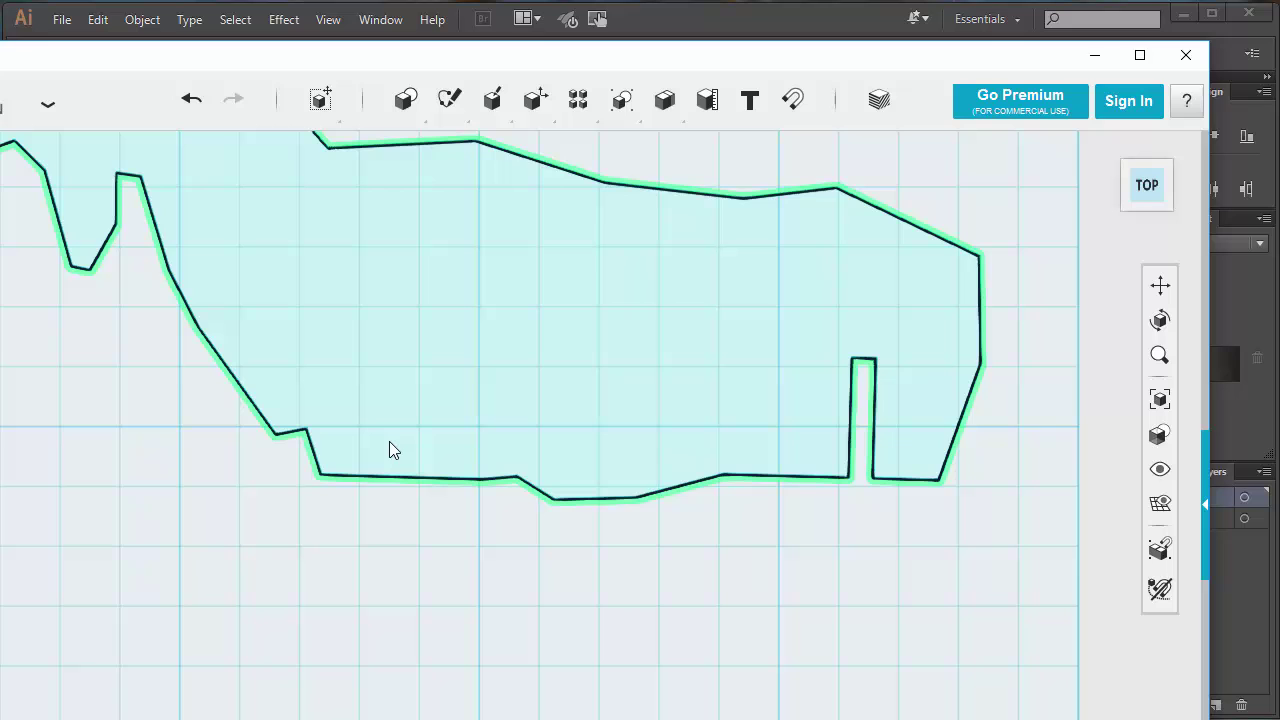
pyautogui.moveTo(392, 443); pyautogui.dragTo(719, 431, button='middle')
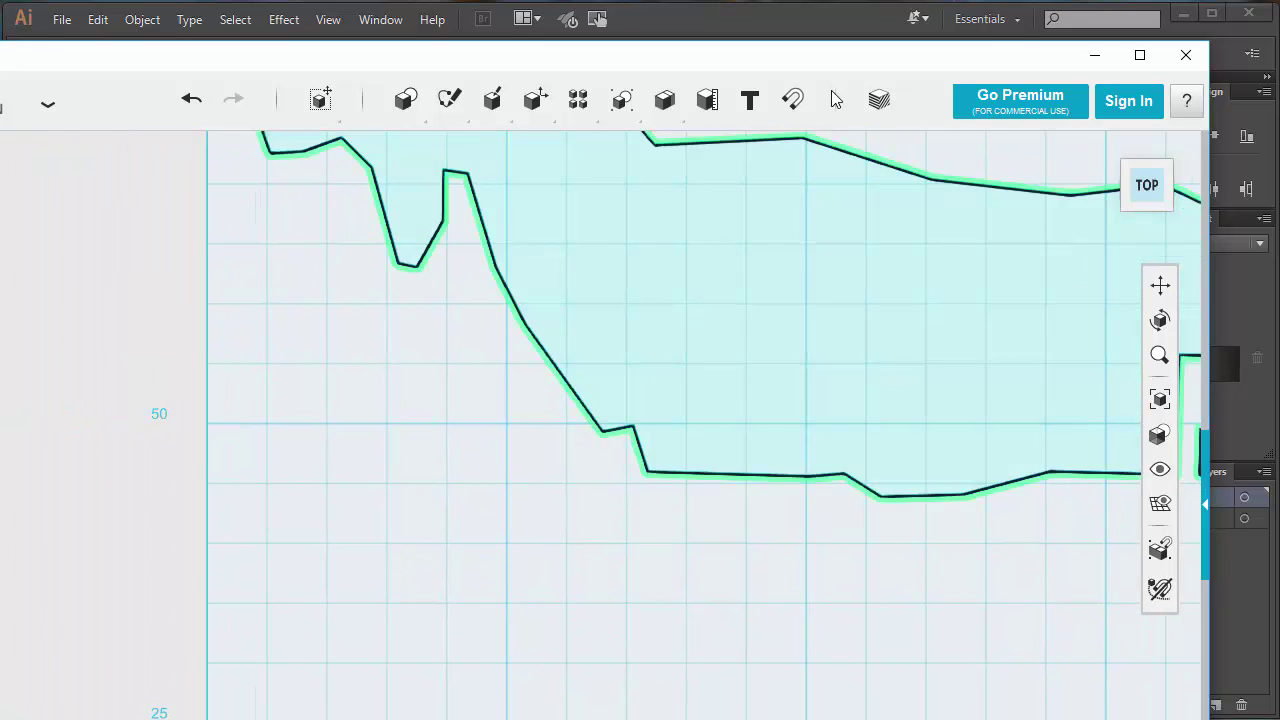
pyautogui.moveTo(451, 112)
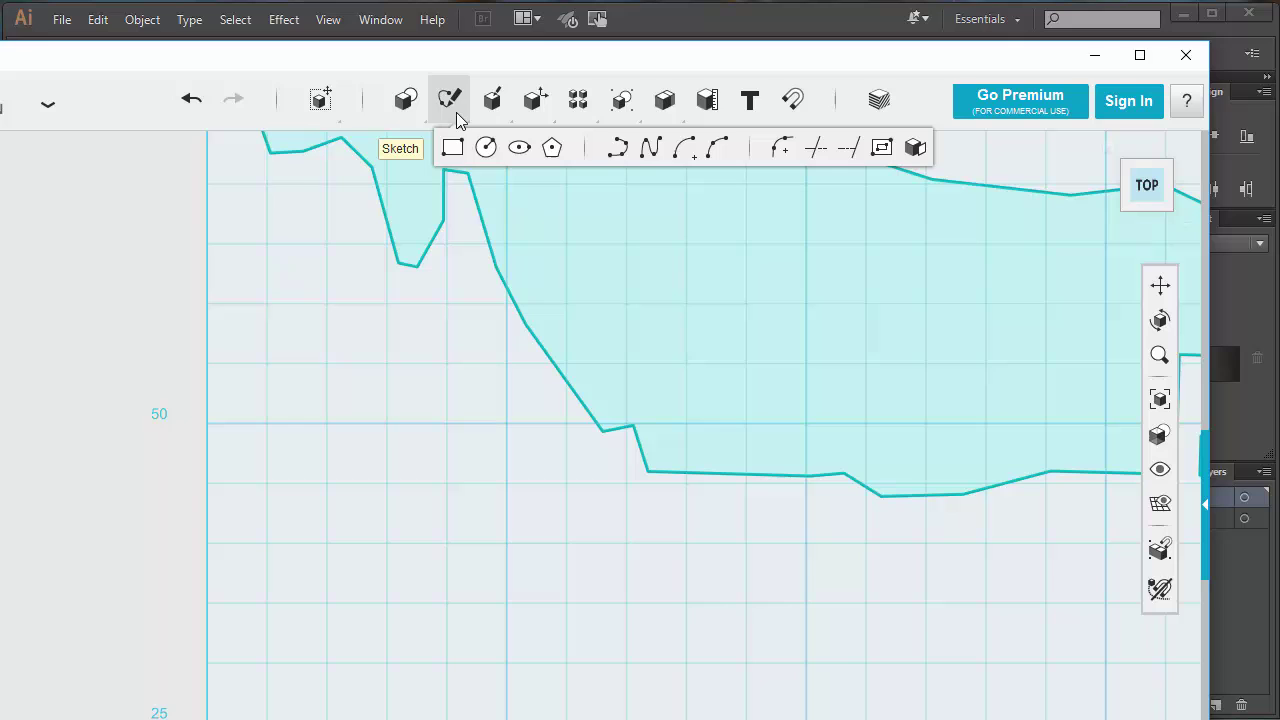
pyautogui.click(617, 147)
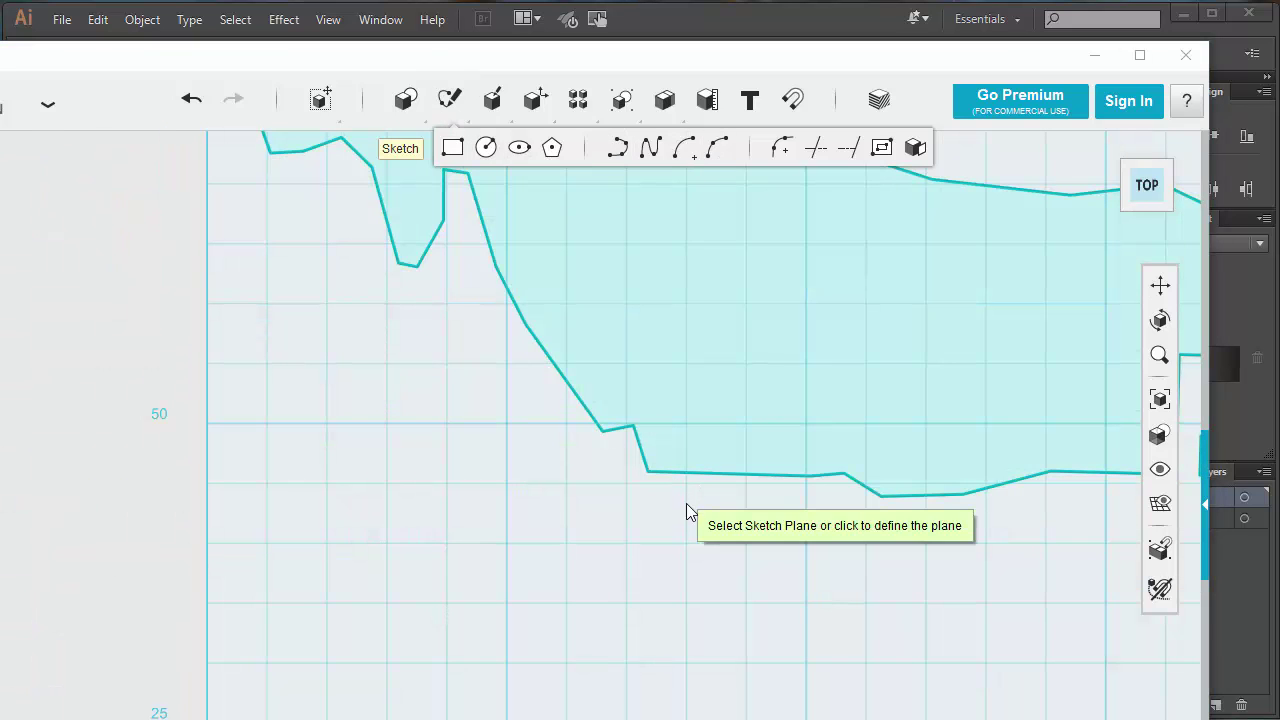
pyautogui.press('Escape')
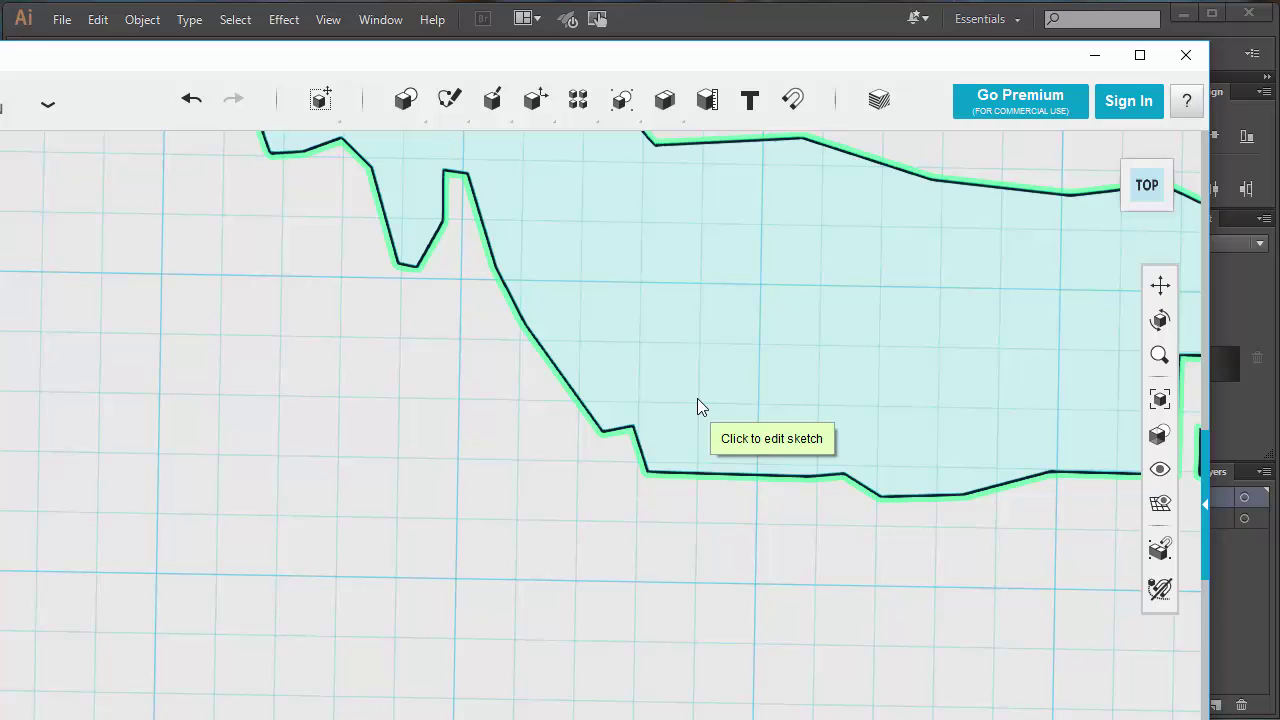
pyautogui.click(700, 468)
pyautogui.click(697, 520)
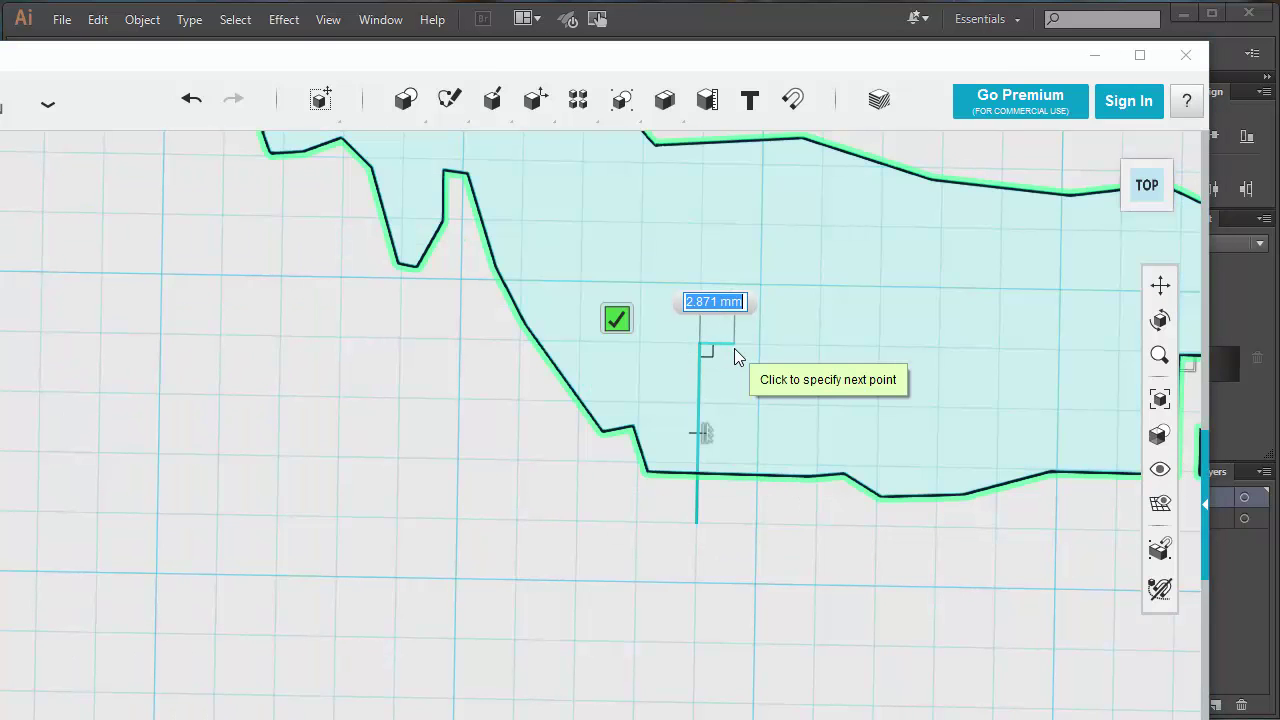
pyautogui.write('2')
pyautogui.press('Tab')
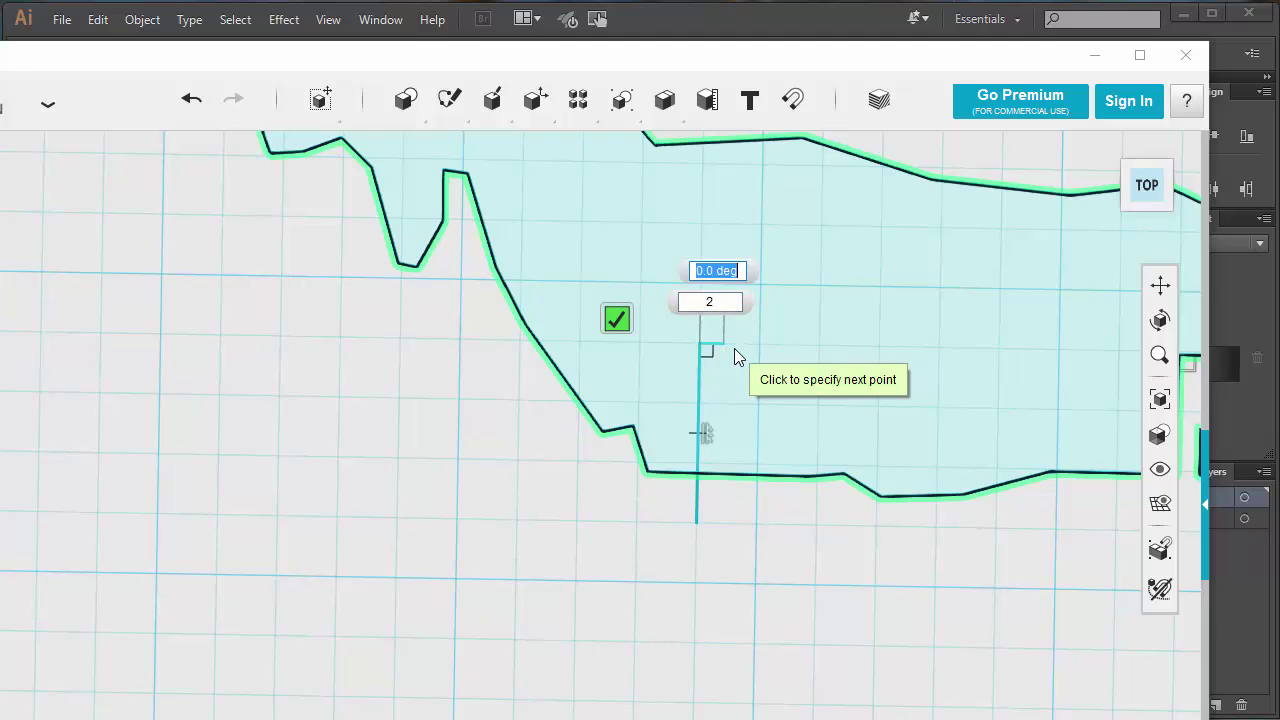
pyautogui.press('Return')
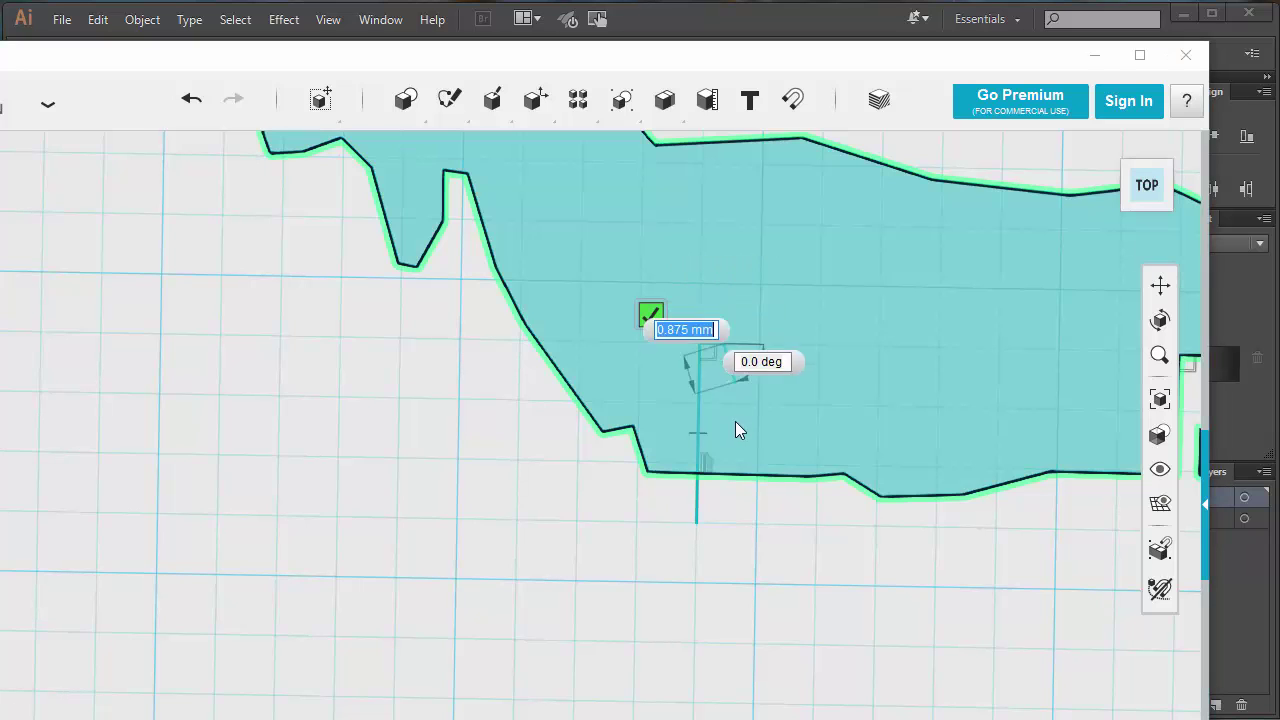
pyautogui.click(719, 510)
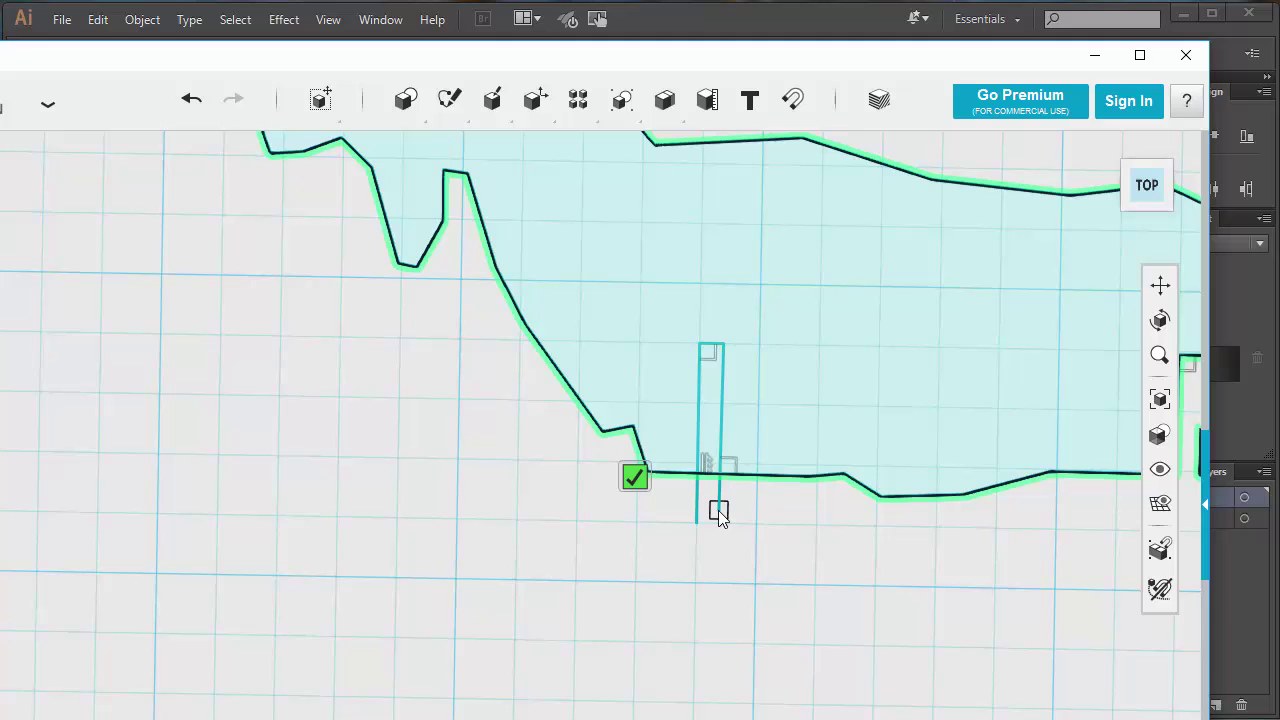
# - Finish the slot sketch and trim the stray baseline stubs across the leg slots
pyautogui.click(634, 477)
pyautogui.scroll(-3, 931, 430)
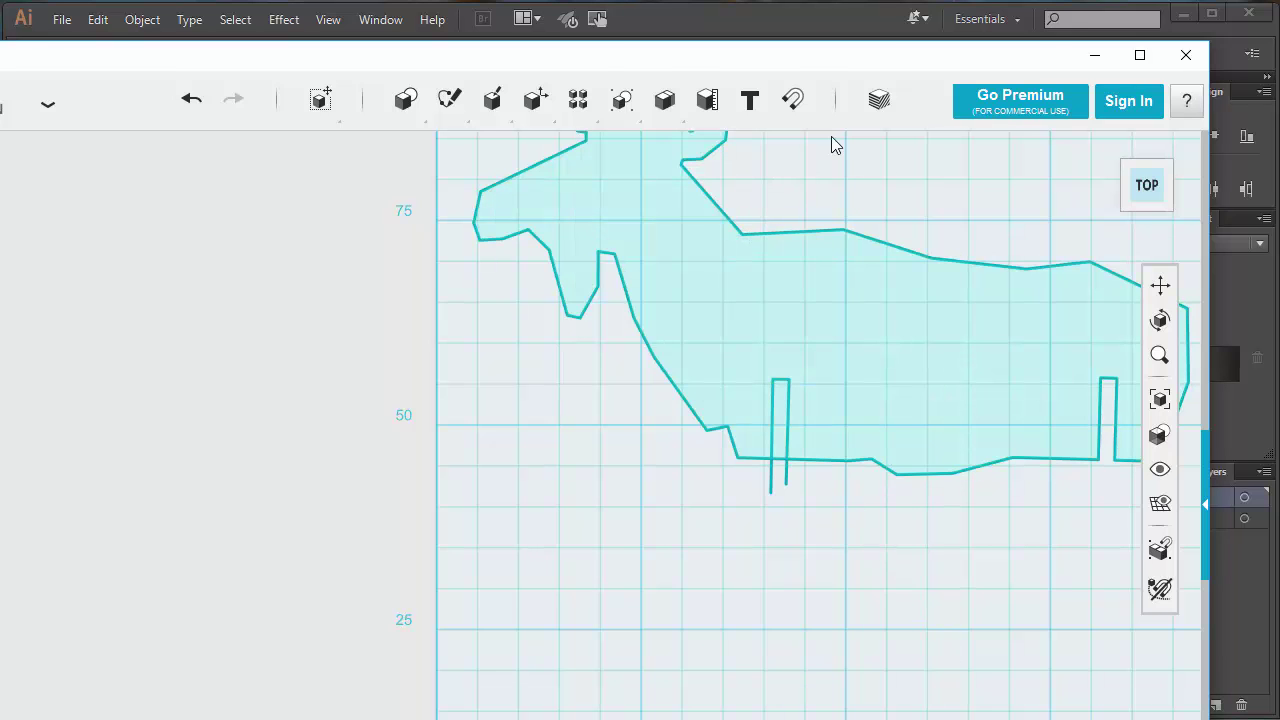
pyautogui.moveTo(534, 112)
pyautogui.moveTo(488, 110)
pyautogui.moveTo(449, 100)
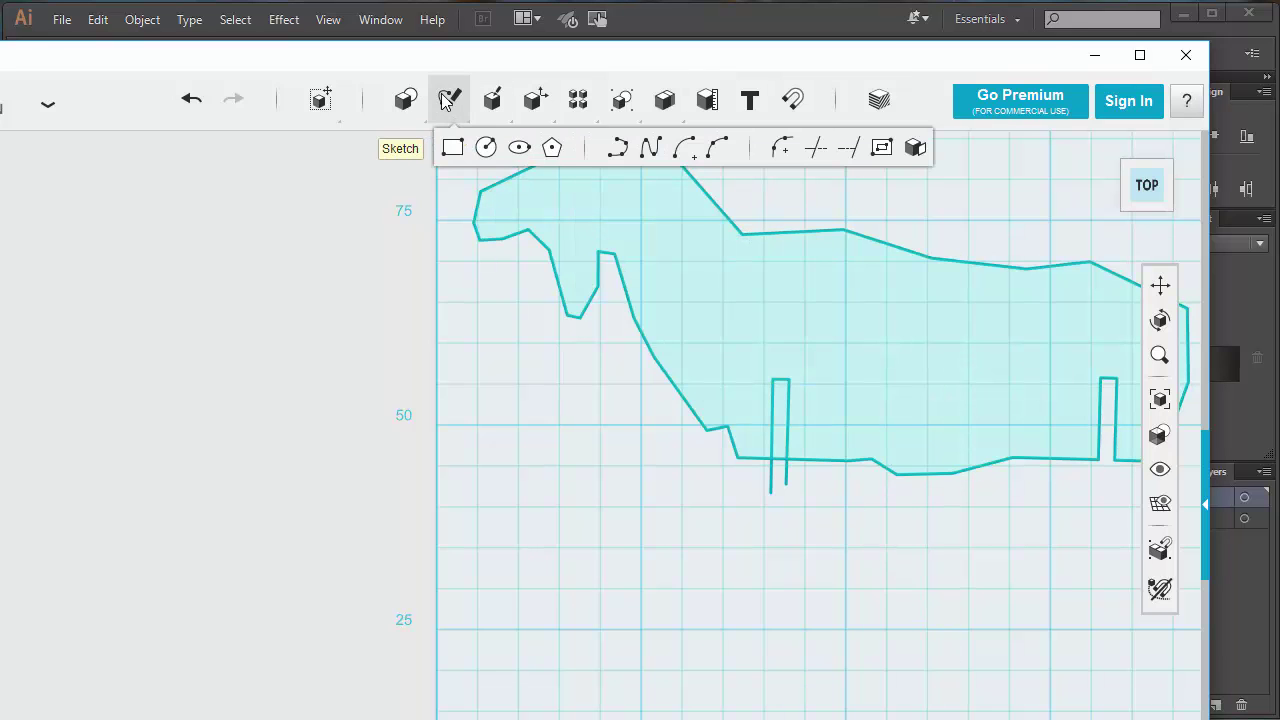
pyautogui.click(817, 150)
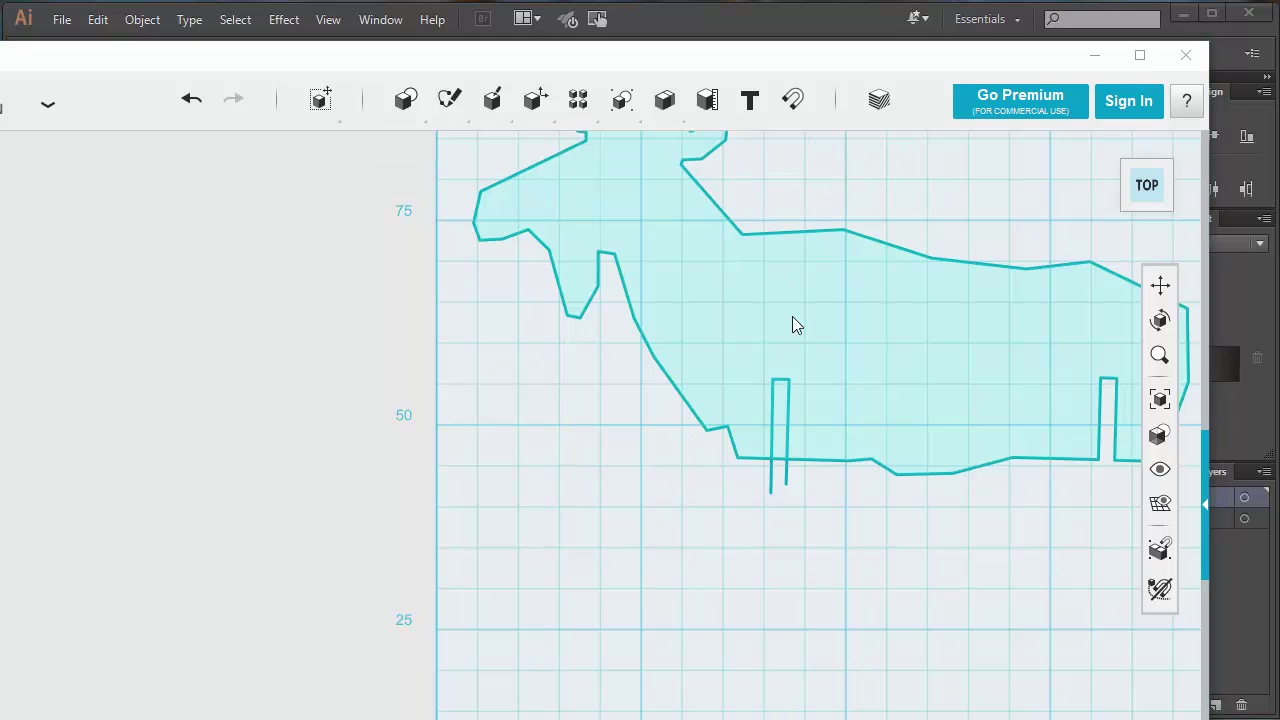
pyautogui.click(821, 459)
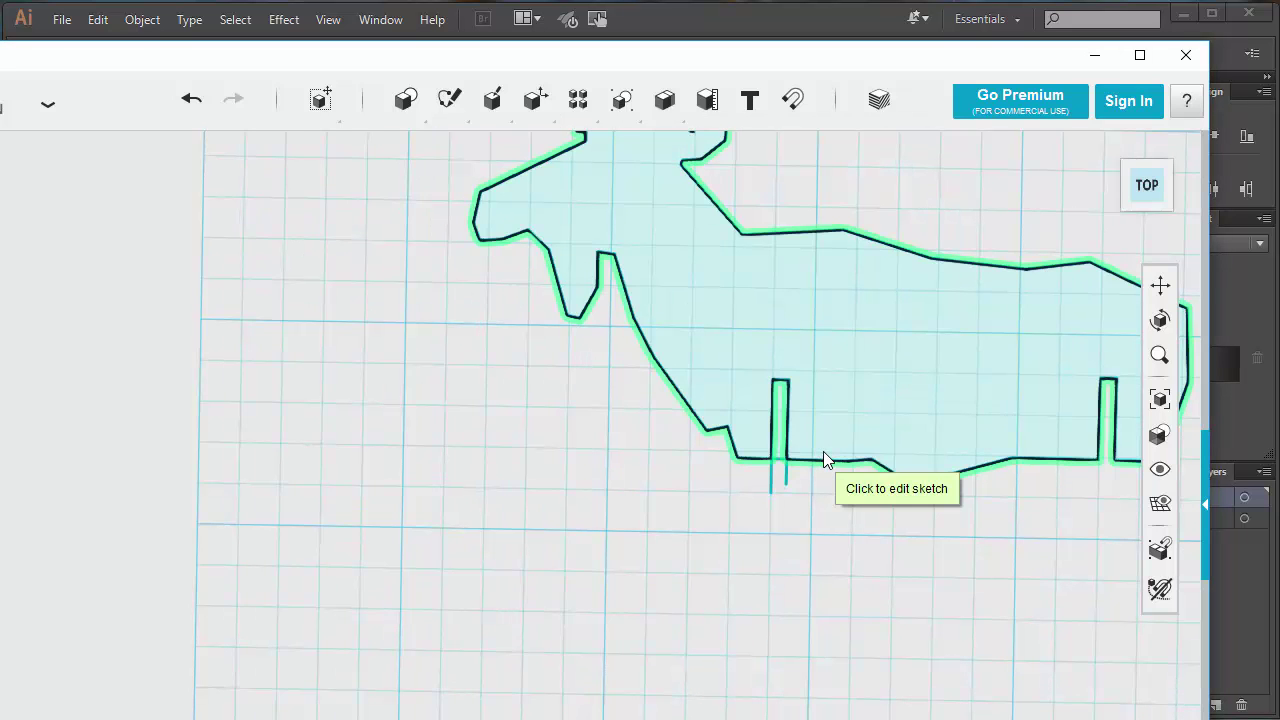
pyautogui.click(774, 473)
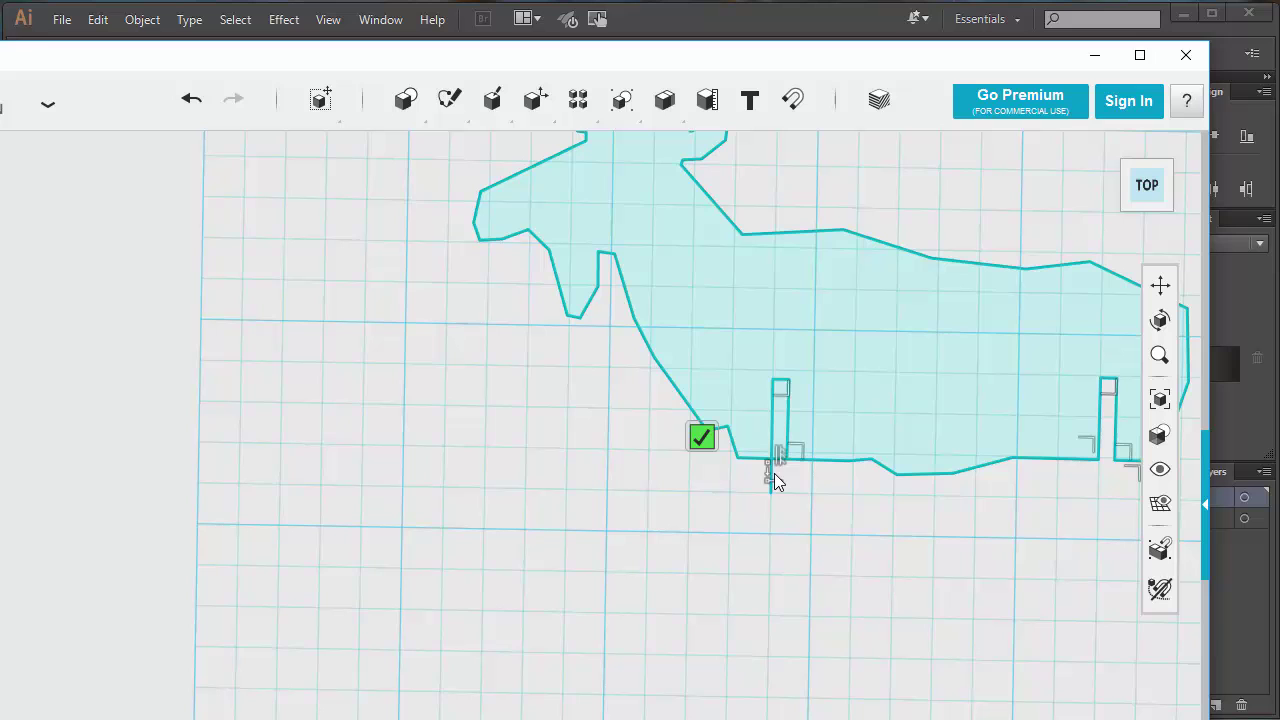
pyautogui.click(777, 457)
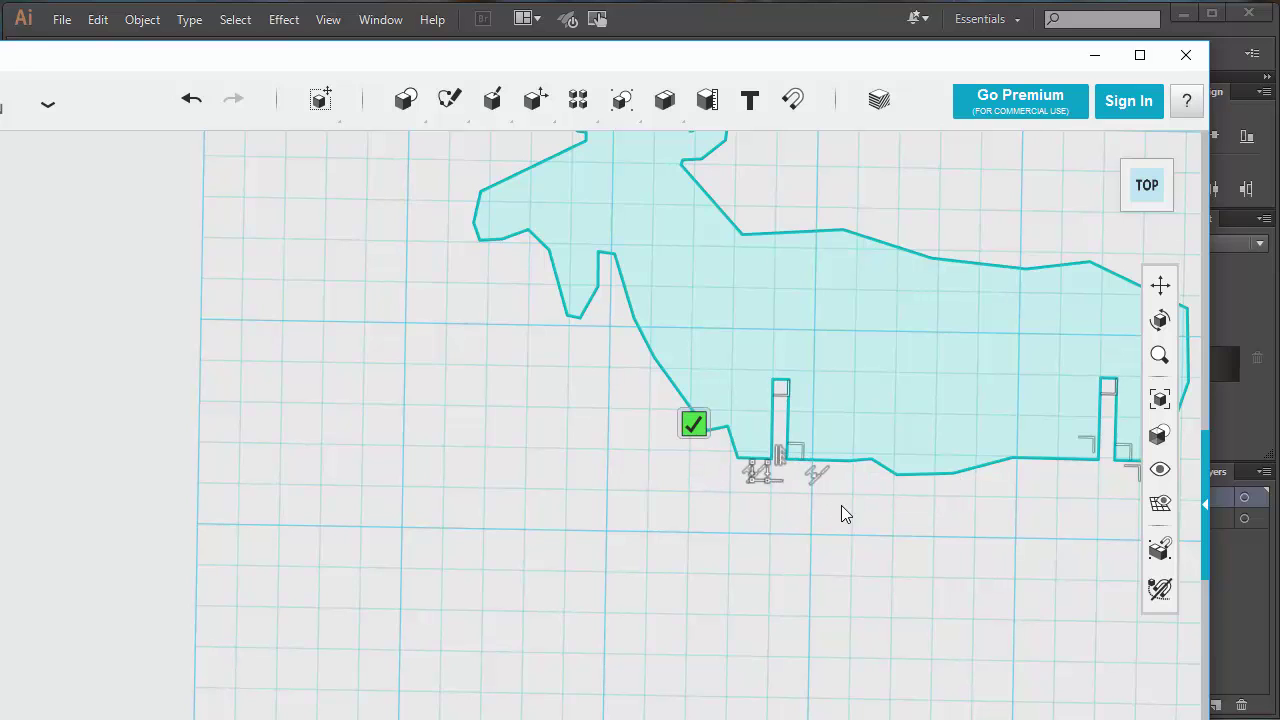
# - Frame the whole moose outline and switch to the TOP view
pyautogui.scroll(-1, 997, 166)
pyautogui.scroll(-1, 997, 168)
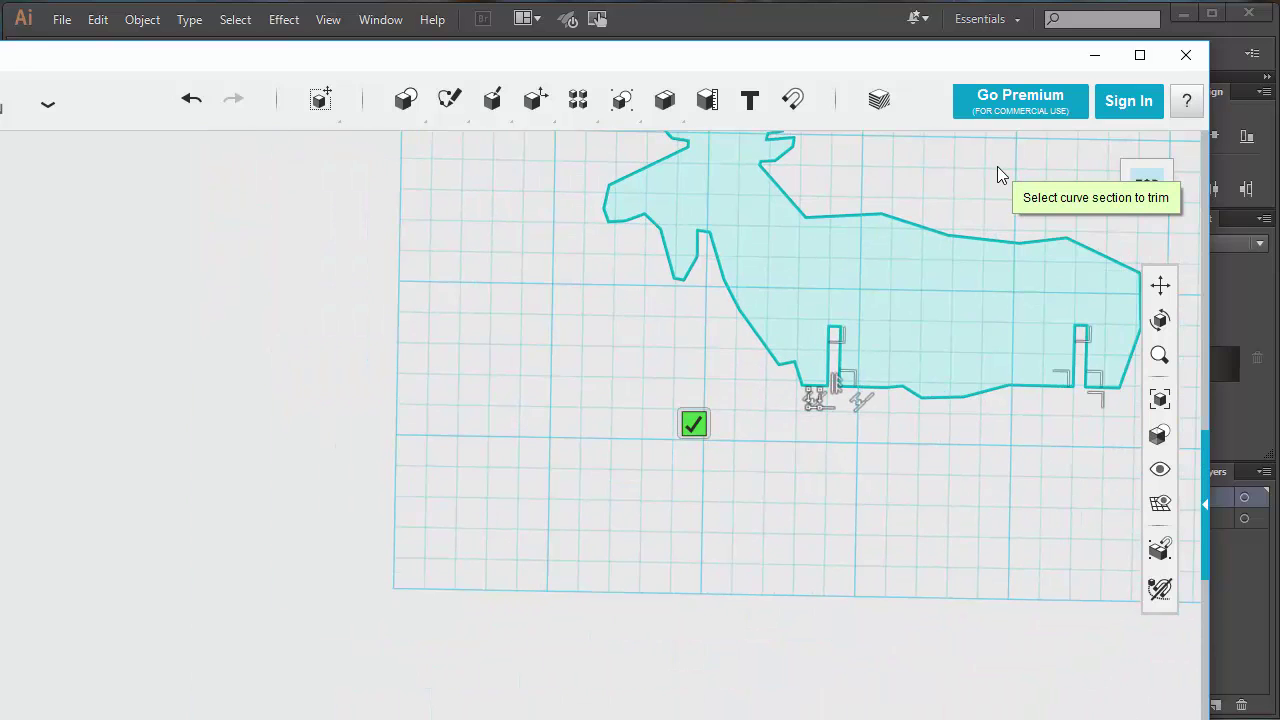
pyautogui.moveTo(997, 168); pyautogui.dragTo(789, 289, button='middle')
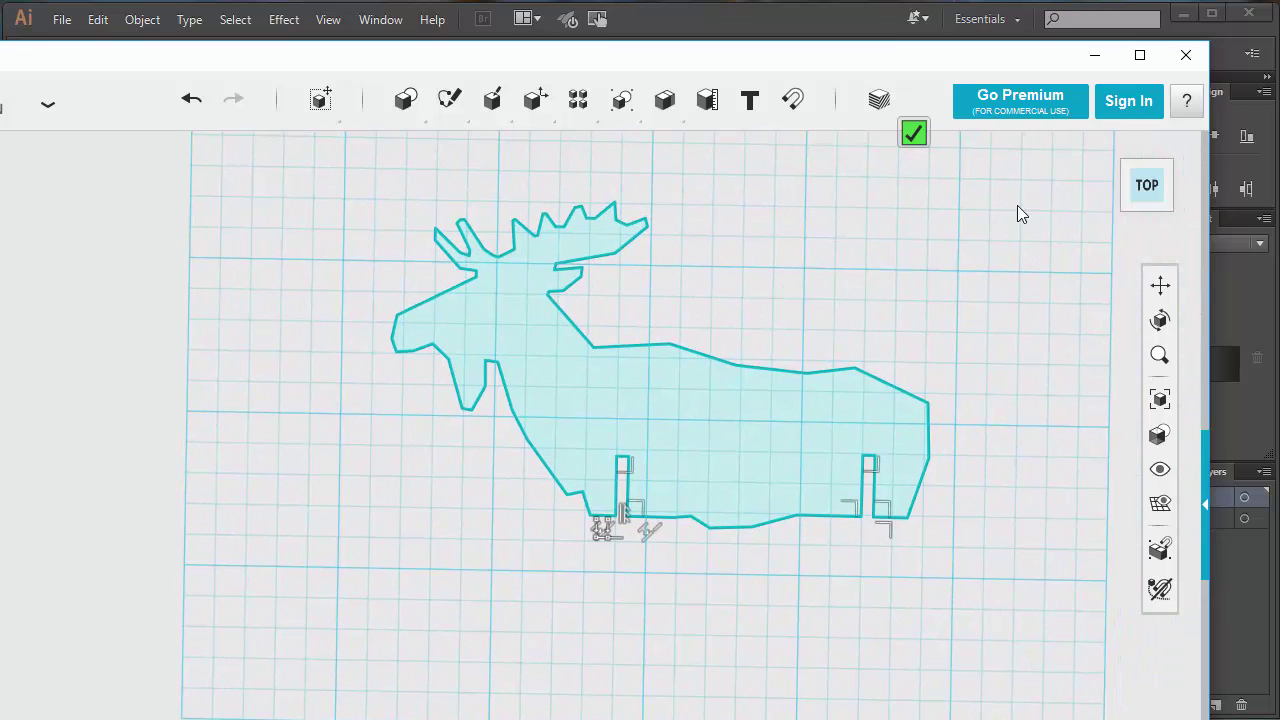
pyautogui.click(1148, 184)
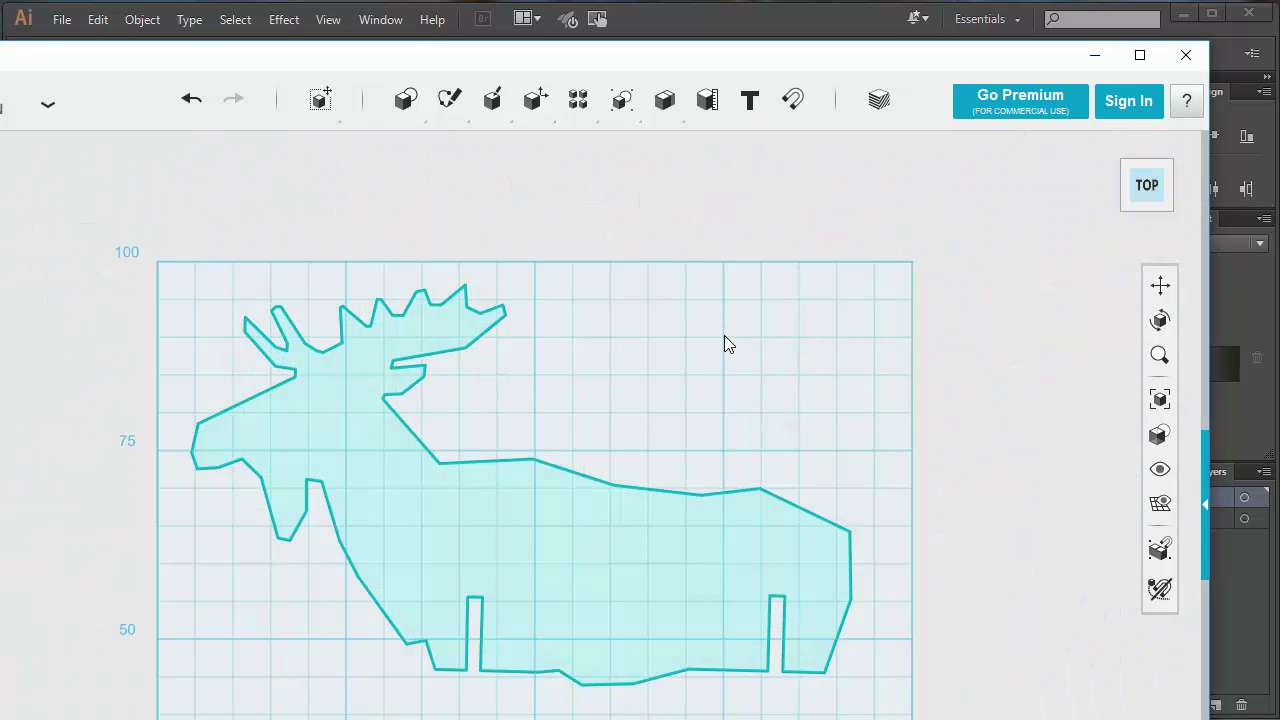
pyautogui.scroll(-3, 724, 335)
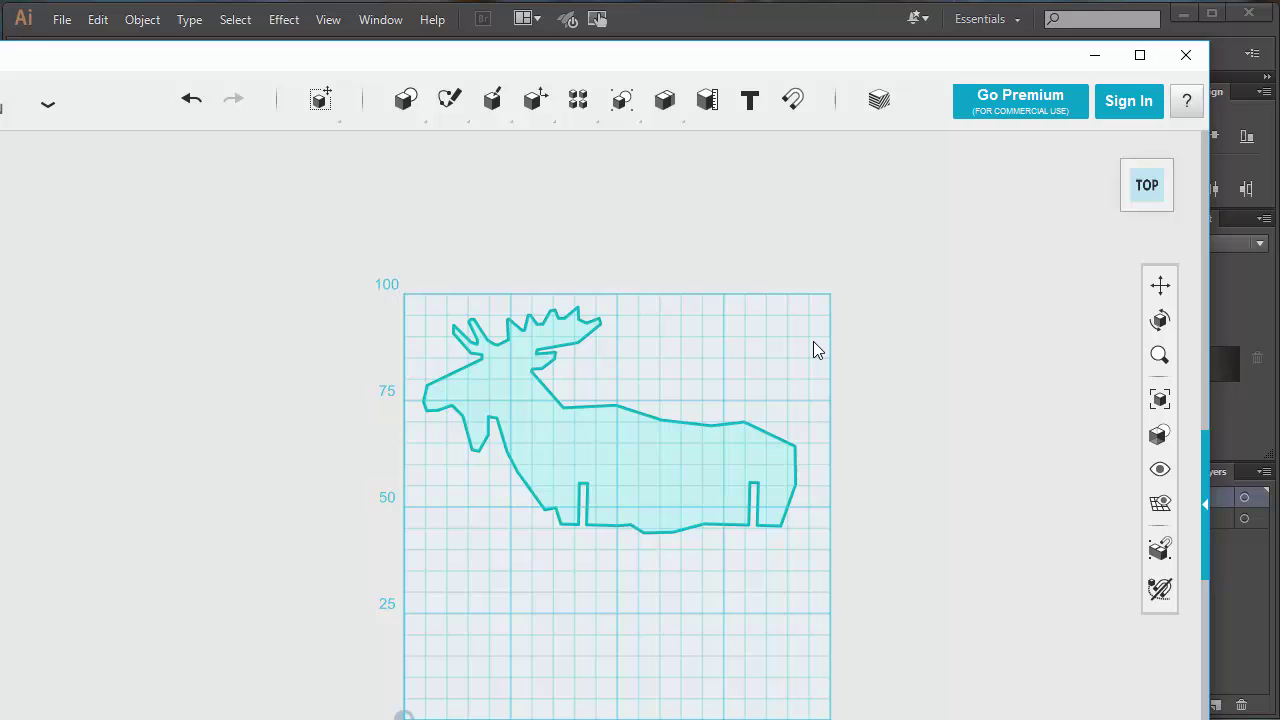
pyautogui.scroll(1, 813, 341)
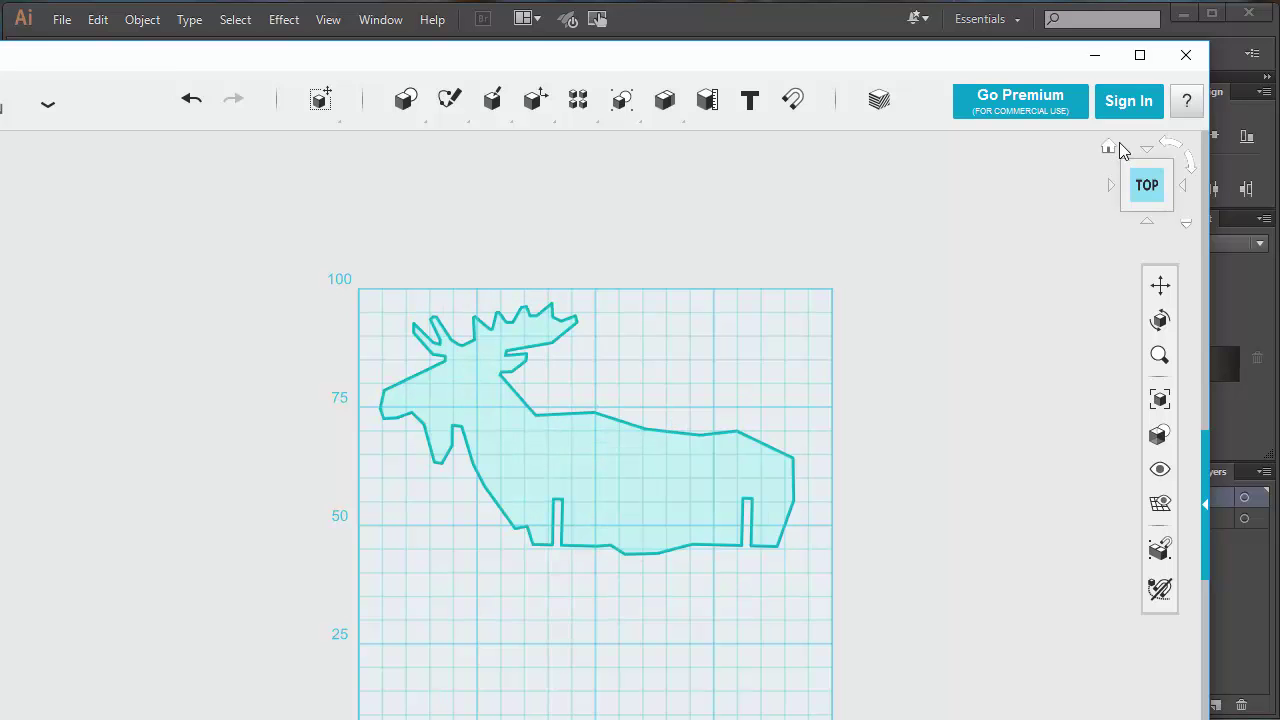
# - Extrude the moose sketch profile 2 mm into a thin solid plate
pyautogui.click(1108, 147)
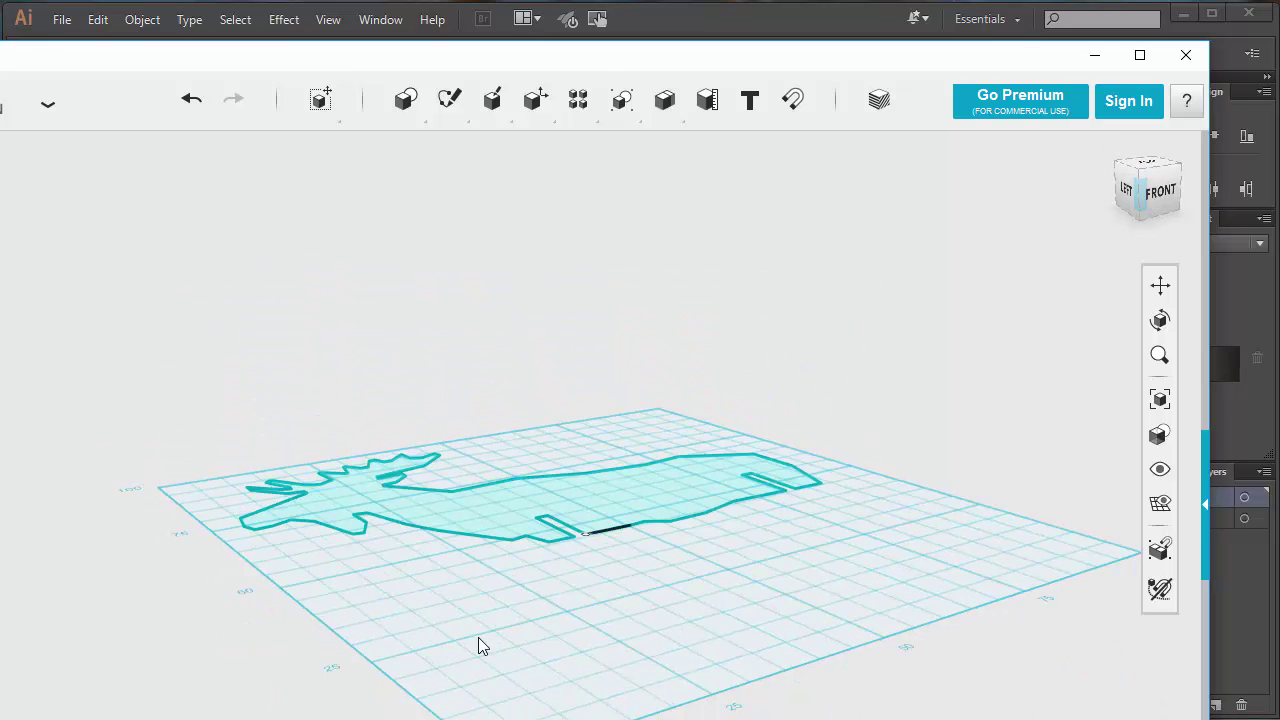
pyautogui.click(605, 506)
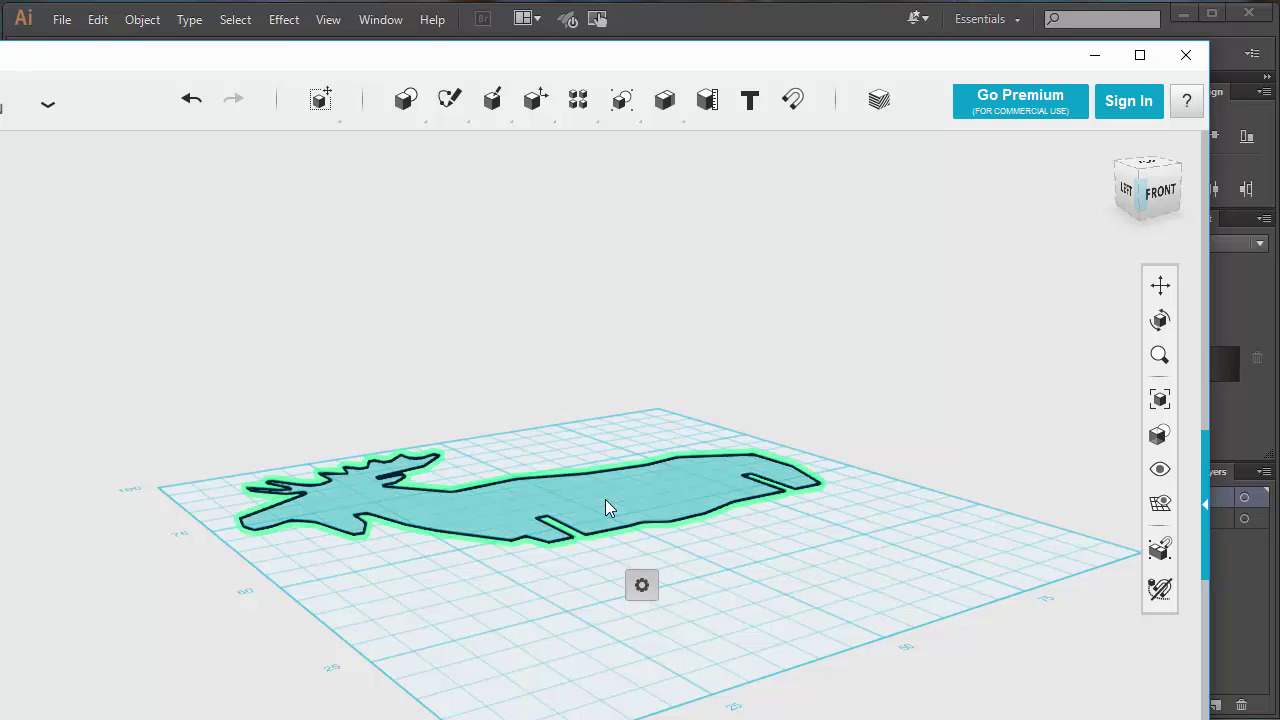
pyautogui.moveTo(641, 585)
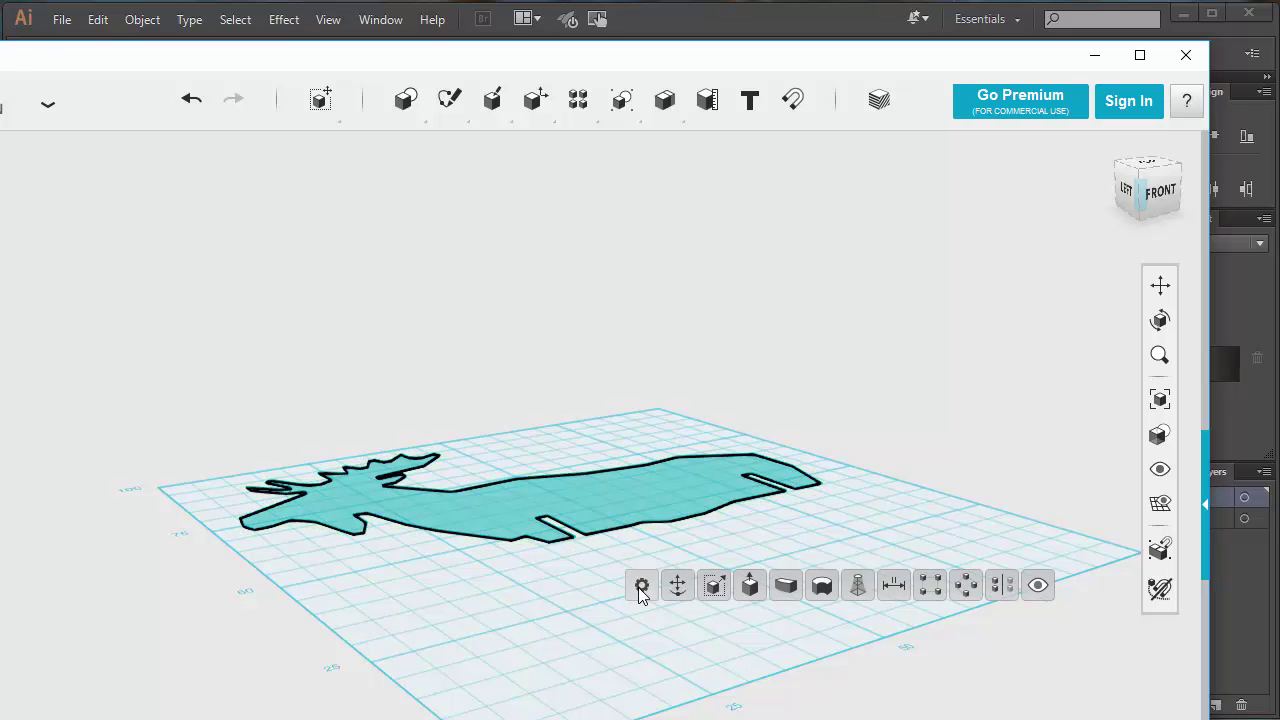
pyautogui.click(750, 585)
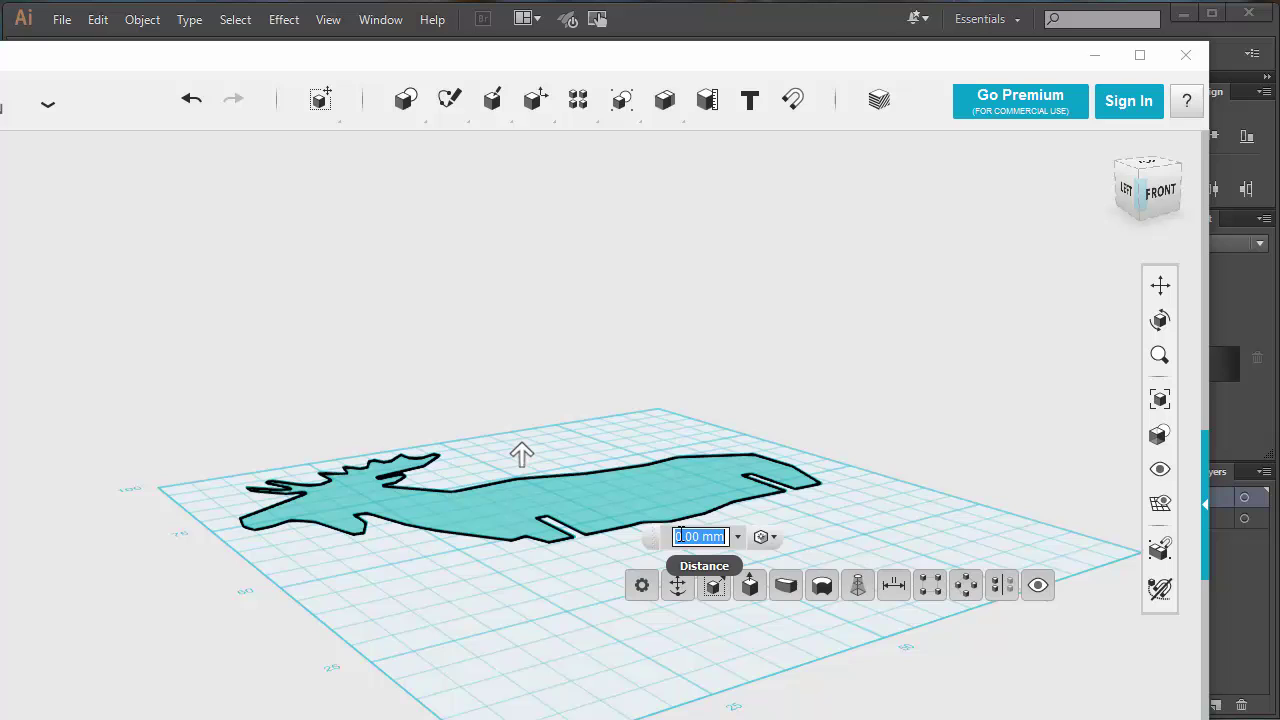
pyautogui.click(676, 537)
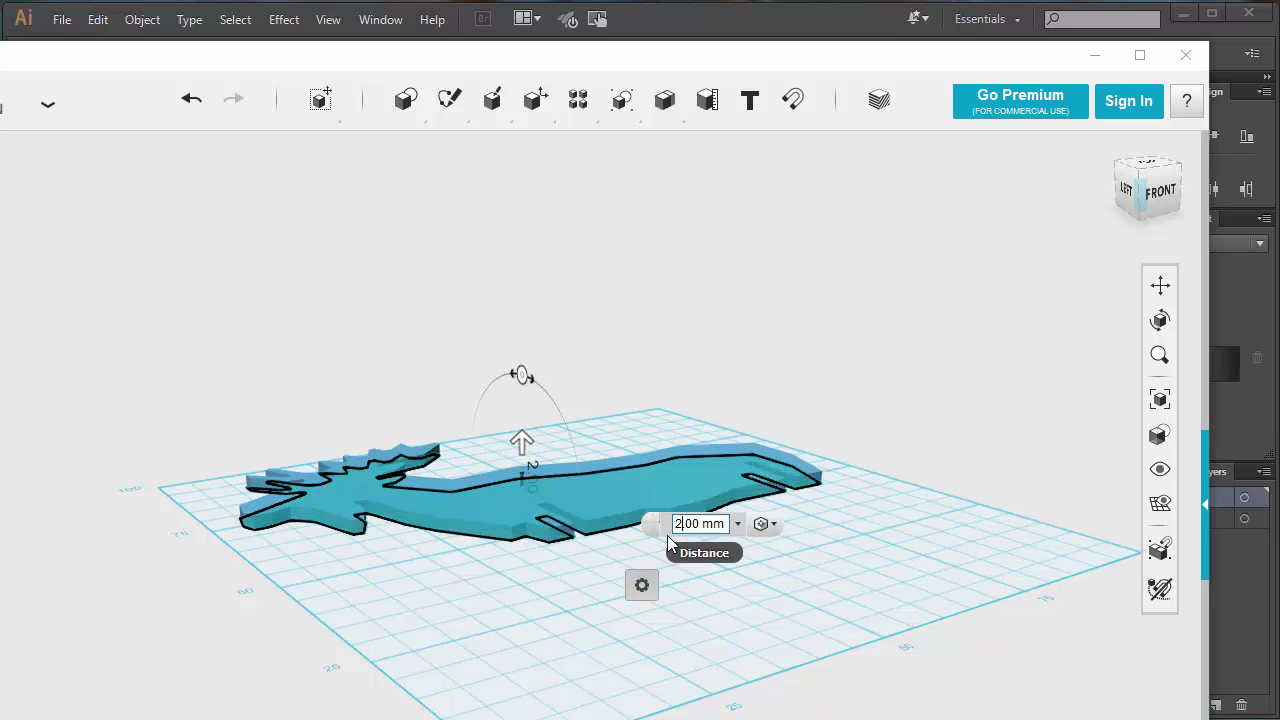
pyautogui.press('Return')
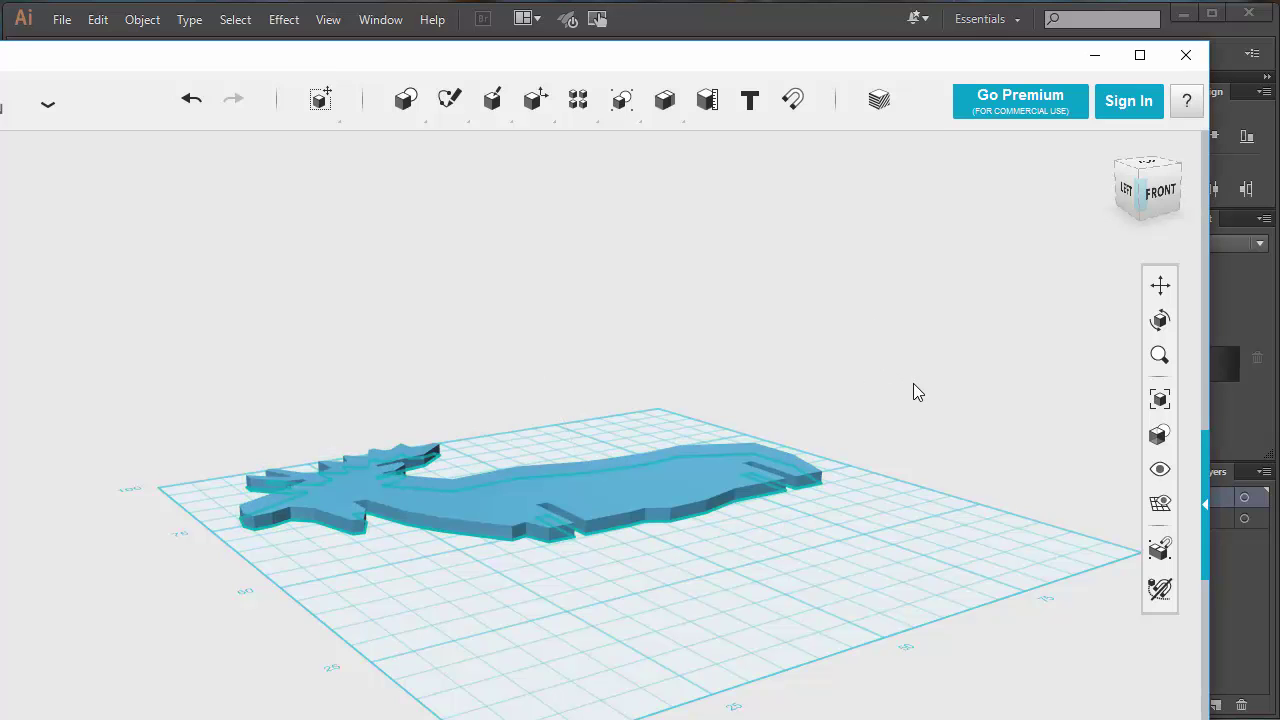
pyautogui.moveTo(913, 392); pyautogui.dragTo(887, 312, button='middle')
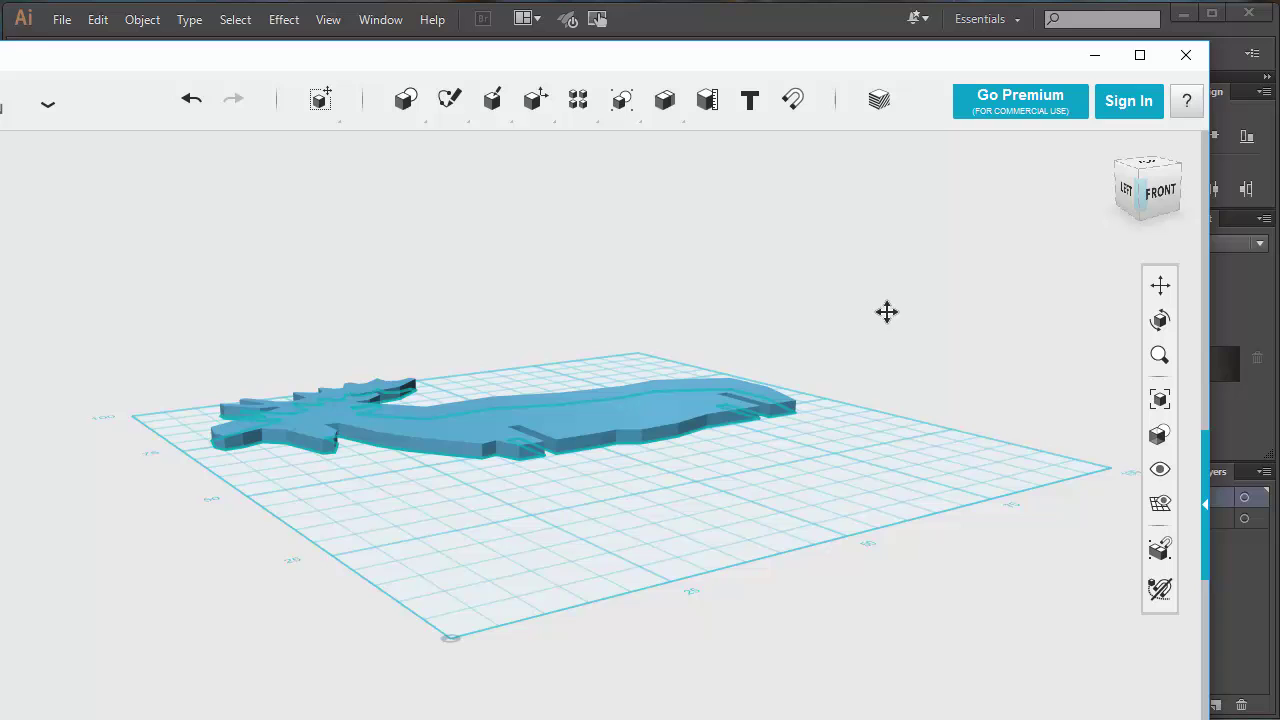
pyautogui.moveTo(917, 386); pyautogui.dragTo(895, 414, button='middle')
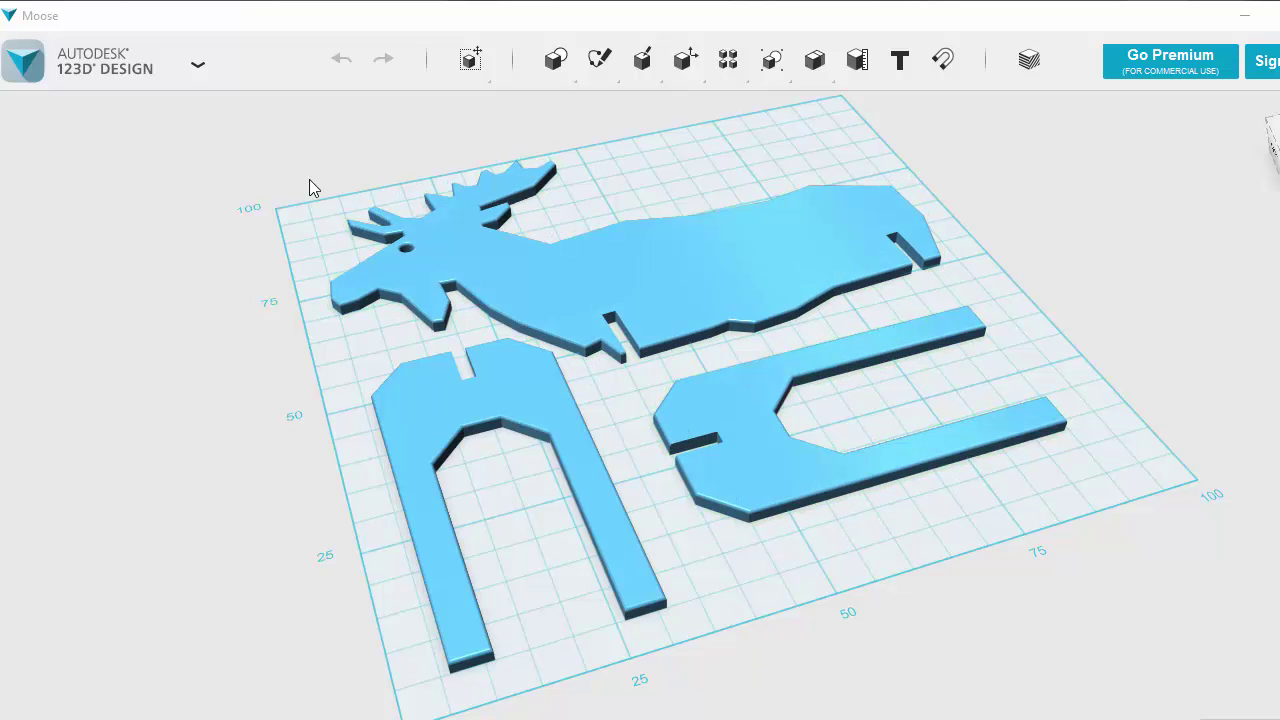
pyautogui.click(86, 58)
pyautogui.moveTo(72, 278)
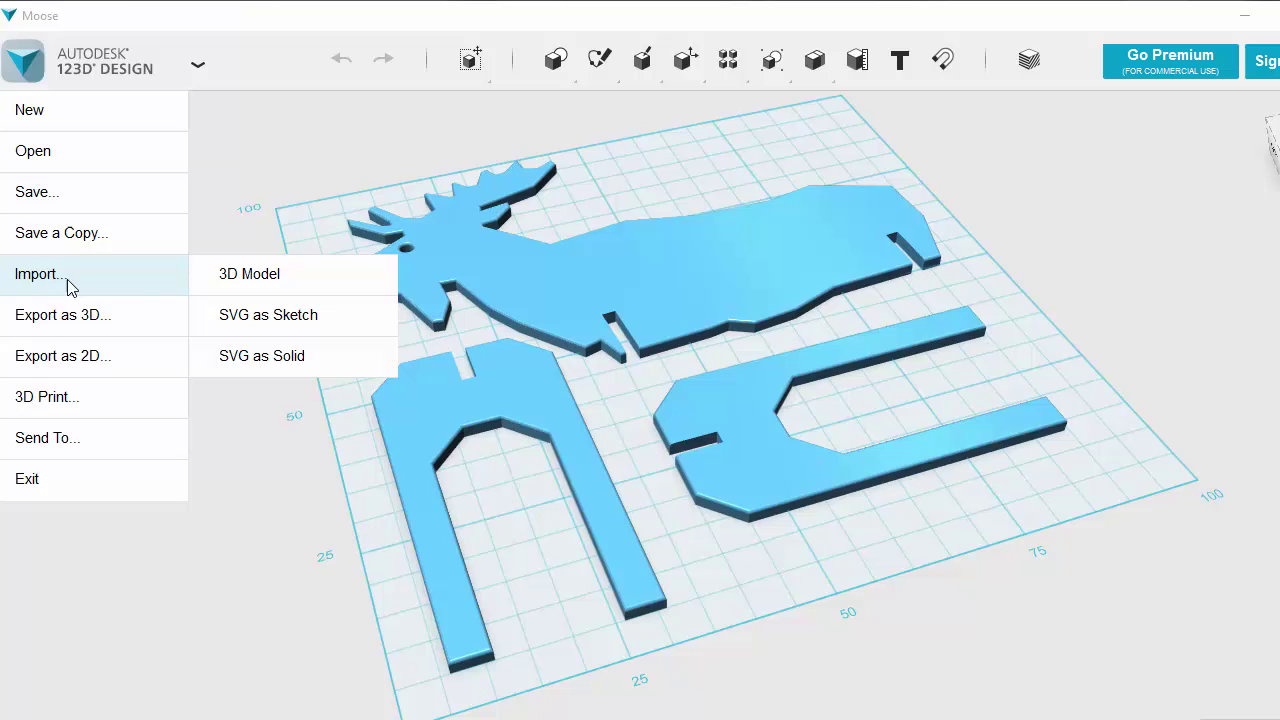
pyautogui.moveTo(83, 234)
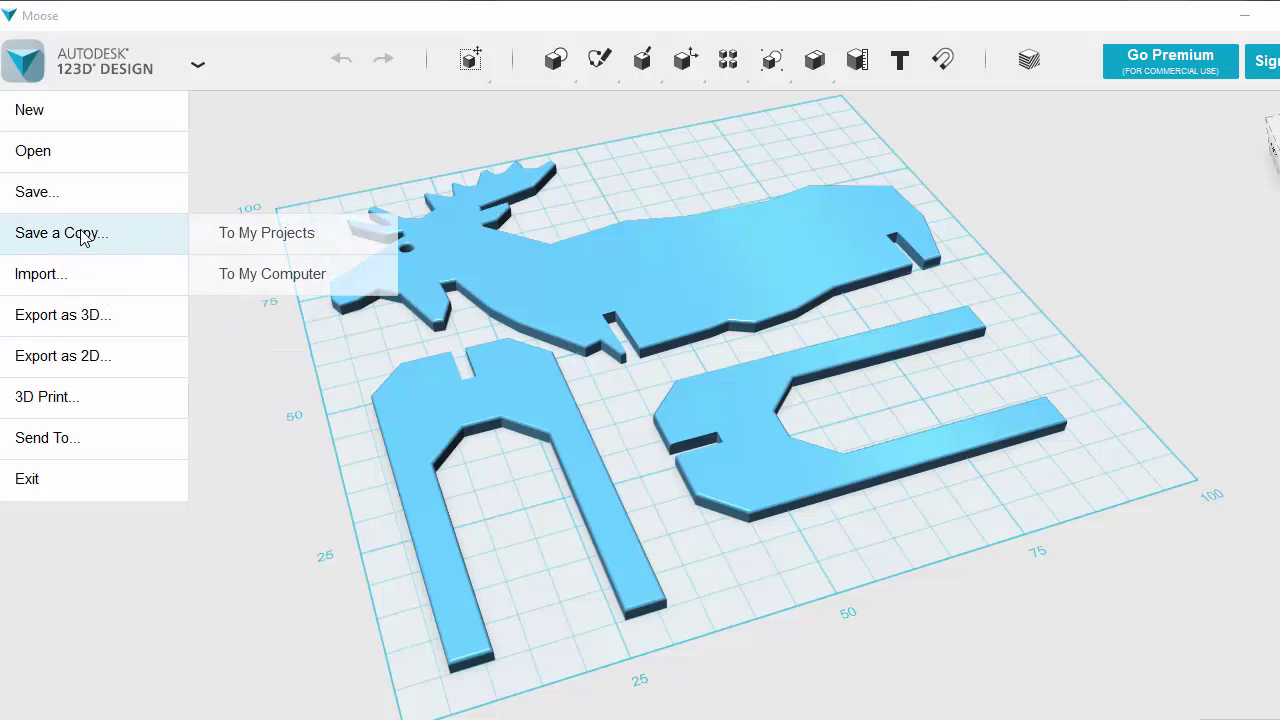
pyautogui.click(277, 276)
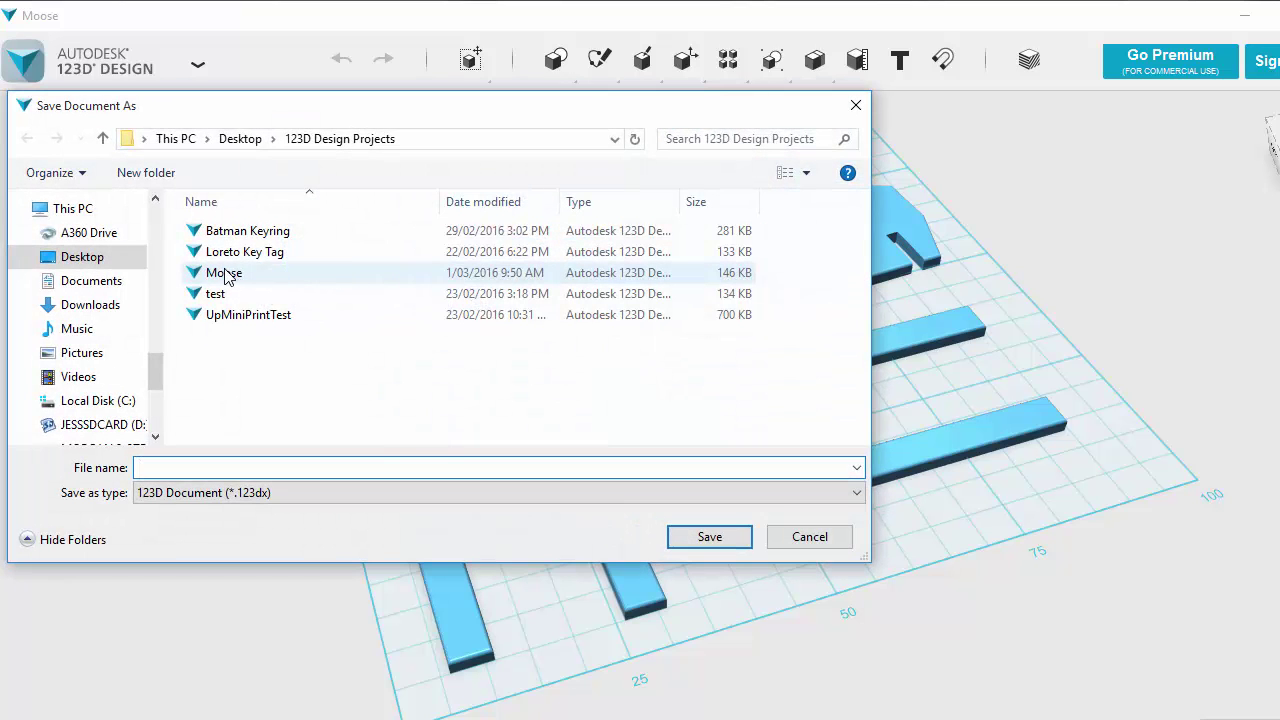
pyautogui.click(855, 105)
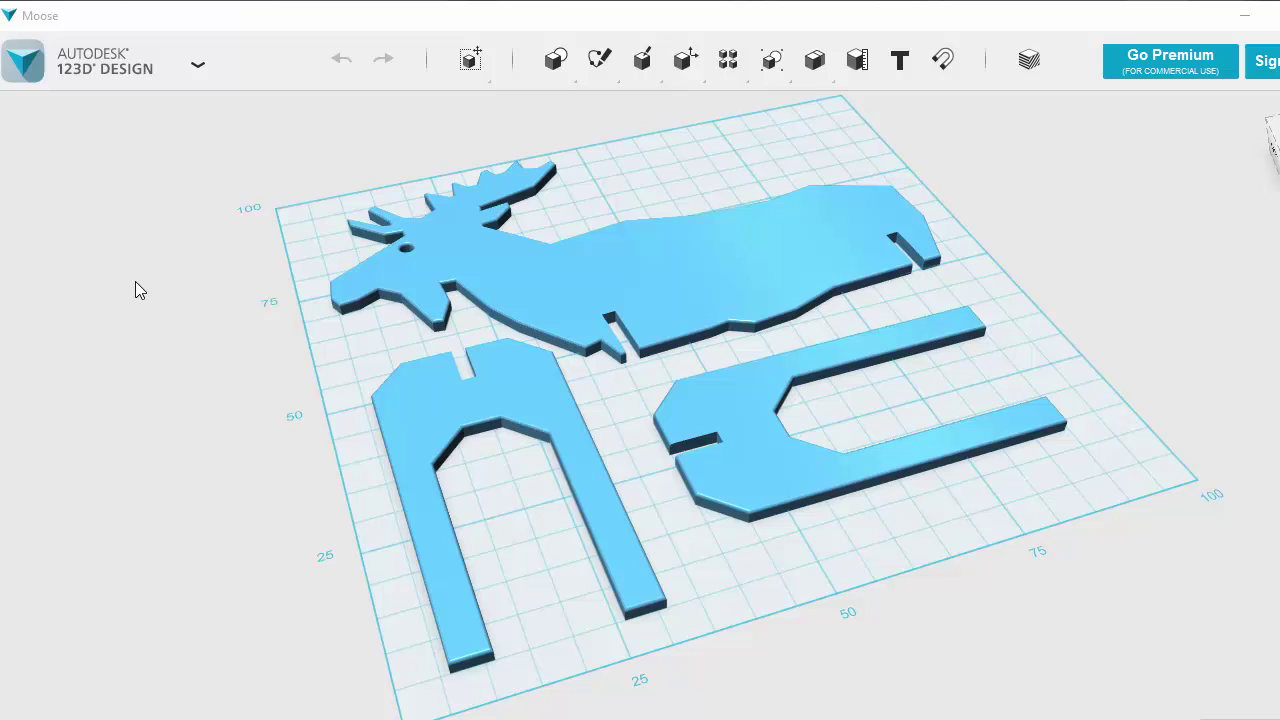
pyautogui.click(198, 65)
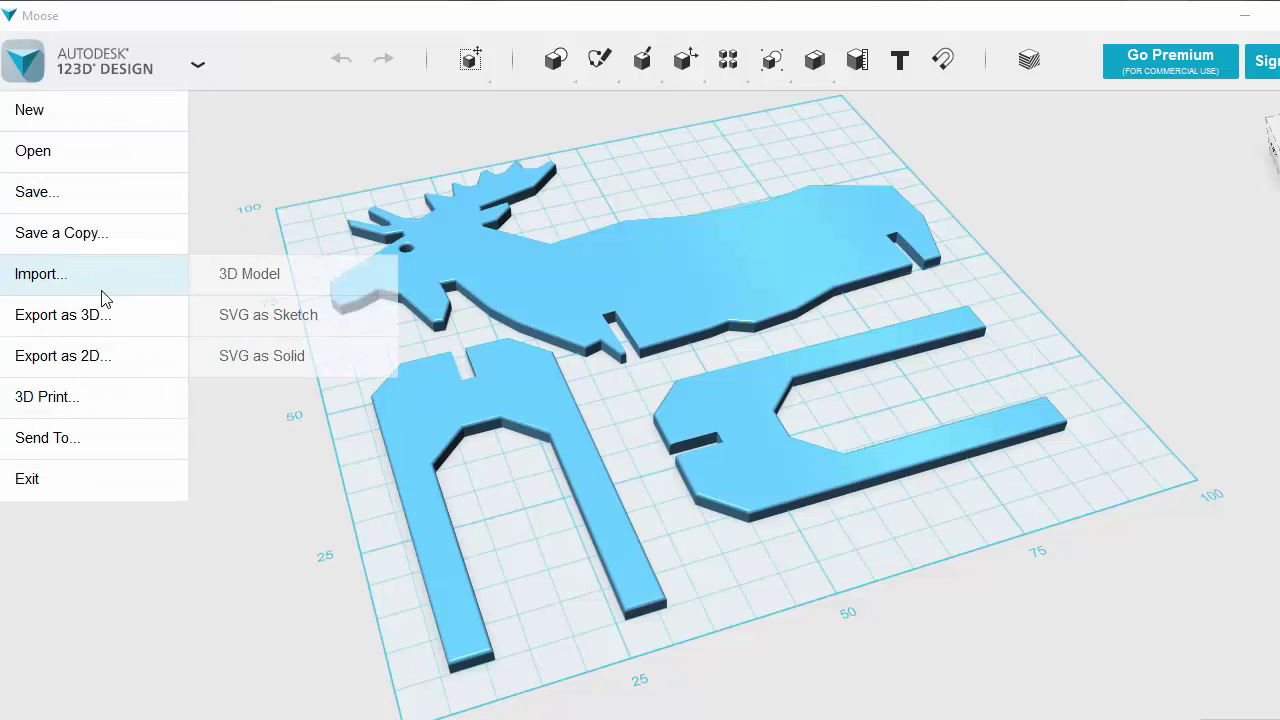
pyautogui.moveTo(89, 326)
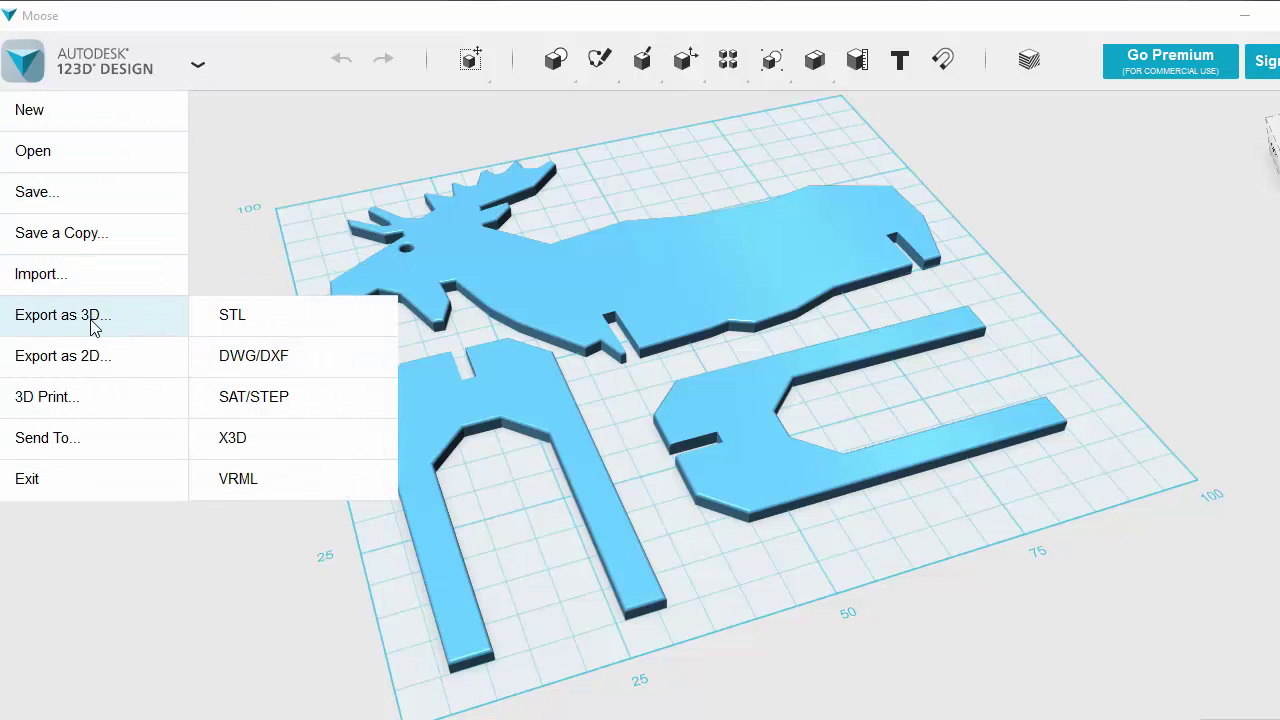
pyautogui.click(240, 316)
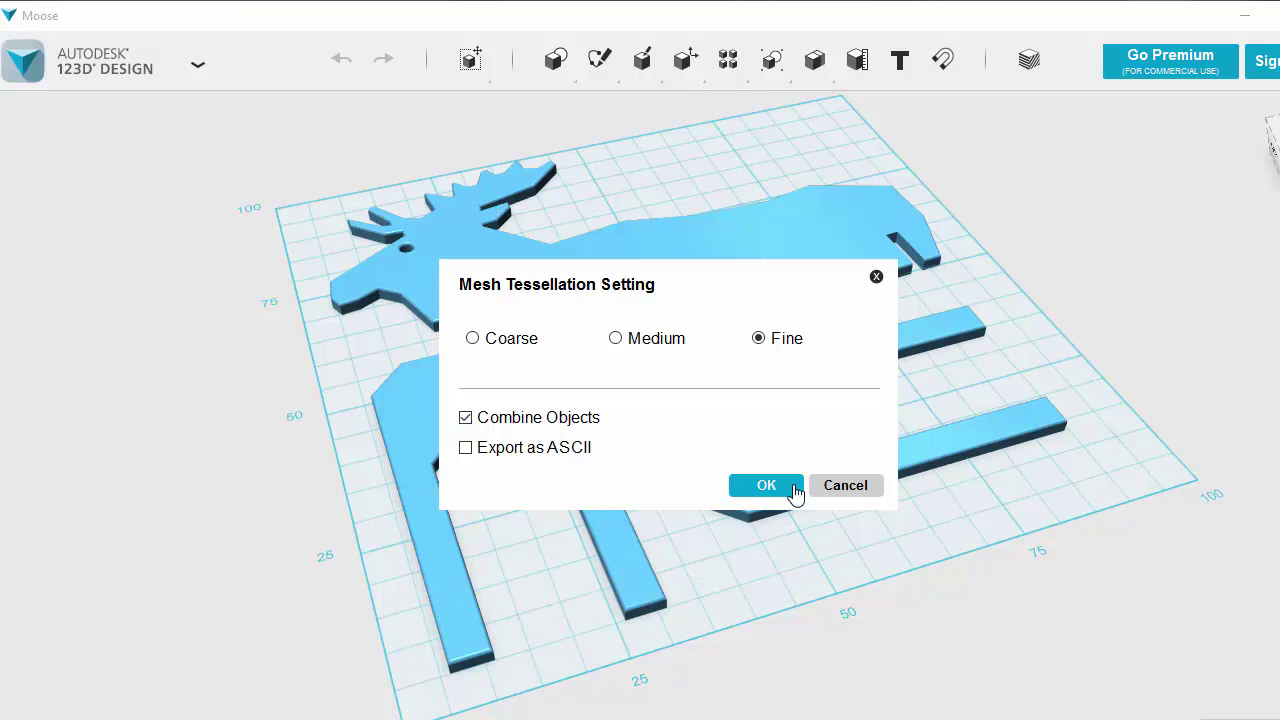
pyautogui.click(845, 486)
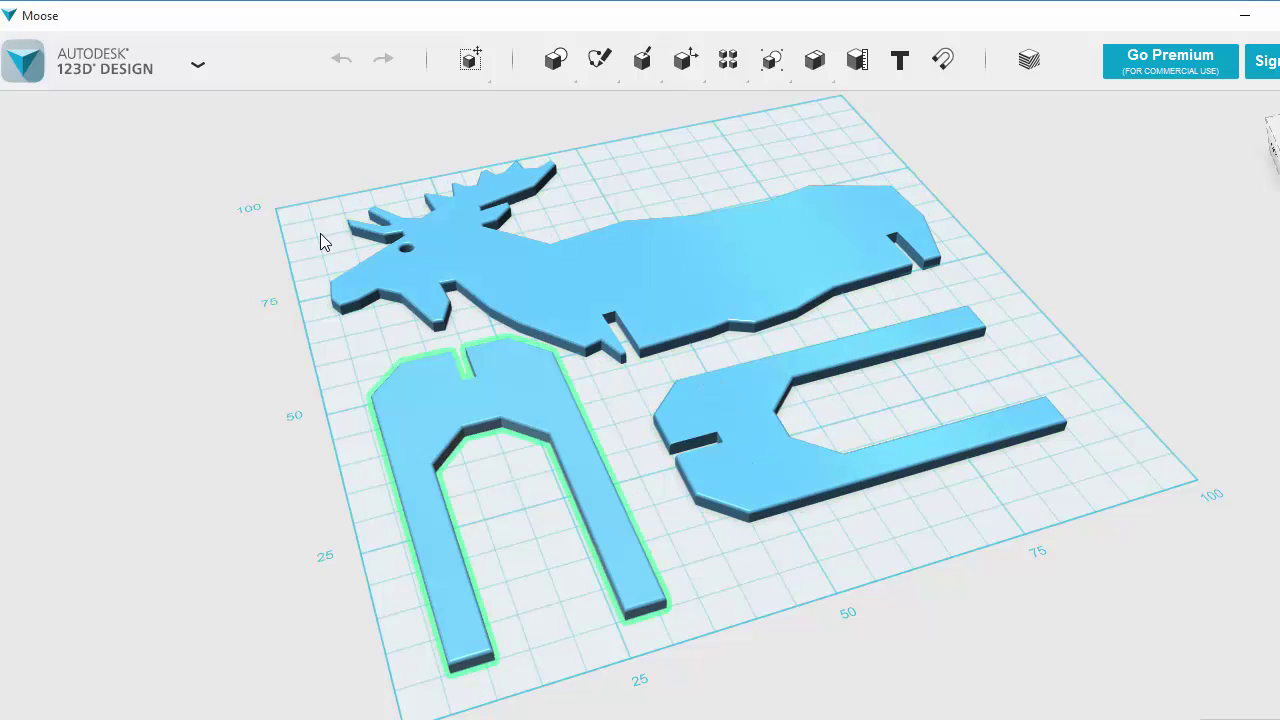
pyautogui.click(1272, 128)
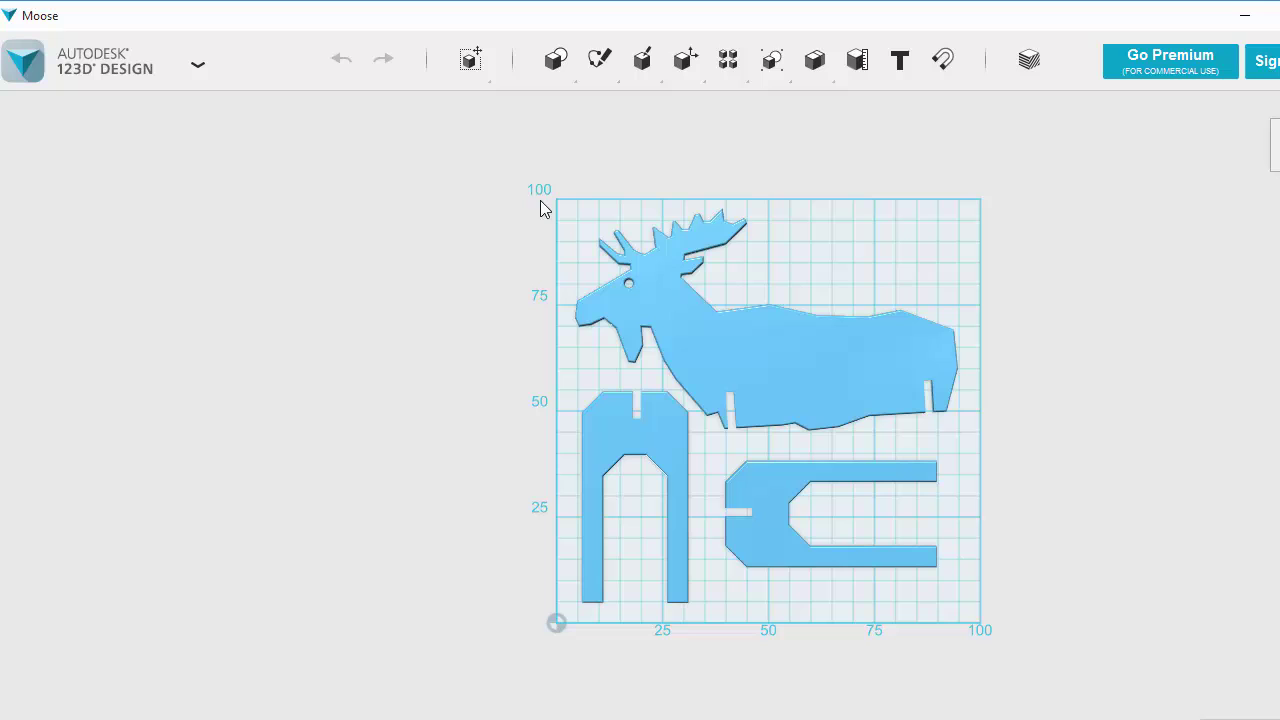
pyautogui.moveTo(448, 176)
pyautogui.mouseDown()
pyautogui.moveTo(1046, 677)
pyautogui.moveTo(1115, 678)
pyautogui.mouseUp()
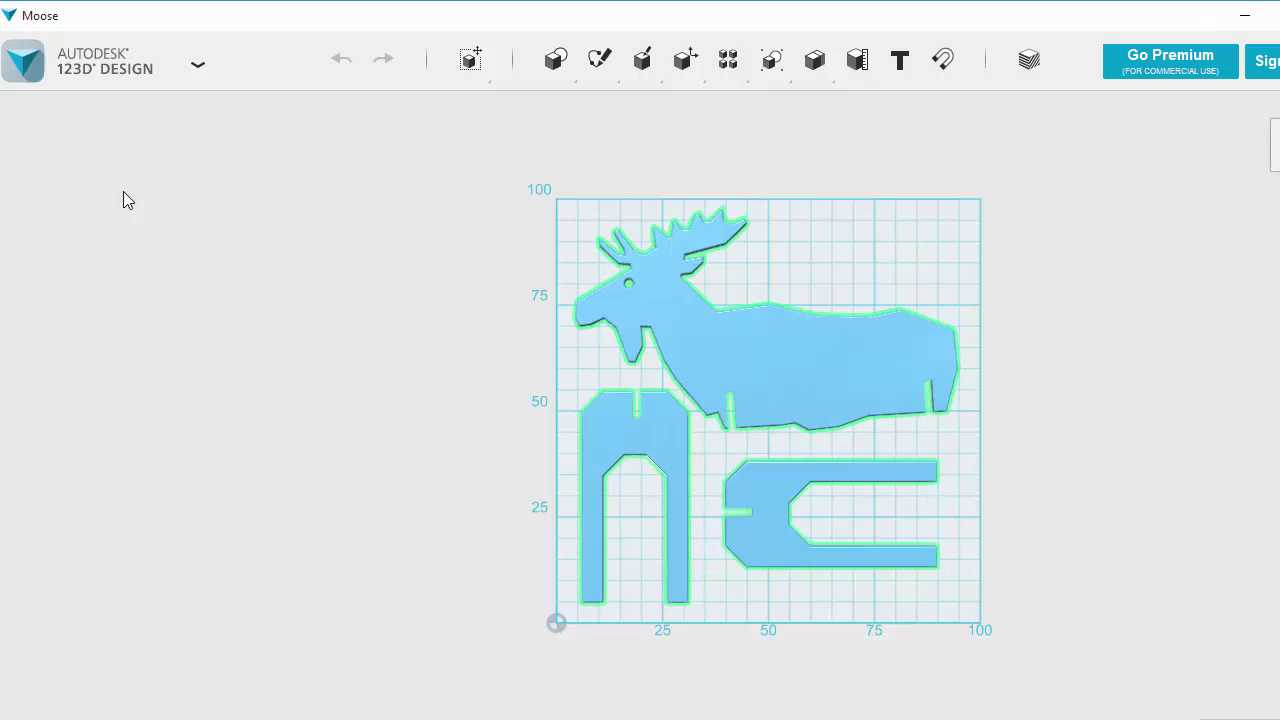
pyautogui.click(198, 66)
pyautogui.moveTo(163, 326)
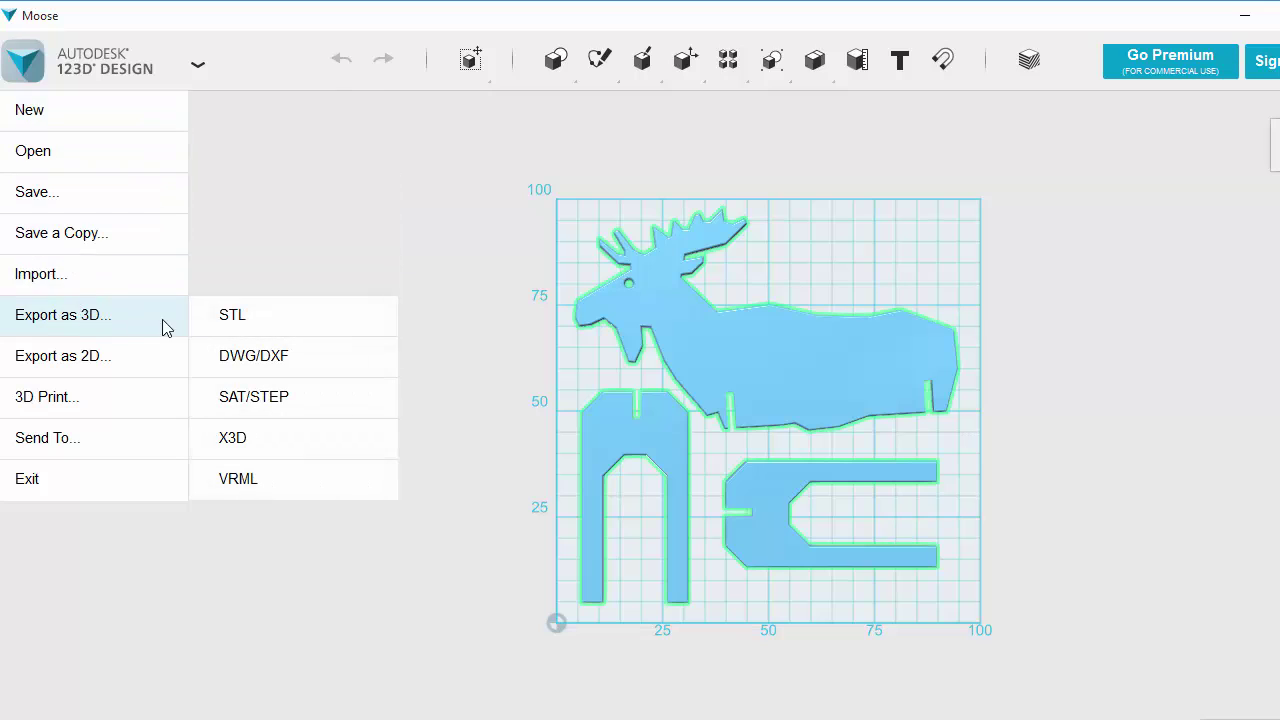
pyautogui.click(245, 316)
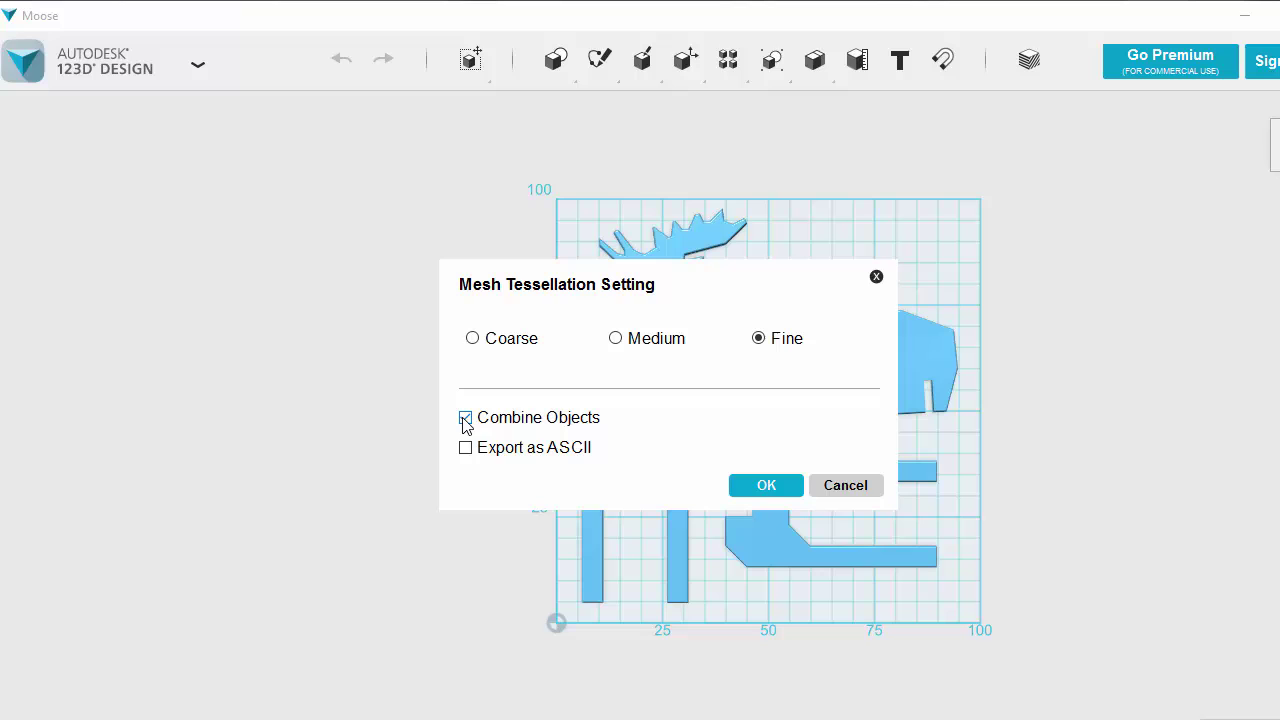
pyautogui.click(768, 487)
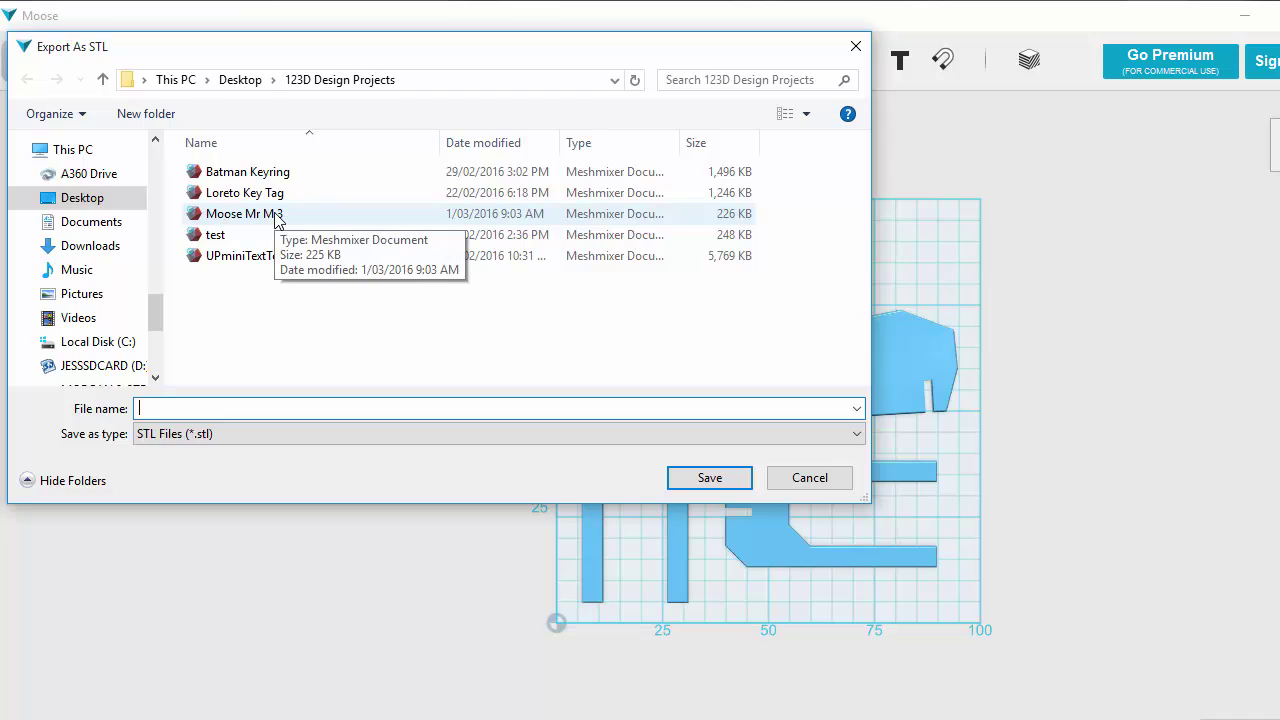
pyautogui.click(809, 479)
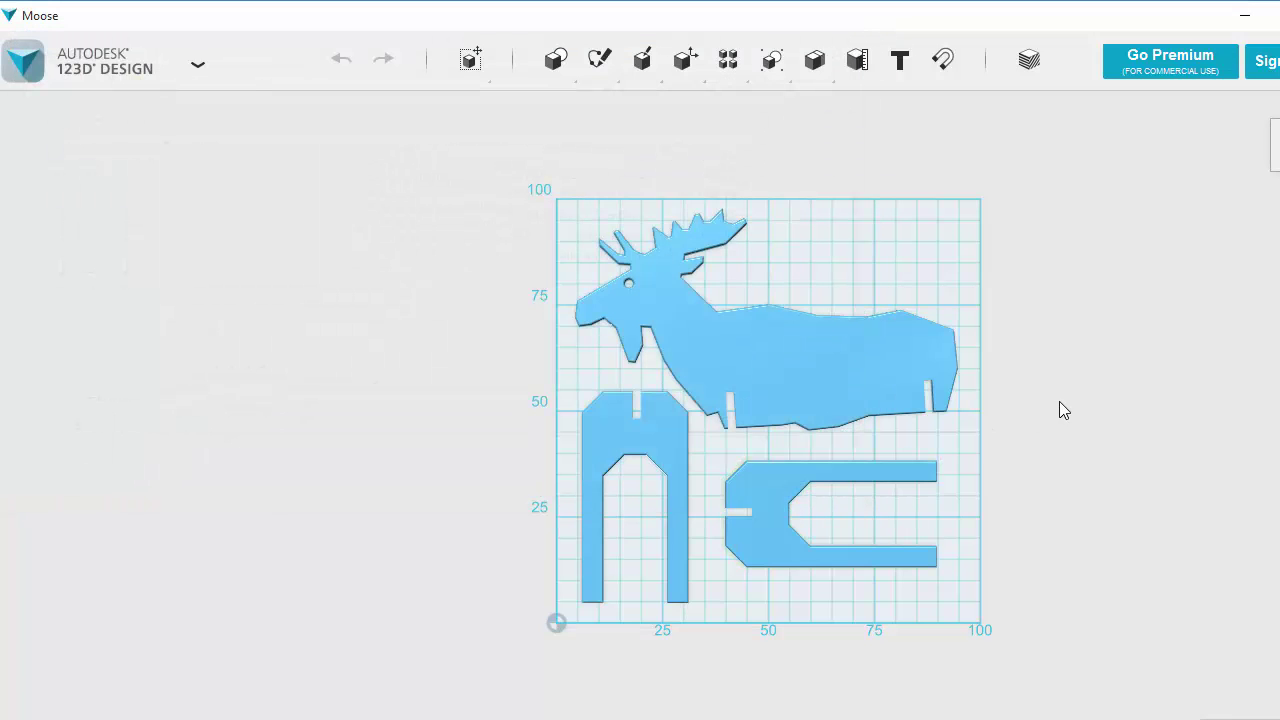